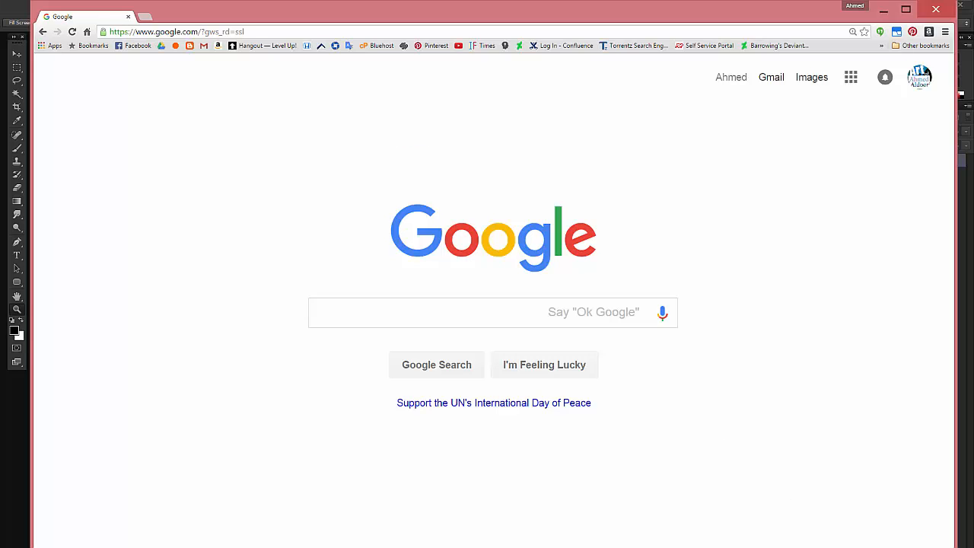
Step: Open the Pinterest site from a Google search and search it for "poses"
mouse_move(956, 547)
left_mouse_down()
mouse_move(958, 528)
mouse_move(963, 544)
left_mouse_up()
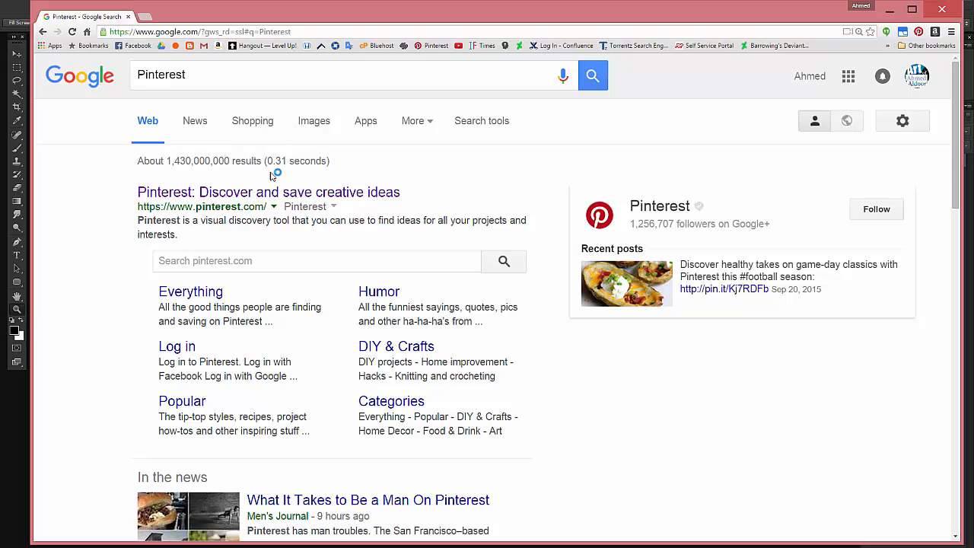
left_click(266, 193)
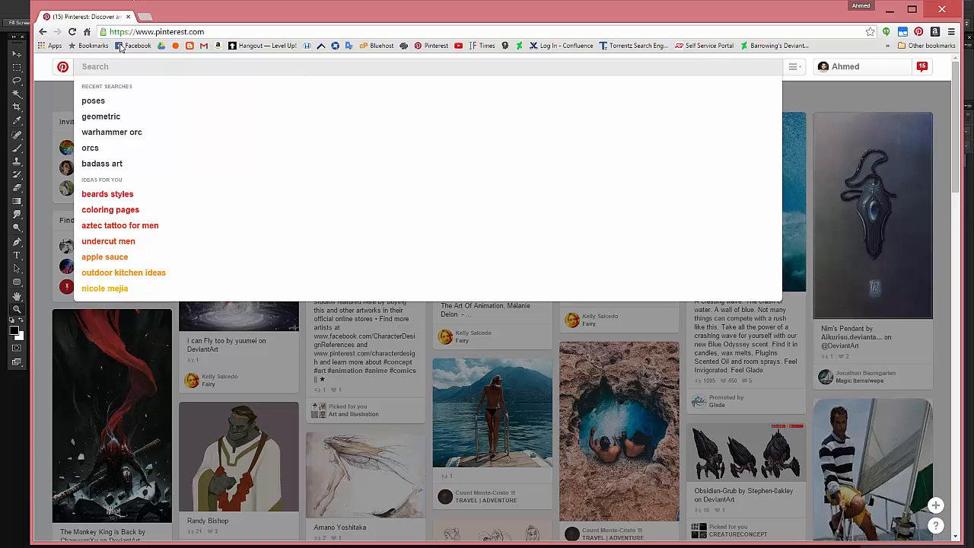
left_click(101, 101)
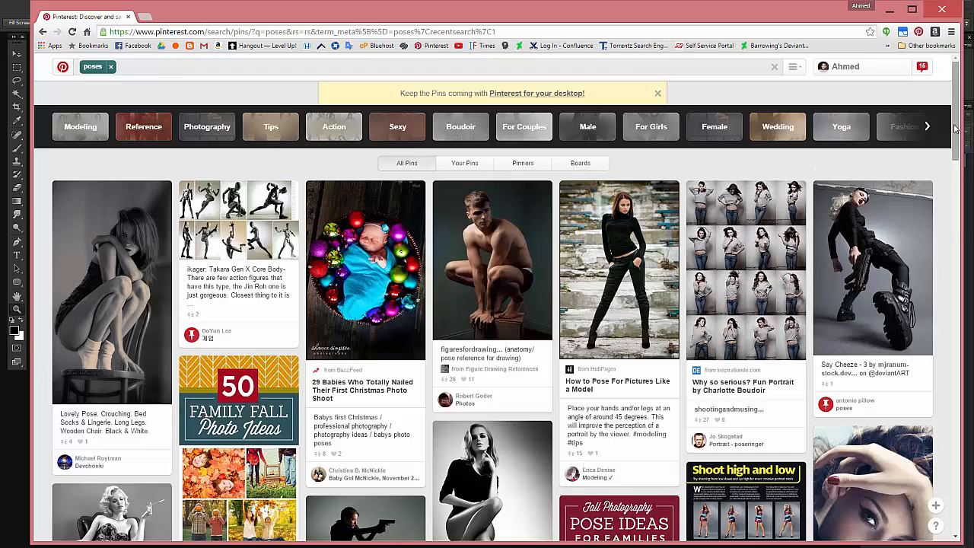
Step: Copy the pinned grid of a woman posing in jeans and a grey sweater, and paste it into the blank Photoshop document
left_click_drag(956, 127, 927, 268)
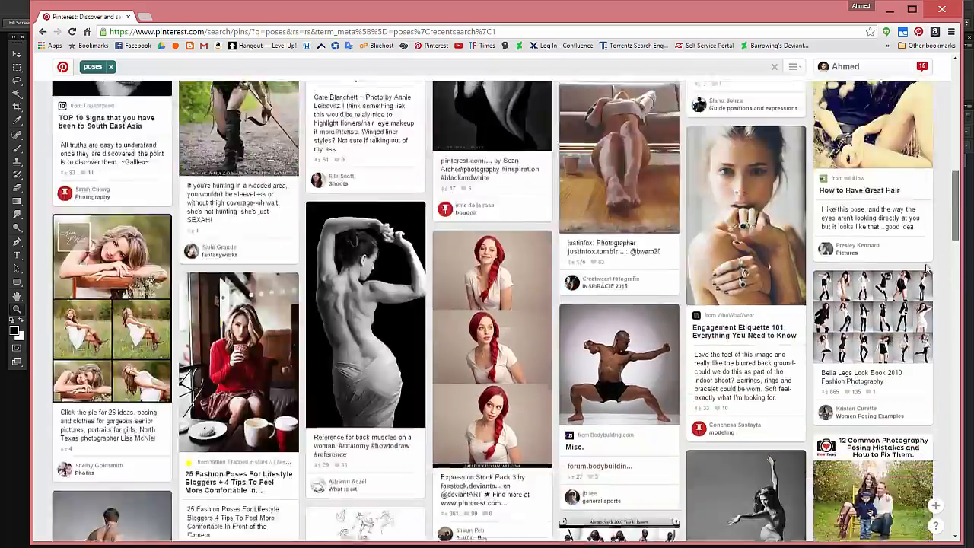
left_click(873, 315)
right_click(521, 307)
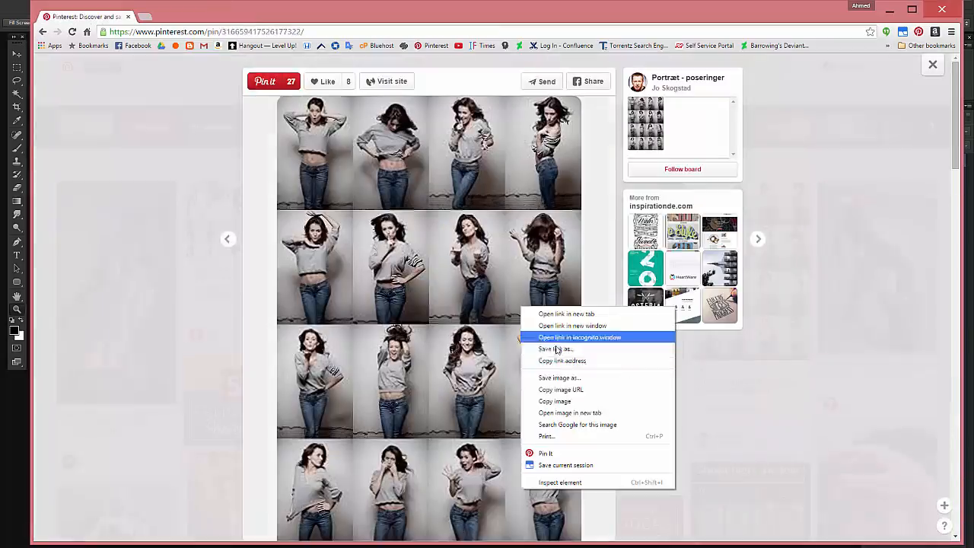
left_click(557, 401)
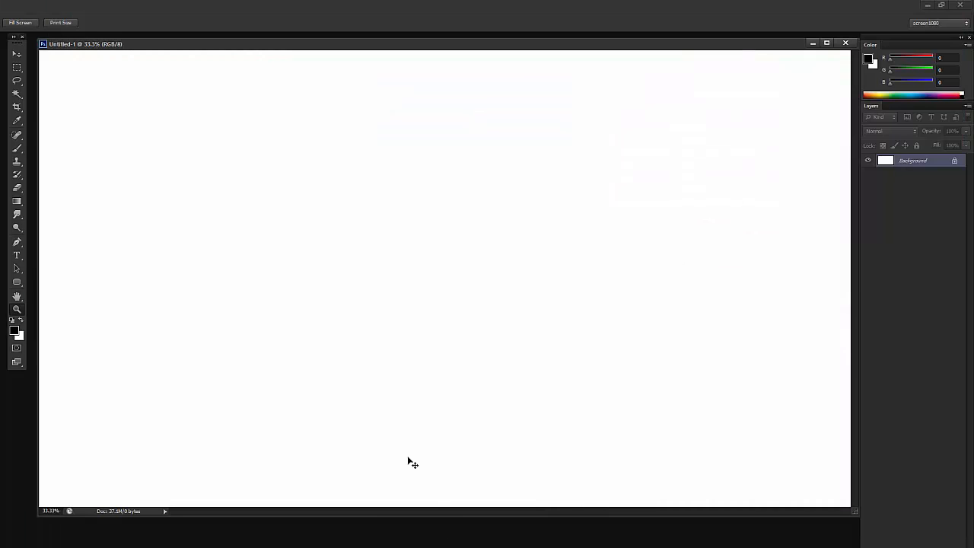
key("ctrl+v")
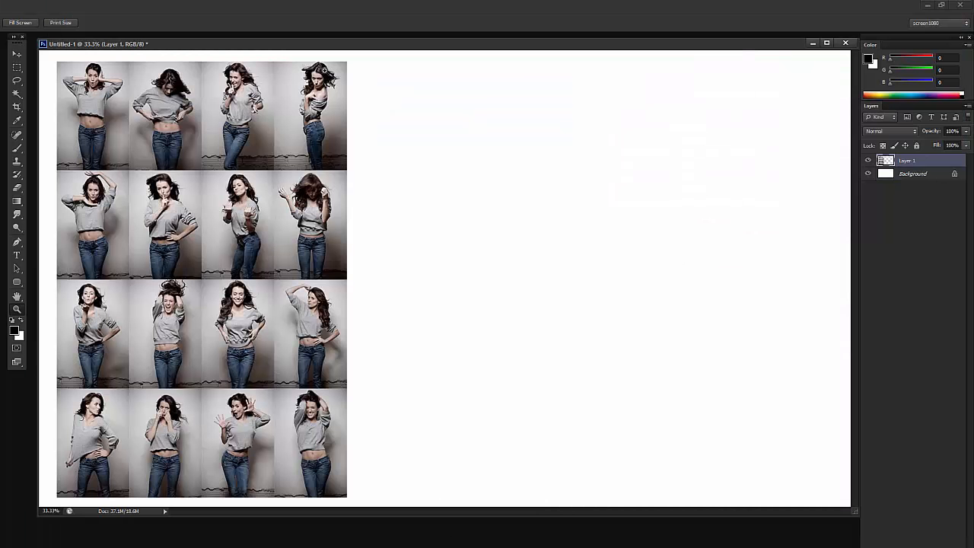
Step: Copy the fourth pose in the grid's first row onto its own layer with a rectangular selection
left_click_drag(331, 75, 378, 67)
left_click_drag(353, 155, 310, 201)
key("m")
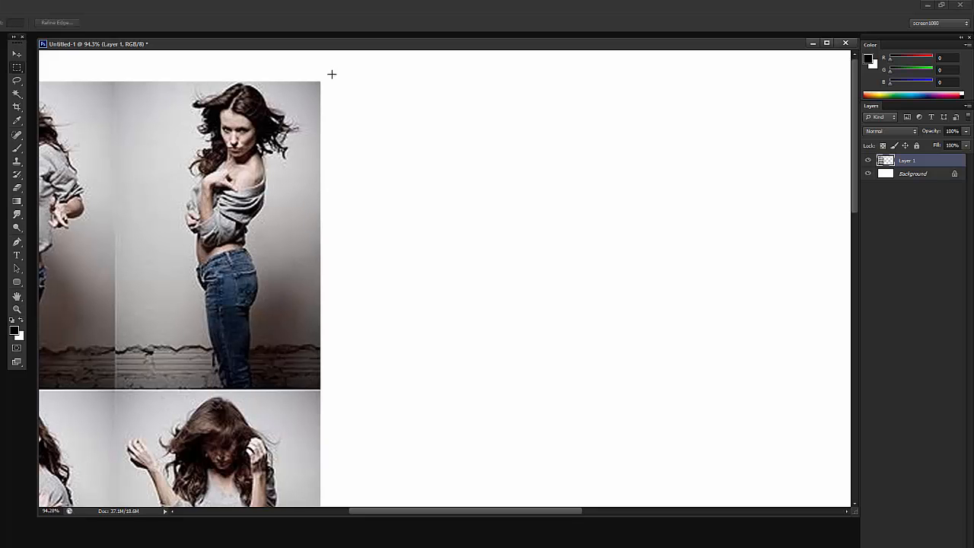
left_click_drag(345, 64, 114, 382)
key("ctrl+j")
left_click_drag(229, 303, 240, 293)
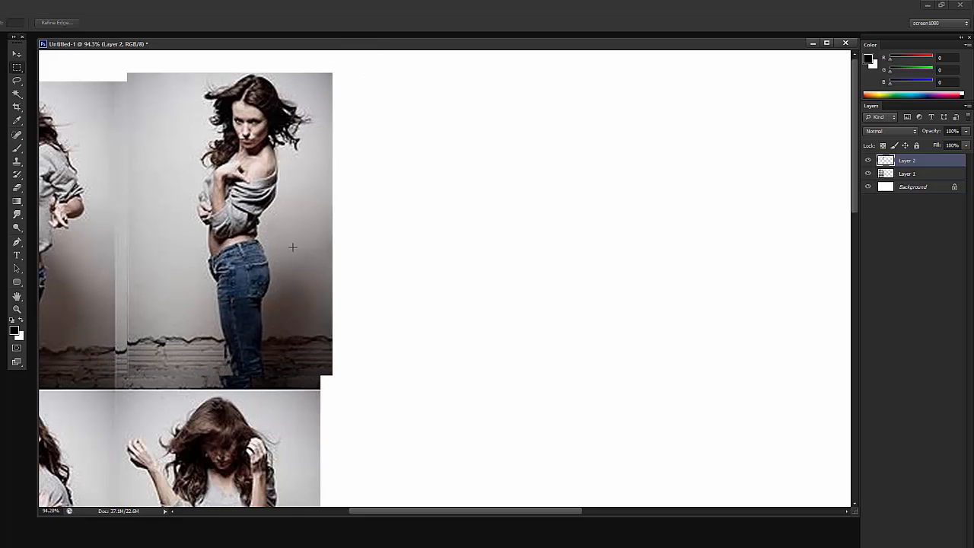
Step: Hide the full pose grid layer and scale up the isolated pose to fill most of the canvas height
key("z")
left_click_drag(292, 248, 237, 243)
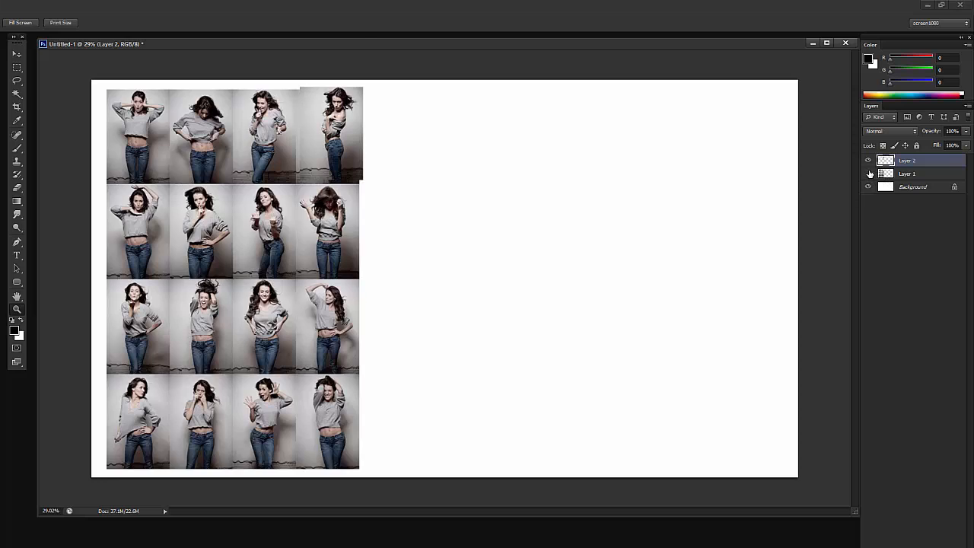
left_click(868, 173)
key("ctrl+t")
left_click_drag(297, 182, 143, 408)
key("Return")
left_click_drag(352, 236, 350, 262)
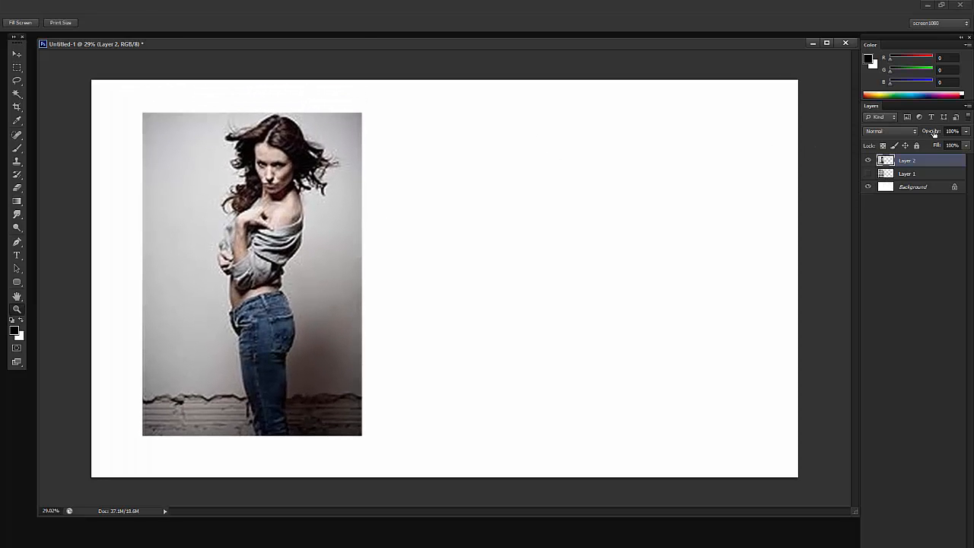
Step: Fade the isolated pose layer to 47% opacity and set up a brush on a new empty layer
left_click_drag(936, 133, 924, 133)
key("ctrl+shift+alt+n")
key("b")
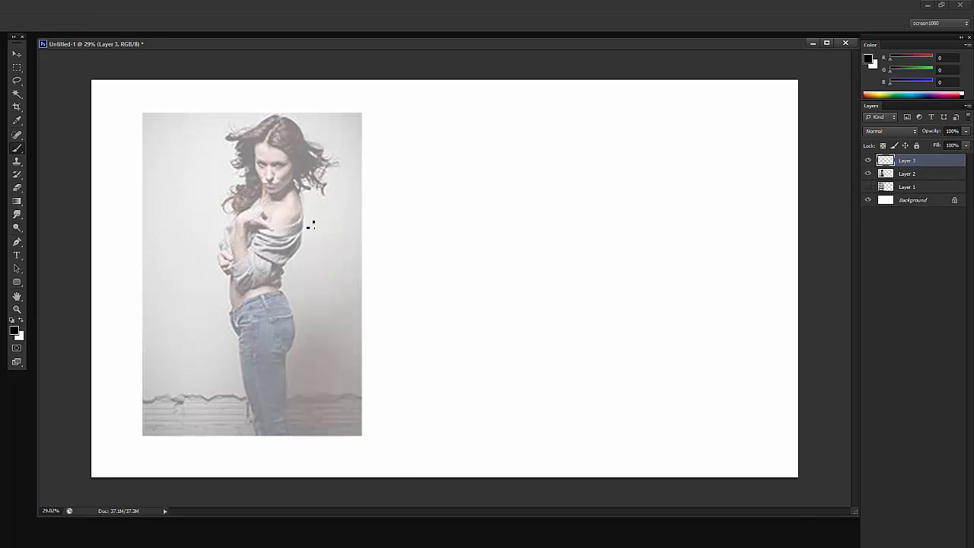
right_click(323, 221)
left_click(338, 235)
Step: Sketch two bent, folded panel shapes one above the other beside the photo, and delete their layer
left_click_drag(450, 193, 413, 240)
mouse_move(417, 178)
left_mouse_down()
mouse_move(381, 213)
mouse_move(410, 244)
left_mouse_up()
mouse_move(449, 194)
left_mouse_down()
mouse_move(456, 229)
mouse_move(399, 243)
left_mouse_up()
left_click_drag(428, 177, 468, 199)
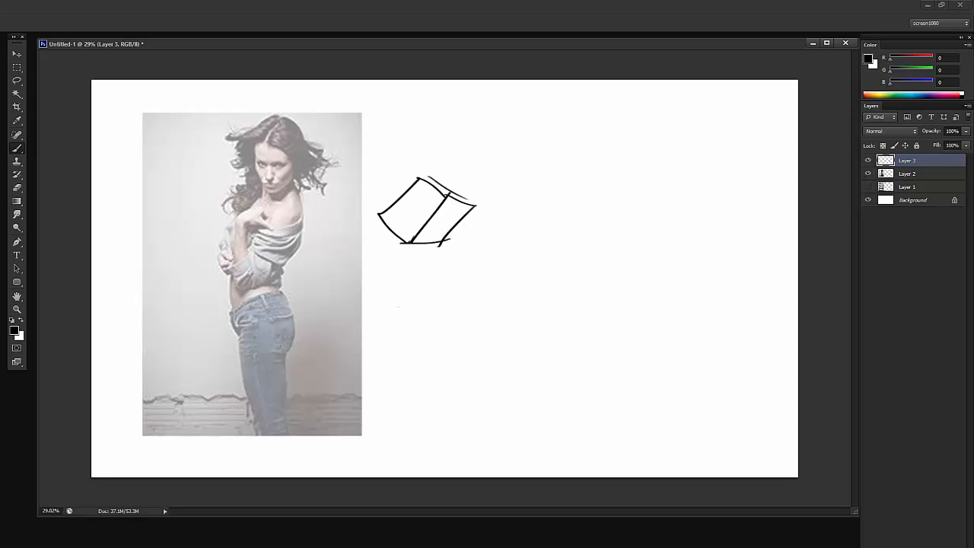
mouse_move(385, 260)
left_mouse_down()
mouse_move(433, 293)
mouse_move(387, 306)
left_mouse_up()
mouse_move(387, 260)
left_mouse_down()
mouse_move(422, 304)
mouse_move(407, 349)
left_mouse_up()
mouse_move(393, 289)
left_mouse_down()
mouse_move(411, 343)
mouse_move(440, 299)
left_mouse_up()
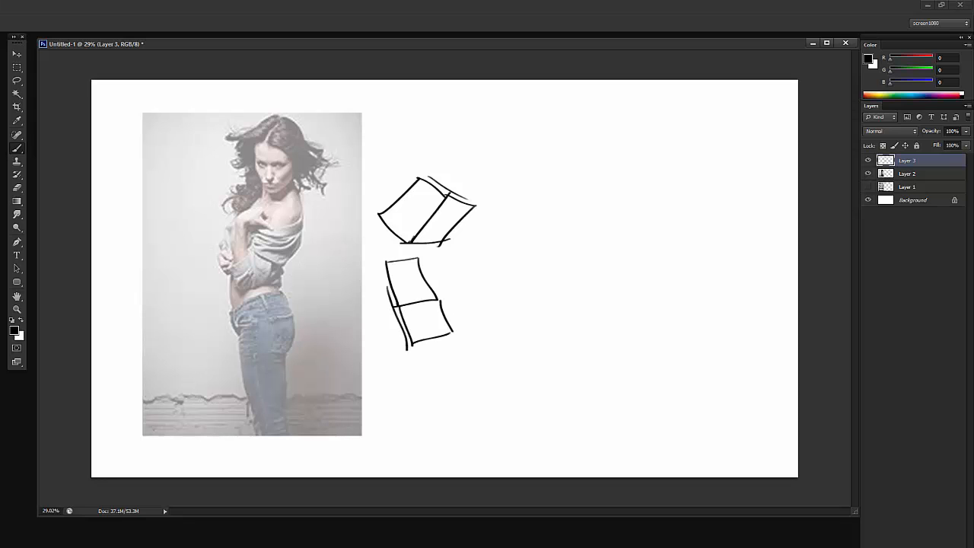
key("Delete")
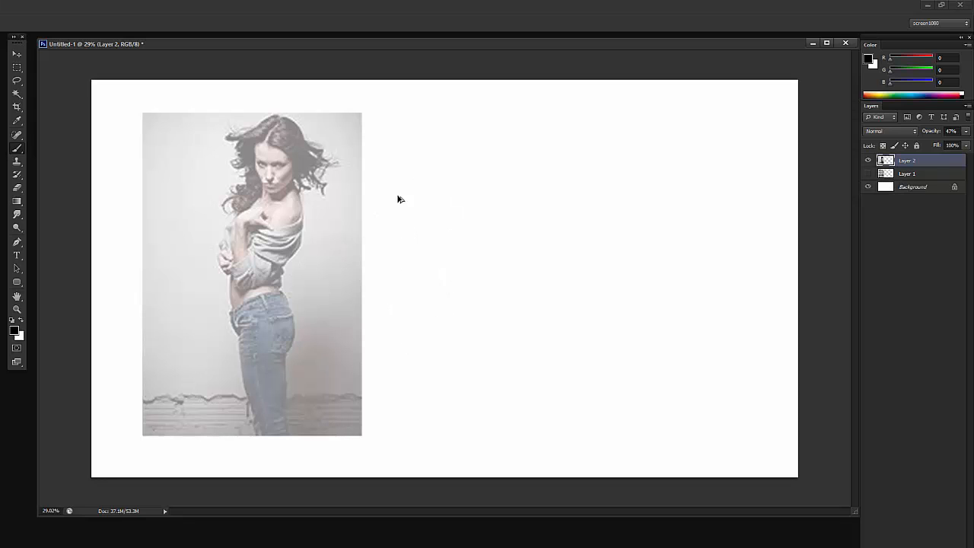
Step: Sketch a cube in perspective beside the photo on a new layer, showing its top and two side faces
key("ctrl+shift+alt+n")
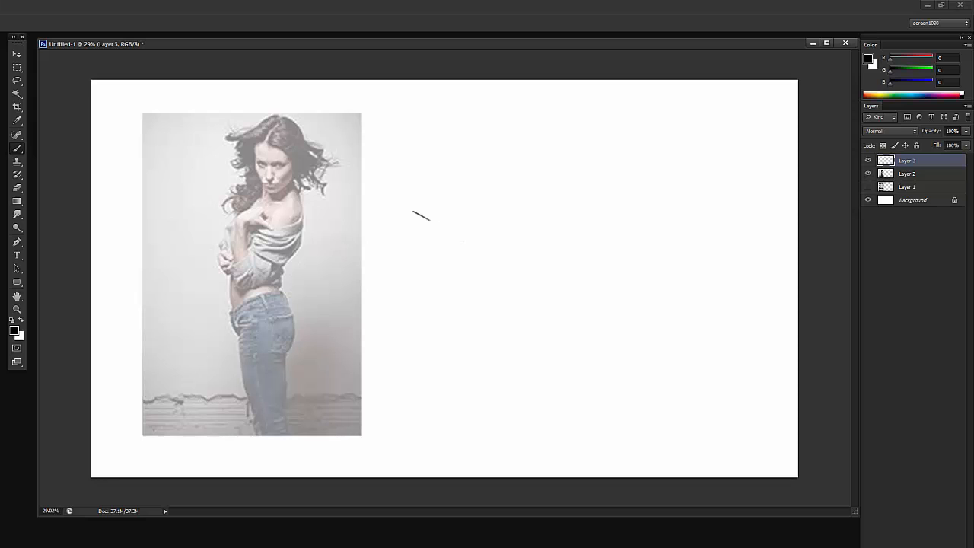
left_click_drag(430, 220, 461, 236)
left_click_drag(461, 237, 504, 219)
left_click_drag(412, 210, 439, 200)
left_click_drag(449, 198, 505, 227)
mouse_move(413, 212)
left_mouse_down()
mouse_move(432, 267)
mouse_move(455, 274)
left_mouse_up()
left_click_drag(459, 236, 462, 285)
left_click_drag(463, 283, 486, 266)
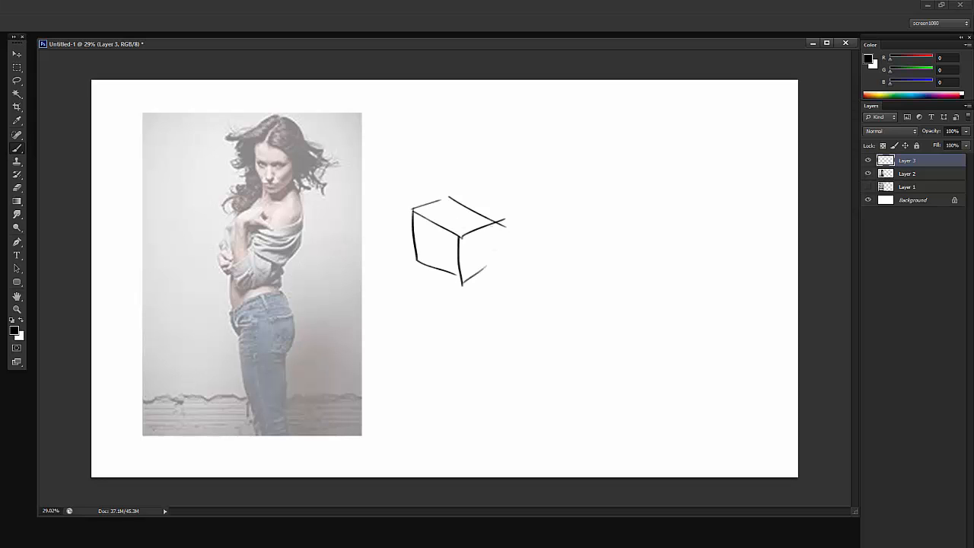
left_click_drag(490, 226, 490, 265)
Step: Sketch a second, differently tilted box beneath the cube, and delete the layer holding both
mouse_move(453, 333)
left_mouse_down()
mouse_move(458, 291)
mouse_move(499, 319)
left_mouse_up()
left_click_drag(495, 318, 455, 338)
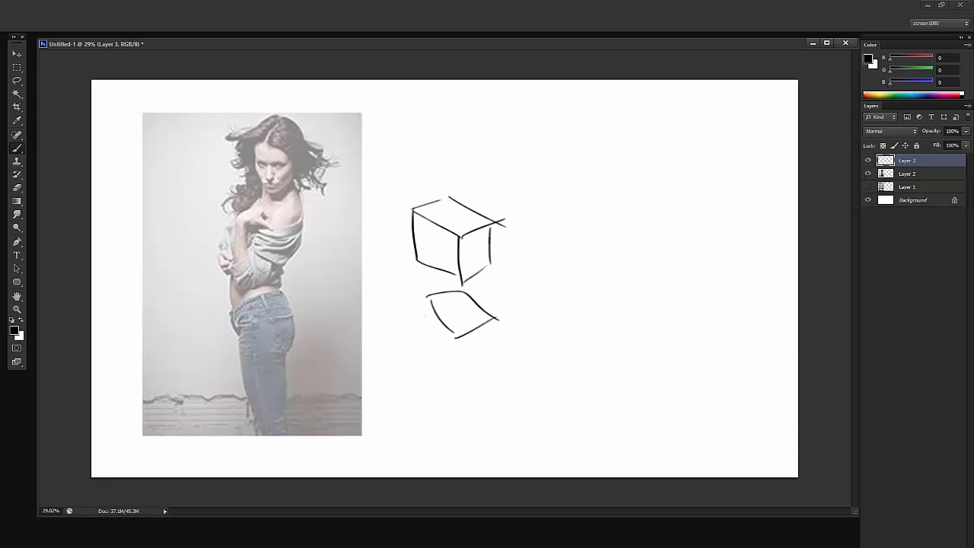
left_click_drag(420, 298, 430, 337)
left_click_drag(457, 346, 458, 368)
left_click_drag(428, 329, 457, 372)
mouse_move(461, 372)
left_mouse_down()
mouse_move(490, 352)
mouse_move(496, 364)
left_mouse_up()
key("Delete")
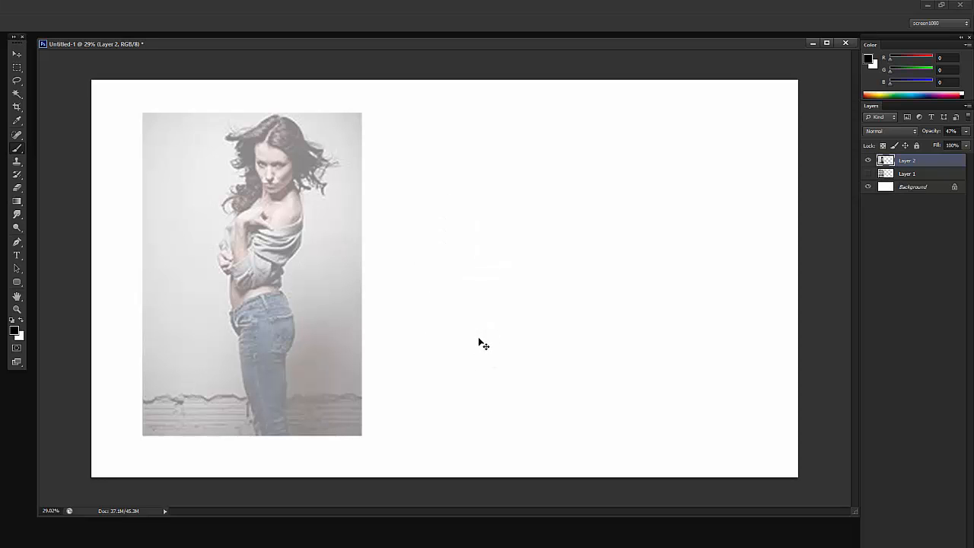
Step: Draw the main face and top plane of a ribcage box over the woman's torso on a new layer, undoing stray strokes
key("ctrl+shift+alt+n")
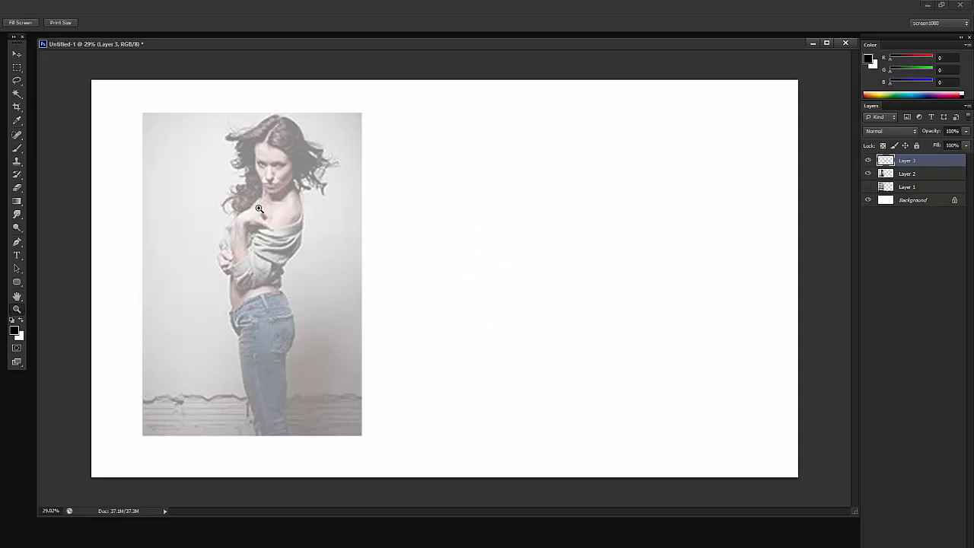
scroll(285, 169, "up", 3)
mouse_move(273, 215)
left_mouse_down()
mouse_move(229, 297)
mouse_move(299, 226)
mouse_move(284, 310)
left_mouse_up()
mouse_move(230, 296)
left_mouse_down()
mouse_move(294, 311)
mouse_move(217, 271)
mouse_move(259, 201)
mouse_move(288, 223)
mouse_move(263, 190)
mouse_move(280, 179)
mouse_move(322, 204)
mouse_move(262, 181)
mouse_move(298, 182)
mouse_move(325, 232)
left_mouse_up()
key("ctrl+z")
key("ctrl+z")
key("ctrl+z")
key("ctrl+z")
key("ctrl+z")
key("ctrl+alt+z")
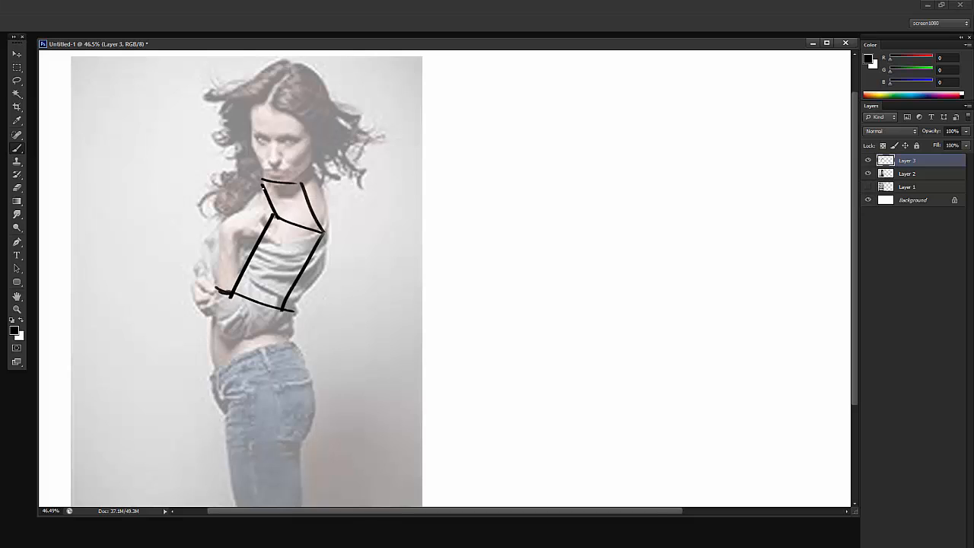
Step: Draw the ribcage box's narrow side face along the folded arm and erase the stray line at its lower corner
mouse_move(261, 180)
left_mouse_down()
mouse_move(213, 260)
mouse_move(231, 296)
mouse_move(221, 283)
left_mouse_up()
key("e")
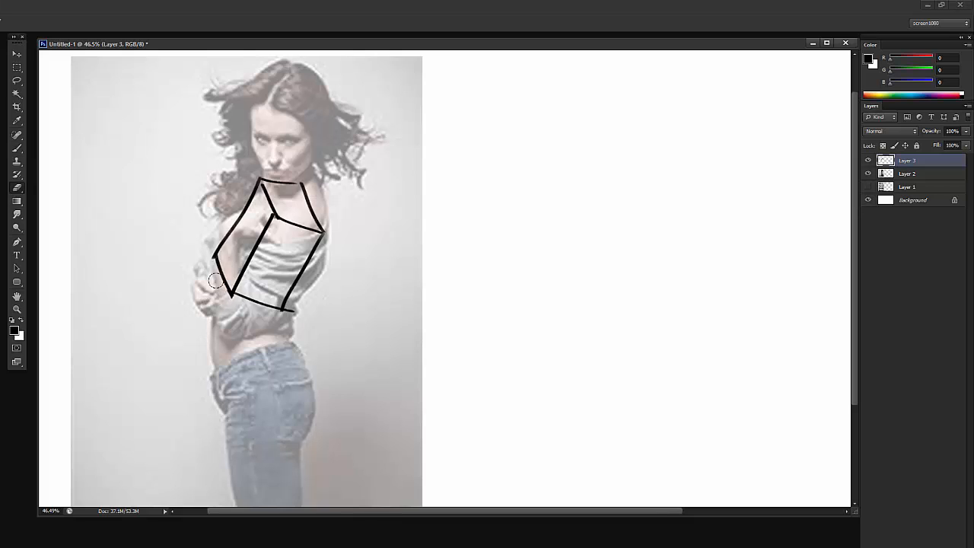
key("b")
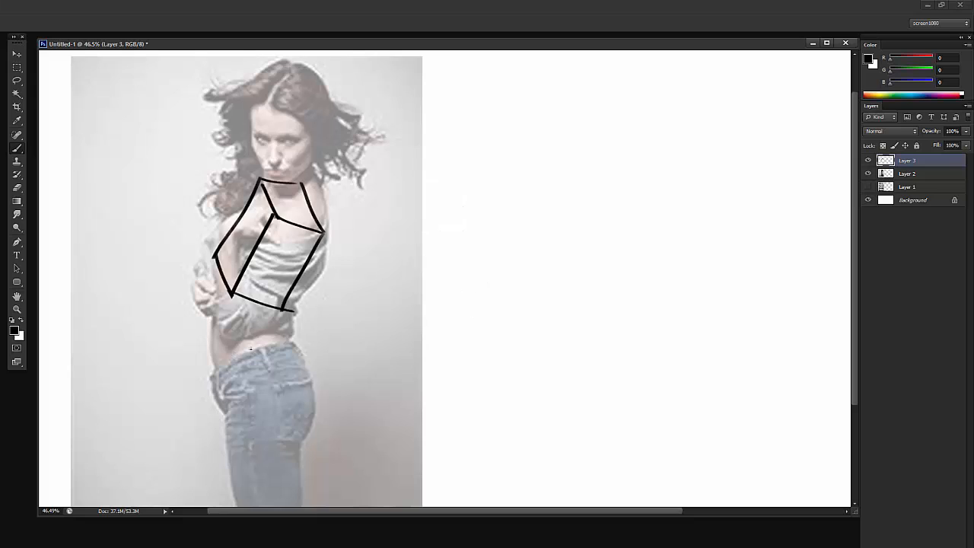
Step: Draw a pelvis box over the hips with a thick spine stroke up to the ribcage box, and erase the ribcage's upper edge
mouse_move(222, 352)
left_mouse_down()
mouse_move(288, 337)
mouse_move(312, 407)
mouse_move(235, 429)
mouse_move(244, 434)
mouse_move(208, 357)
left_mouse_up()
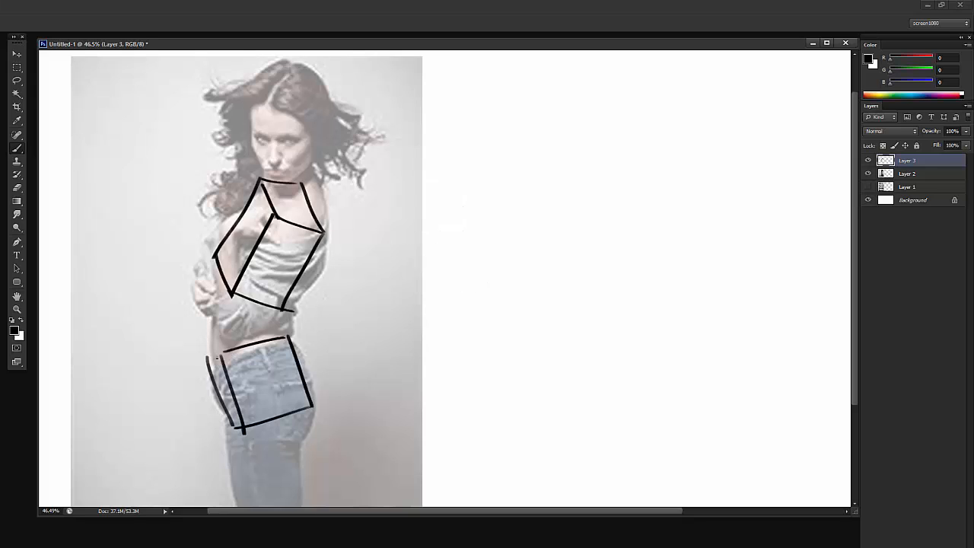
left_click_drag(268, 302, 266, 346)
key("e")
left_click_drag(265, 181, 294, 182)
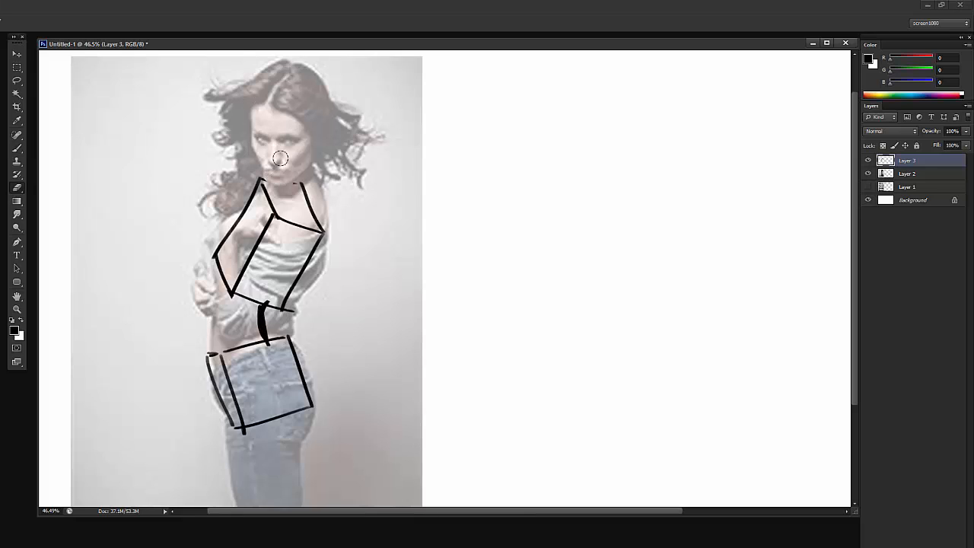
Step: Draw a head box over the woman's head with a tilted top plane, a front face and a narrow side face
key("b")
left_click_drag(249, 107, 305, 116)
left_click_drag(318, 76, 306, 115)
left_click_drag(250, 107, 269, 66)
left_click_drag(269, 65, 299, 67)
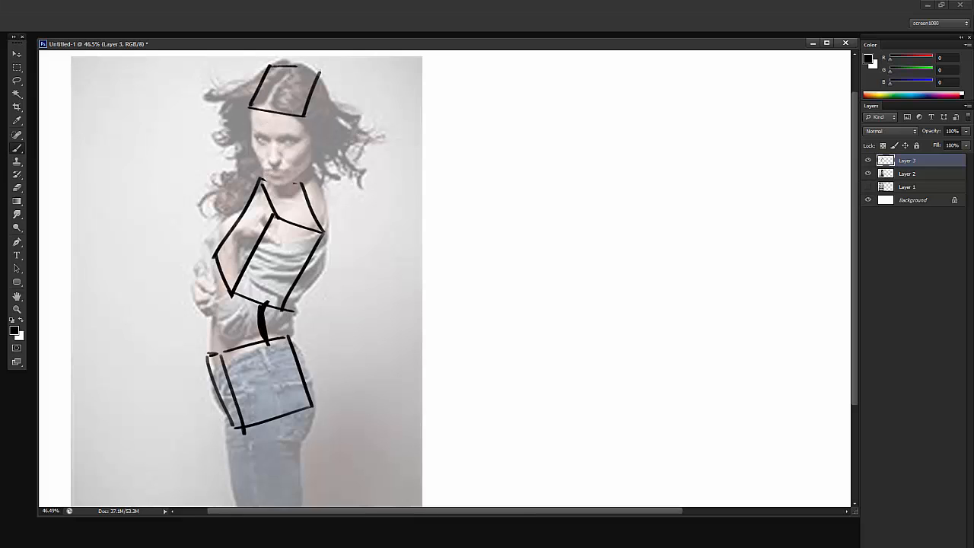
mouse_move(299, 122)
left_mouse_down()
mouse_move(307, 180)
mouse_move(262, 177)
left_mouse_up()
left_click_drag(248, 107, 265, 180)
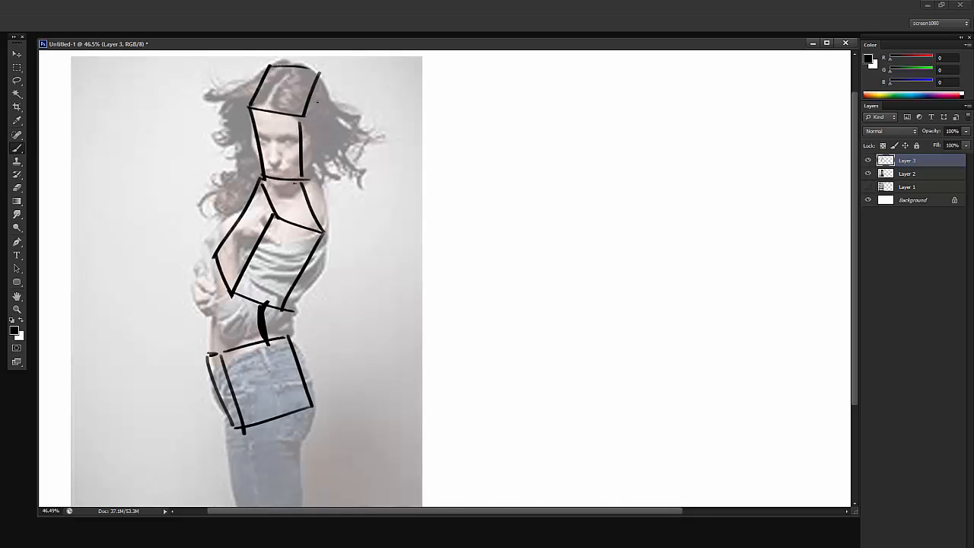
mouse_move(325, 70)
left_mouse_down()
mouse_move(321, 142)
mouse_move(303, 182)
left_mouse_up()
Step: Draw a leg line down from the pelvis box and a bent arm line out from the shoulder
key("ctrl+0")
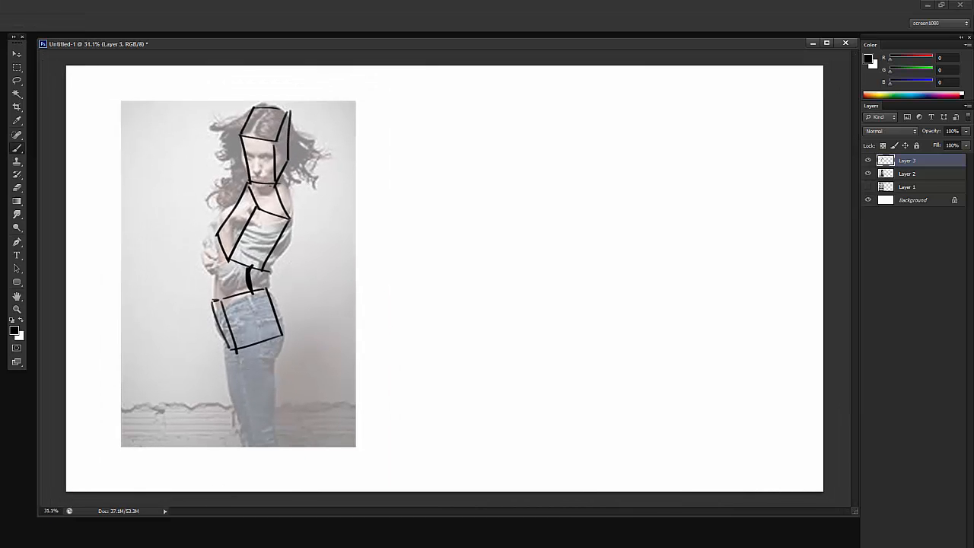
left_click_drag(250, 339, 256, 463)
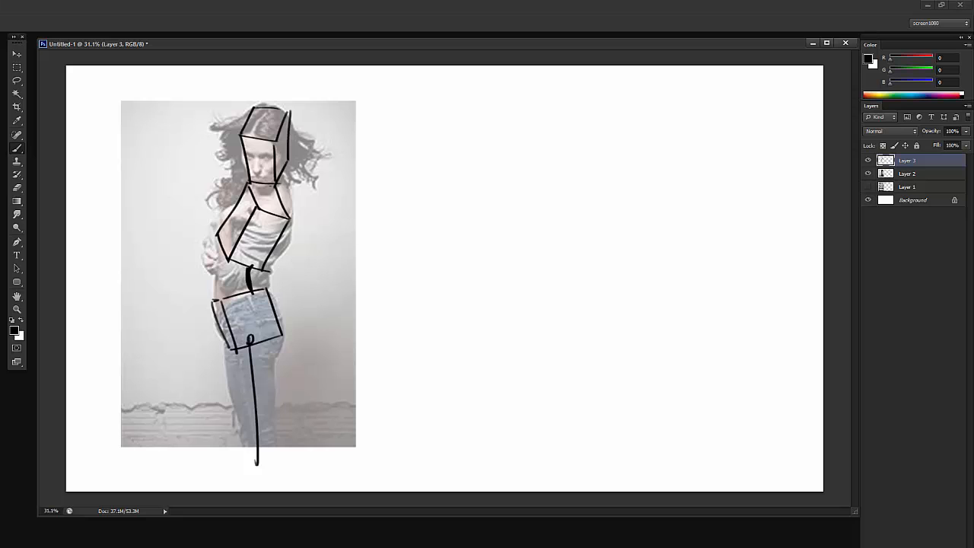
mouse_move(280, 216)
left_mouse_down()
mouse_move(228, 279)
mouse_move(210, 218)
left_mouse_up()
Step: Move the box figure off the photo onto the blank canvas, and delete its layer
left_click_drag(254, 264, 527, 258, "ctrl")
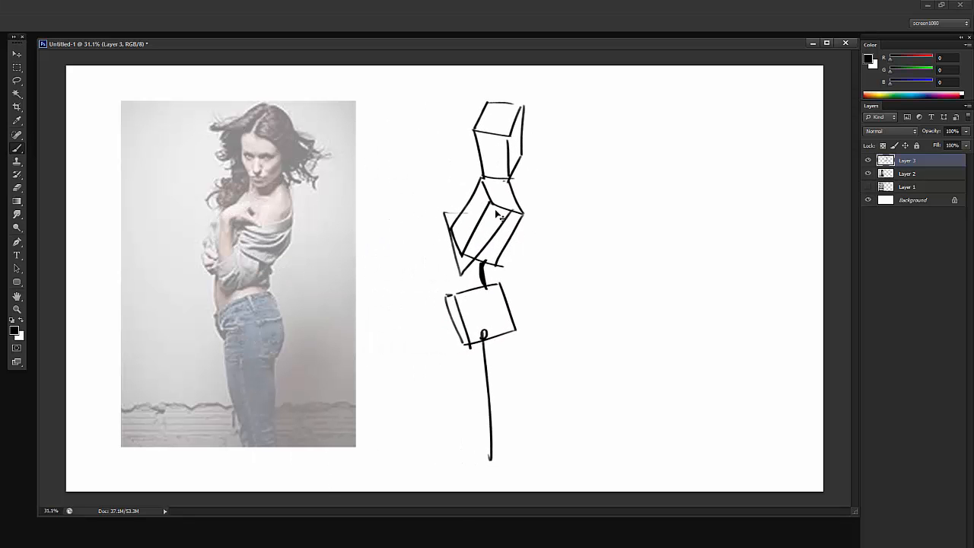
key("Delete")
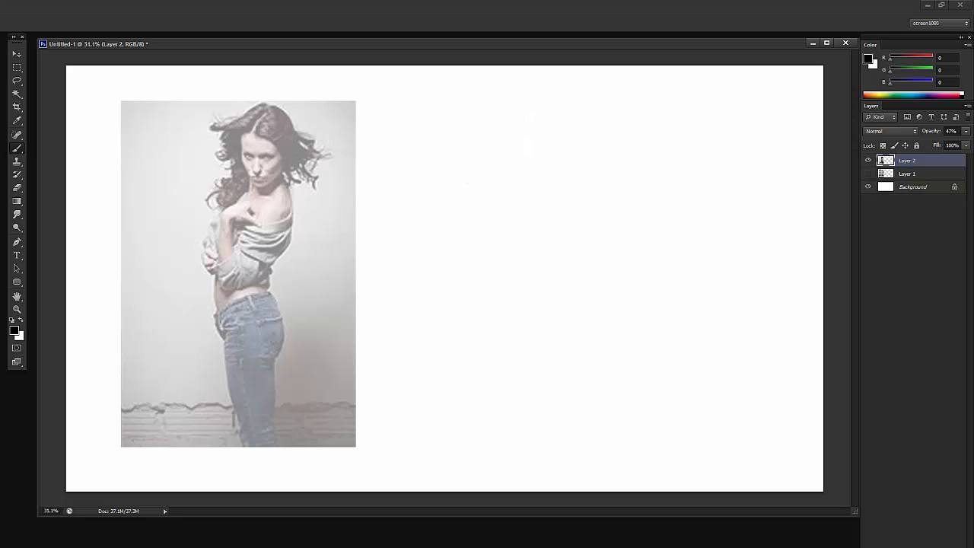
Step: Sketch an oval head, an egg-shaped ribcage and the folded arms beside the photo on a new layer
key("ctrl+shift+alt+n")
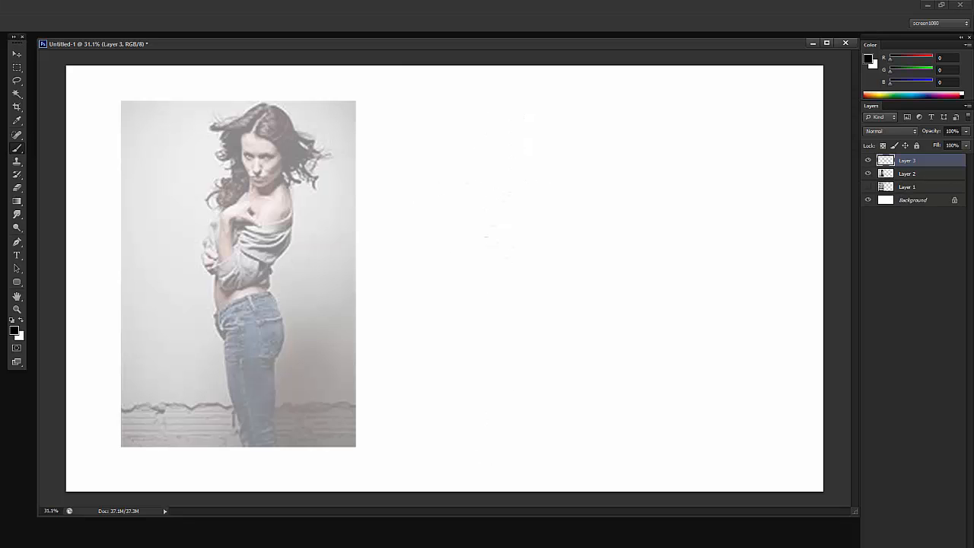
mouse_move(465, 265)
left_mouse_down()
mouse_move(529, 213)
mouse_move(505, 271)
mouse_move(525, 229)
mouse_move(501, 262)
mouse_move(464, 280)
mouse_move(532, 202)
mouse_move(526, 159)
mouse_move(505, 145)
left_mouse_up()
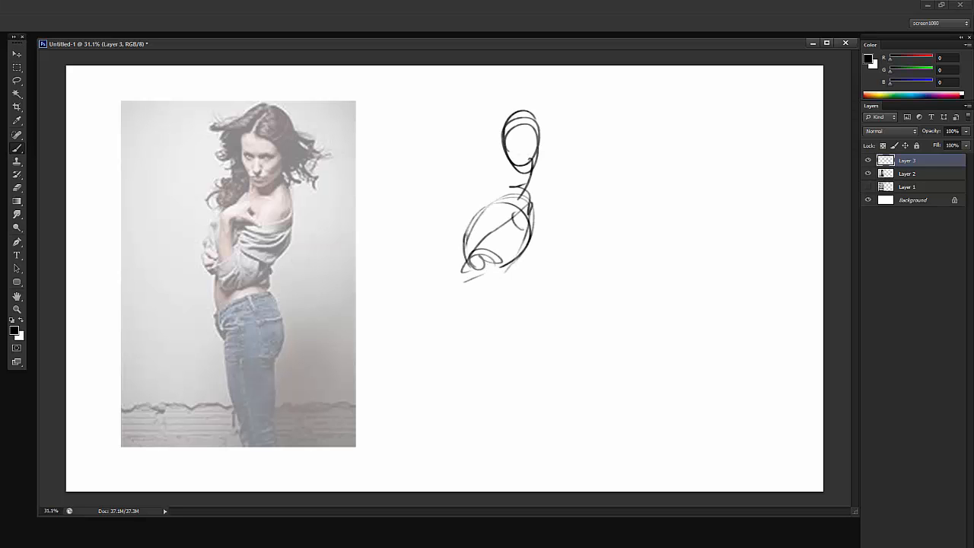
mouse_move(531, 221)
left_mouse_down()
mouse_move(481, 288)
mouse_move(510, 262)
mouse_move(491, 271)
mouse_move(506, 199)
mouse_move(476, 204)
left_mouse_up()
left_click_drag(476, 206, 495, 323)
left_click_drag(462, 223, 477, 268)
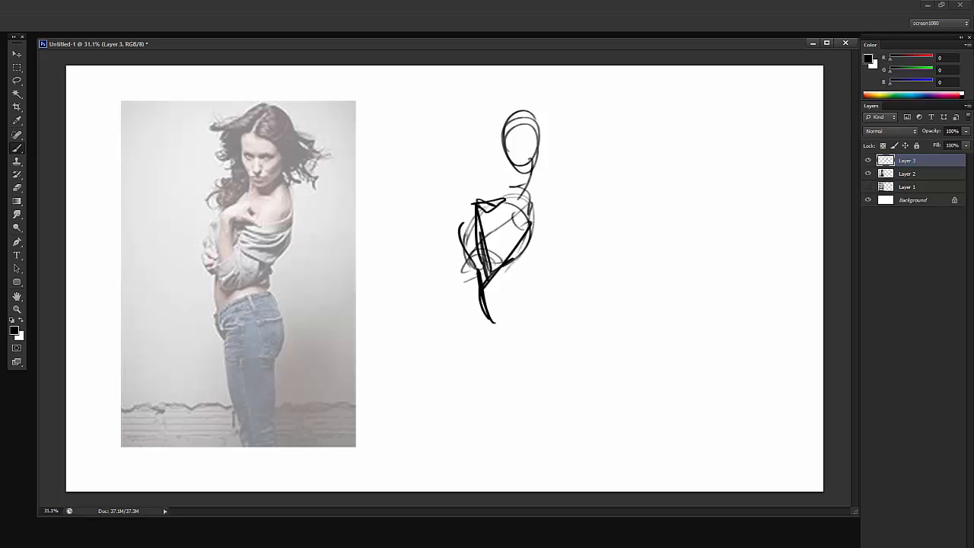
mouse_move(478, 207)
left_mouse_down()
mouse_move(467, 245)
mouse_move(517, 242)
mouse_move(500, 303)
mouse_move(535, 314)
mouse_move(469, 326)
left_mouse_up()
left_click_drag(482, 329, 494, 361)
left_click_drag(521, 312, 516, 358)
key("ctrl+alt+z")
key("ctrl+alt+z")
key("ctrl+alt+z")
key("ctrl+alt+z")
Step: Sketch a round pelvis below the ribcage with slanted cross lines marking the tilt of the hips
mouse_move(494, 311)
left_mouse_down()
mouse_move(481, 349)
mouse_move(504, 365)
mouse_move(517, 319)
left_mouse_up()
left_click_drag(494, 320, 475, 356)
mouse_move(536, 312)
left_mouse_down()
mouse_move(482, 350)
mouse_move(499, 371)
left_mouse_up()
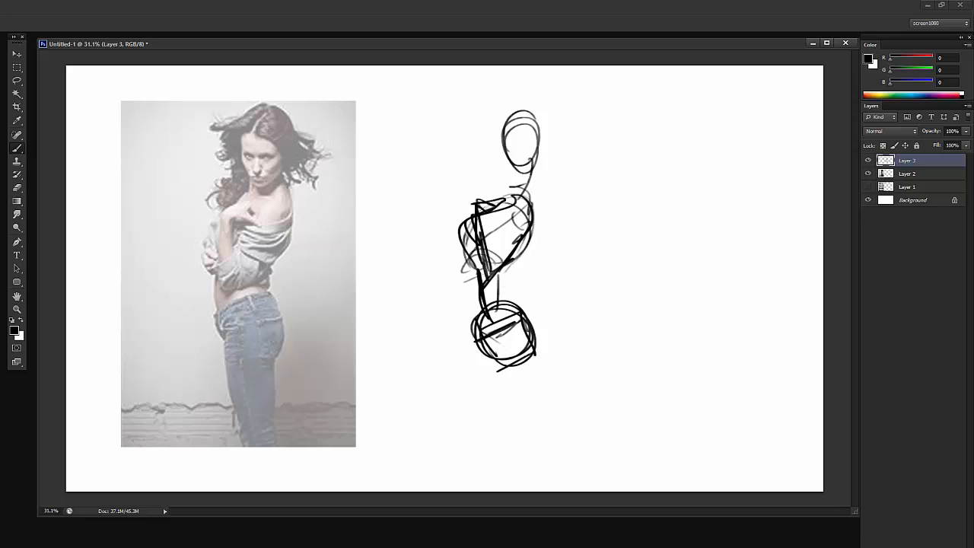
Step: Erase the cross lines inside the round pelvis and redraw its slanted waistline and boxy side planes
key("e")
mouse_move(514, 324)
left_mouse_down()
mouse_move(490, 341)
mouse_move(522, 295)
mouse_move(535, 299)
mouse_move(496, 370)
mouse_move(504, 379)
left_mouse_up()
key("b")
left_click_drag(478, 325, 520, 312)
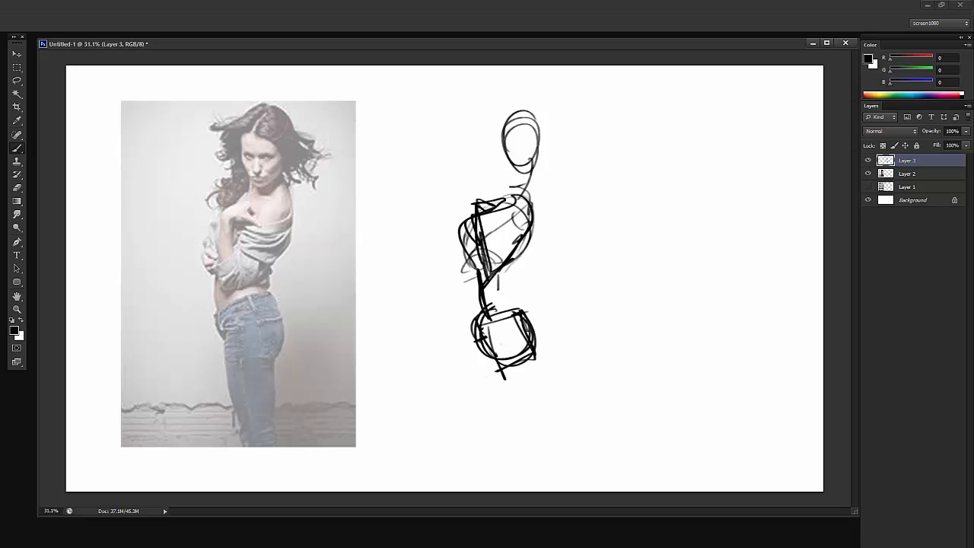
Step: Sketch two long tapering legs hanging below the pelvis
left_click_drag(485, 359, 498, 460)
left_click_drag(519, 365, 500, 450)
left_click_drag(524, 350, 502, 452)
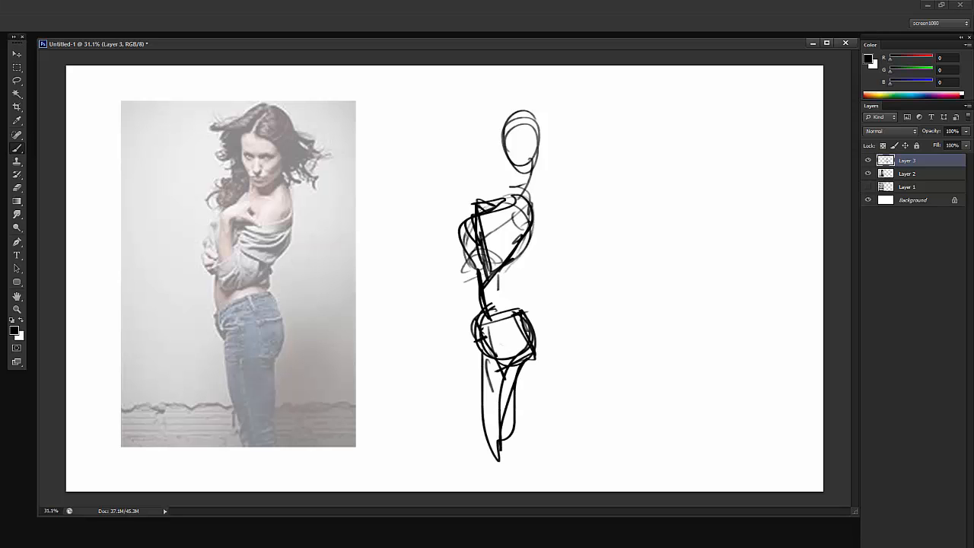
Step: Connect the ribcage to the hips with curved waist and back lines, and sketch the neck base and shoulder
left_click_drag(518, 295, 536, 332)
mouse_move(504, 269)
left_mouse_down()
mouse_move(522, 309)
mouse_move(531, 235)
left_mouse_up()
mouse_move(542, 200)
left_mouse_down()
mouse_move(517, 253)
mouse_move(516, 215)
mouse_move(537, 204)
mouse_move(501, 180)
left_mouse_up()
left_click_drag(500, 178, 506, 193)
key("ctrl+space")
left_click_drag(559, 125, 589, 125)
left_click_drag(476, 221, 457, 251)
Step: Strengthen the head with a peaked crown and an eye line, and run the neck line down into the shoulder
key("ctrl+space")
mouse_move(535, 117)
left_mouse_down()
mouse_move(511, 117)
mouse_move(537, 140)
mouse_move(499, 116)
mouse_move(540, 143)
mouse_move(516, 183)
left_mouse_up()
left_click_drag(537, 137, 522, 186)
mouse_move(529, 158)
left_mouse_down()
mouse_move(502, 189)
mouse_move(518, 204)
left_mouse_up()
mouse_move(539, 145)
left_mouse_down()
mouse_move(542, 239)
mouse_move(522, 258)
mouse_move(535, 251)
left_mouse_up()
key("z")
key("b")
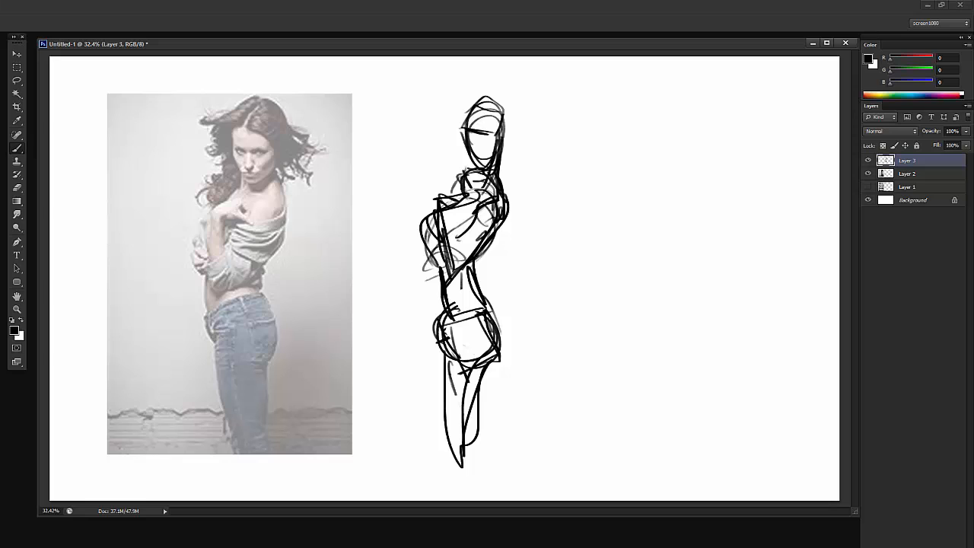
Step: Lasso the hips and legs, shift them slightly up toward the torso, and deselect
key("l")
mouse_move(423, 438)
left_mouse_down()
mouse_move(418, 309)
mouse_move(434, 296)
mouse_move(535, 428)
mouse_move(449, 487)
left_mouse_up()
mouse_move(501, 406)
left_mouse_down()
mouse_move(518, 392)
mouse_move(504, 393)
left_mouse_up()
key("ctrl+d")
key("b")
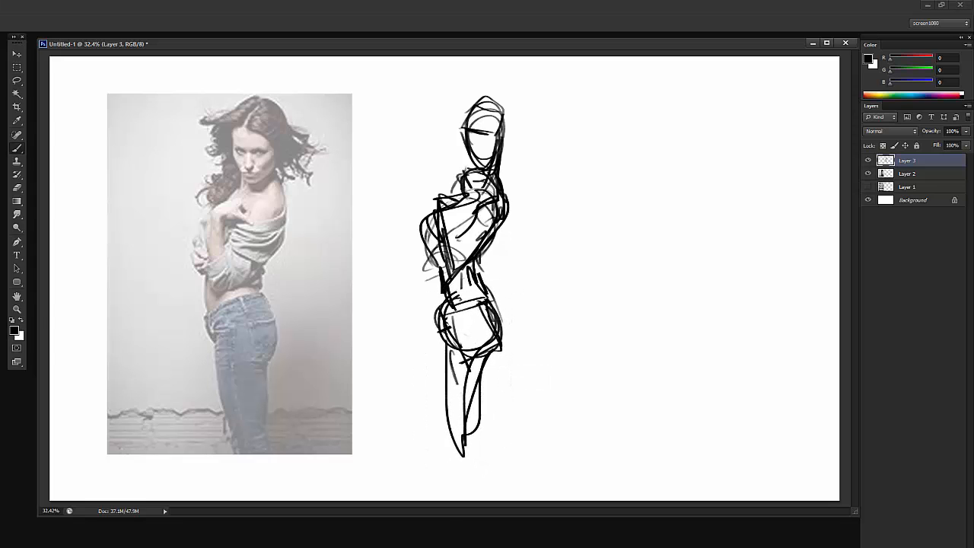
Step: Lower the sketch layer's opacity until the lines are pale grey, and add a new layer above it
left_click(948, 131)
type("77")
key("Return")
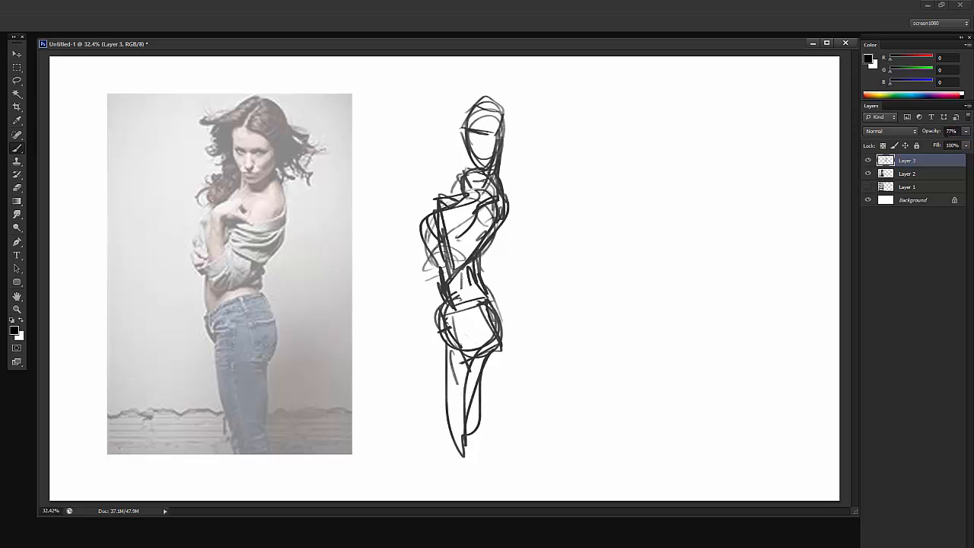
left_click_drag(941, 132, 924, 131)
key("ctrl+shift+alt+n")
Step: Pick a thinner brush for the clean linework and test it with an oval outline around the head
right_click(478, 181)
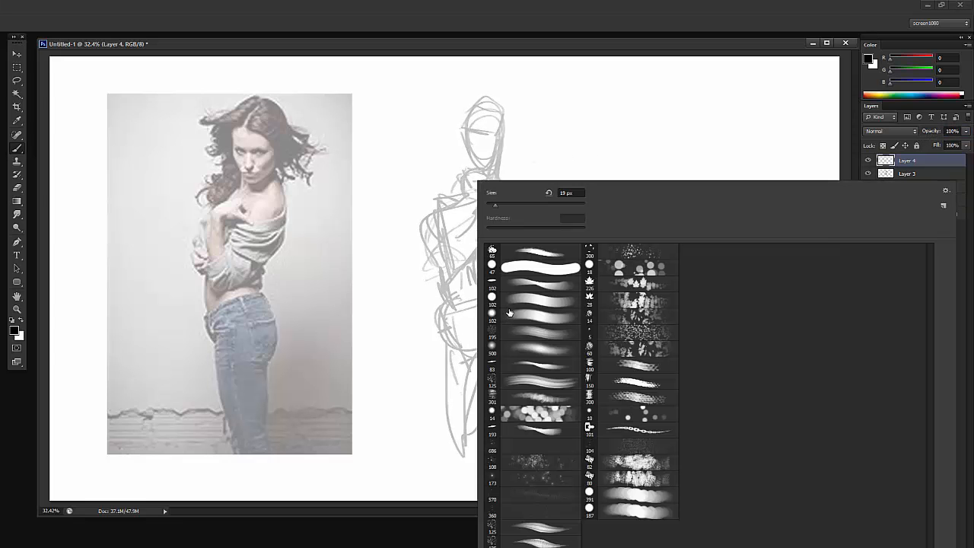
left_click(510, 301)
left_click(492, 206)
mouse_move(570, 119)
left_mouse_down()
mouse_move(552, 215)
mouse_move(566, 215)
left_mouse_up()
key("ctrl+z")
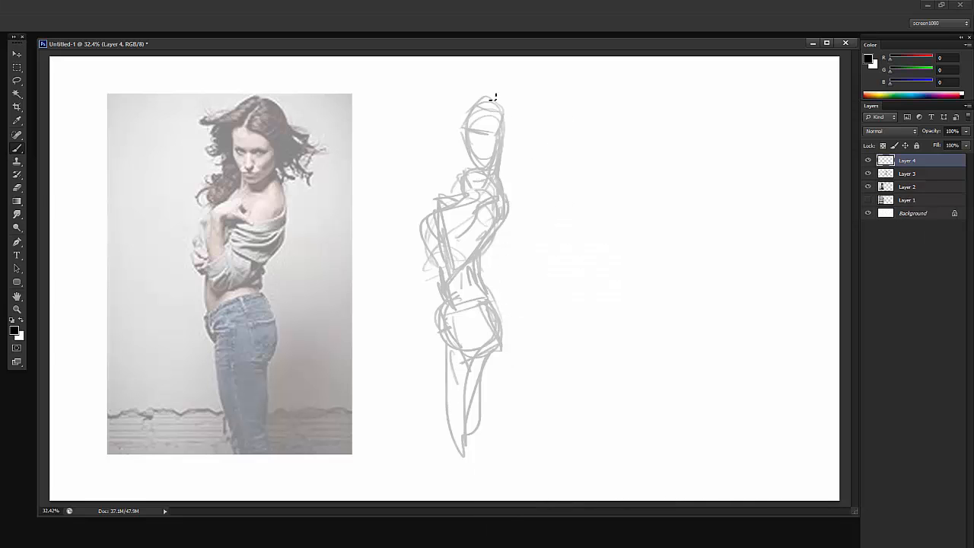
left_click_drag(462, 97, 477, 96)
mouse_move(510, 162)
left_mouse_down()
mouse_move(528, 135)
mouse_move(525, 158)
left_mouse_up()
right_click(493, 143)
left_click(531, 173)
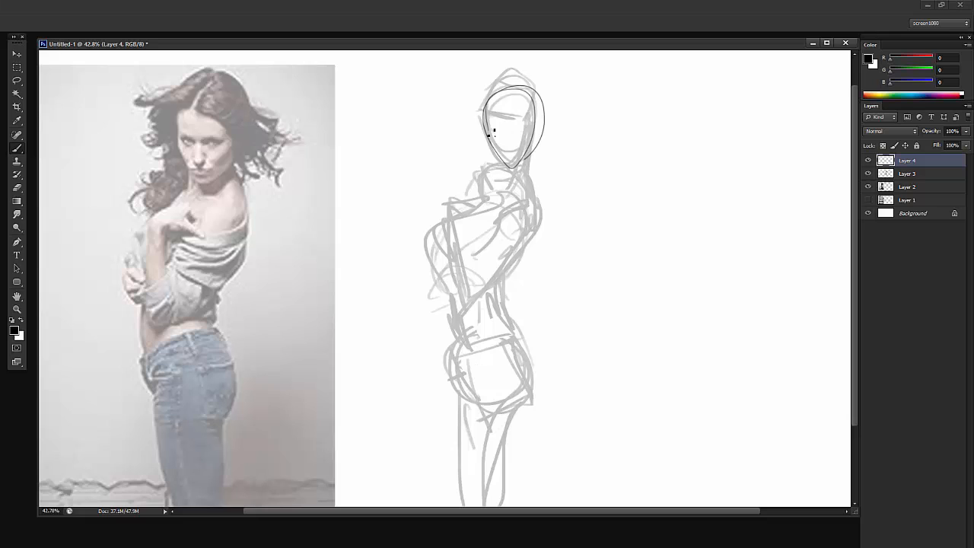
key("ctrl+z")
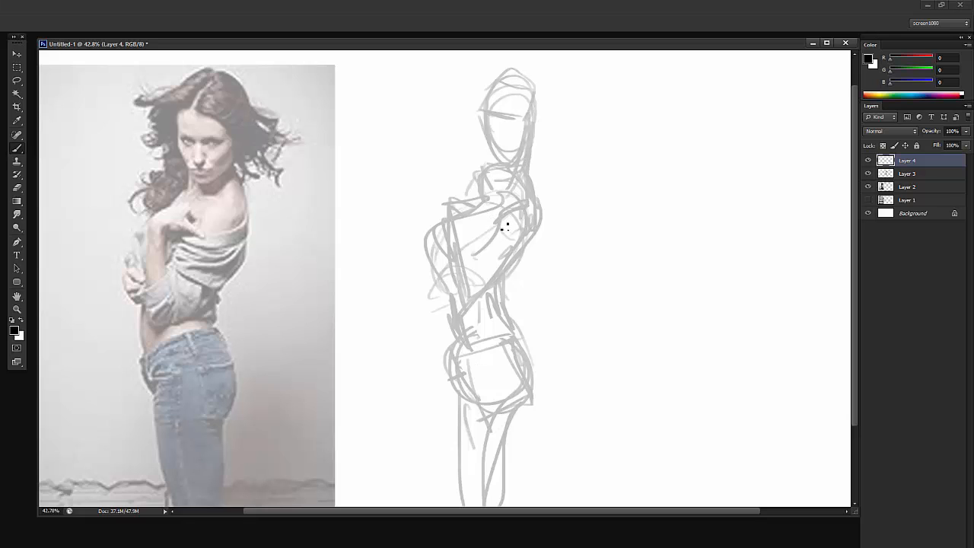
Step: Outline the folded arm and hand in thin lines over the sketch, and move the outline over beside the photo
mouse_move(496, 234)
left_mouse_down()
mouse_move(532, 218)
mouse_move(455, 308)
mouse_move(447, 215)
left_mouse_up()
left_click_drag(472, 263, 450, 207)
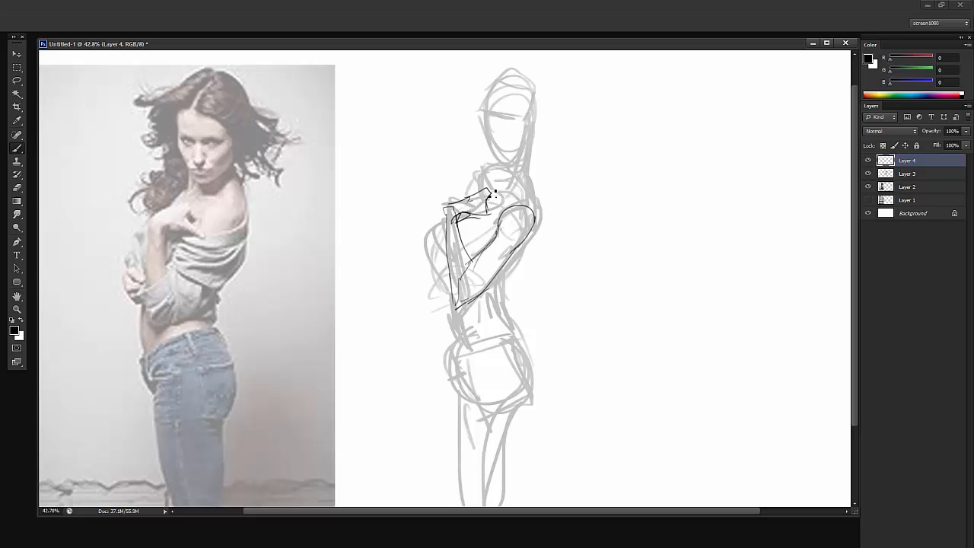
scroll(502, 204, "down", 2)
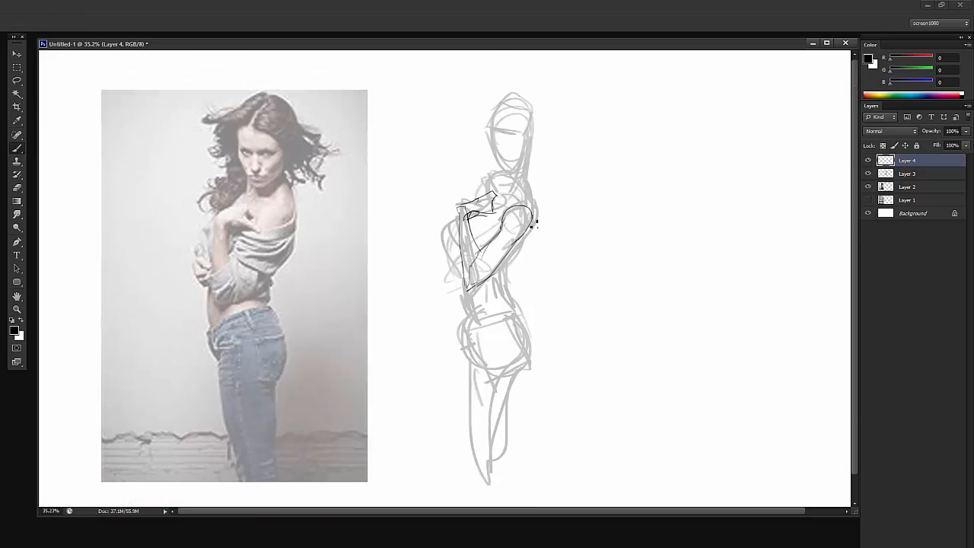
left_click_drag(535, 225, 640, 233)
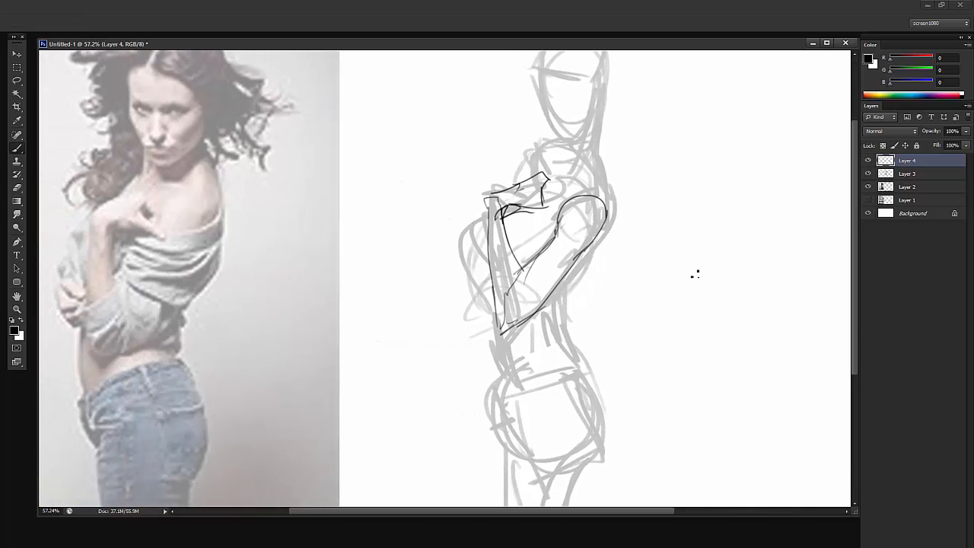
left_click_drag(694, 274, 543, 278)
Step: Draw a cylinder over the upper arm on a new layer, with curved cross-contours and lengthwise lines
mouse_move(552, 278)
left_mouse_down()
mouse_move(530, 279)
mouse_move(539, 303)
mouse_move(523, 278)
mouse_move(554, 228)
mouse_move(604, 213)
mouse_move(548, 299)
left_mouse_up()
key("ctrl+alt+shift+n")
key("ctrl+z")
mouse_move(525, 264)
left_mouse_down()
mouse_move(557, 282)
mouse_move(565, 271)
left_mouse_up()
left_click_drag(545, 234, 576, 253)
left_click_drag(554, 221, 584, 242)
mouse_move(570, 213)
left_mouse_down()
mouse_move(593, 232)
mouse_move(584, 244)
left_mouse_up()
key("ctrl+z")
key("ctrl+z")
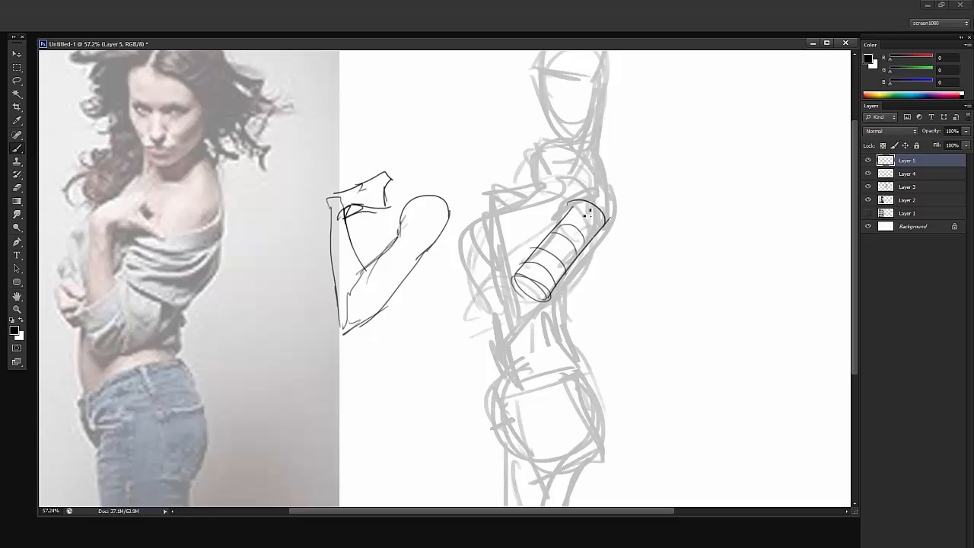
mouse_move(570, 211)
left_mouse_down()
mouse_move(599, 228)
mouse_move(547, 293)
mouse_move(529, 268)
left_mouse_up()
mouse_move(572, 210)
left_mouse_down()
mouse_move(523, 265)
mouse_move(517, 293)
mouse_move(538, 303)
mouse_move(546, 291)
mouse_move(604, 275)
mouse_move(593, 273)
left_mouse_up()
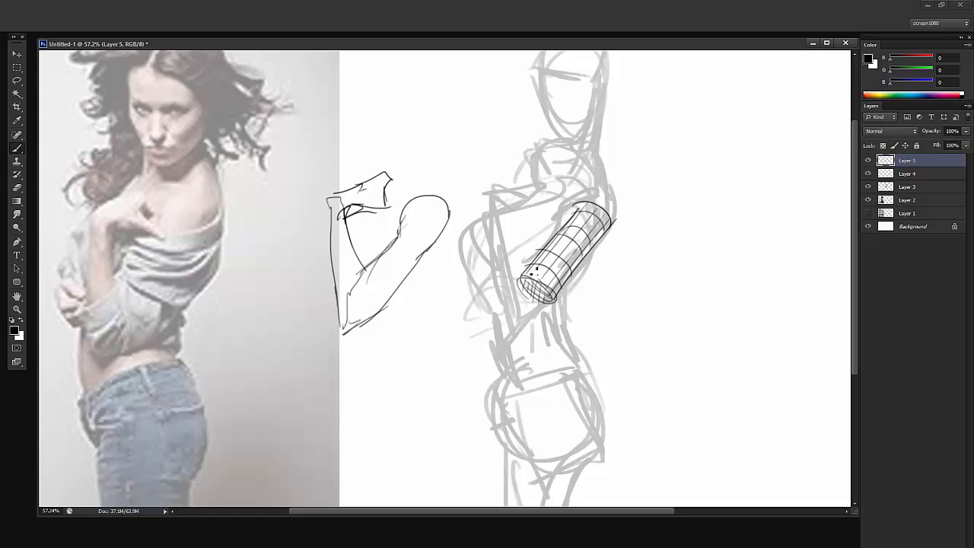
Step: Draw a narrow, nearly upright cylinder over the forearm on another new layer
key("ctrl+shift+alt+n")
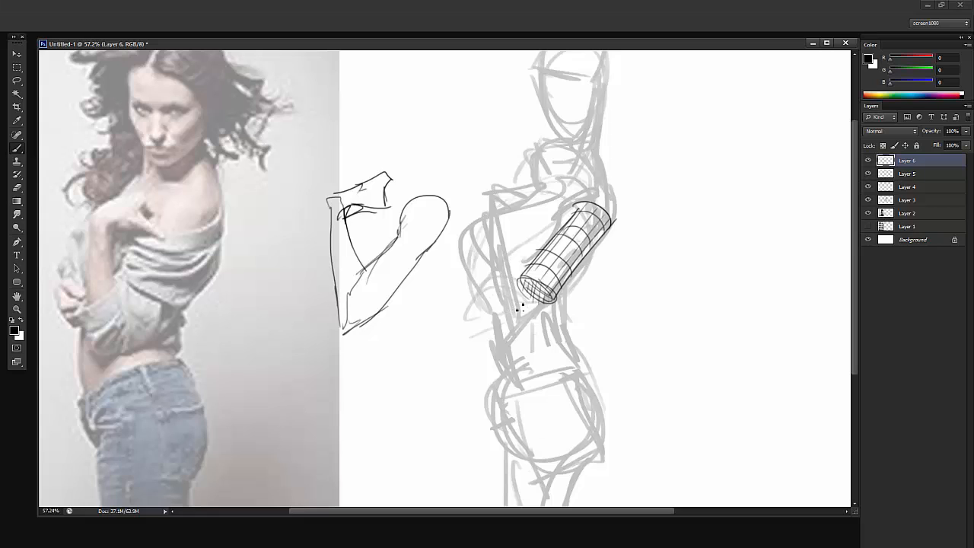
mouse_move(533, 299)
left_mouse_down()
mouse_move(508, 309)
mouse_move(531, 303)
left_mouse_up()
key("ctrl+z")
left_click_drag(507, 215, 489, 217)
key("ctrl+z")
mouse_move(486, 217)
left_mouse_down()
mouse_move(509, 309)
mouse_move(514, 216)
mouse_move(527, 304)
left_mouse_up()
Step: Wrap the forearm cylinder with curved cross-contours and add lengthwise lines along it
mouse_move(486, 226)
left_mouse_down()
mouse_move(510, 223)
mouse_move(513, 234)
left_mouse_up()
mouse_move(491, 254)
left_mouse_down()
mouse_move(516, 251)
mouse_move(515, 264)
left_mouse_up()
mouse_move(494, 278)
left_mouse_down()
mouse_move(516, 275)
mouse_move(514, 286)
left_mouse_up()
left_click_drag(500, 301, 521, 297)
left_click_drag(489, 250, 514, 245)
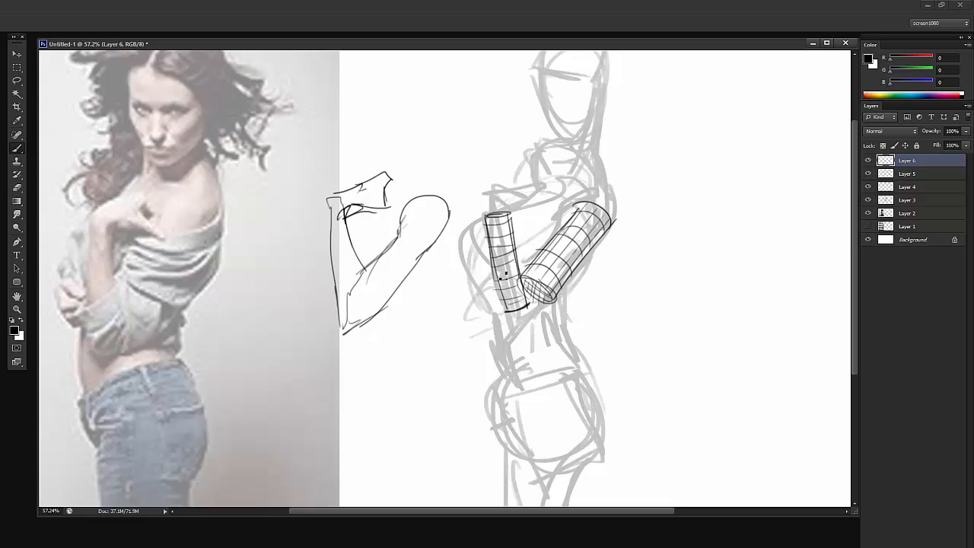
mouse_move(493, 210)
left_mouse_down()
mouse_move(503, 298)
mouse_move(522, 310)
left_mouse_up()
left_click_drag(499, 235, 513, 313)
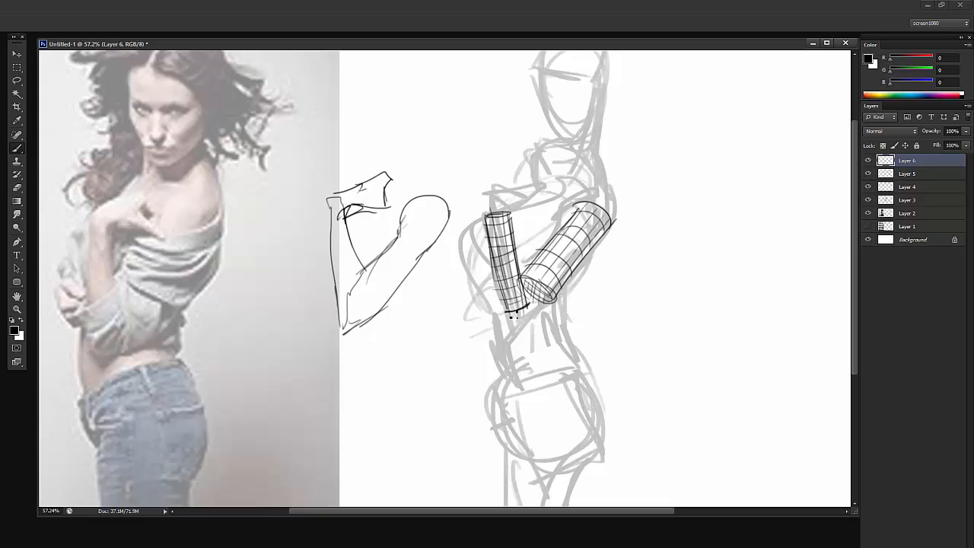
Step: Merge the two arm cylinders into one layer and place them on the blank canvas behind the figure's back
key("z")
mouse_move(615, 256)
left_mouse_down()
mouse_move(582, 255)
mouse_move(573, 206)
left_mouse_up()
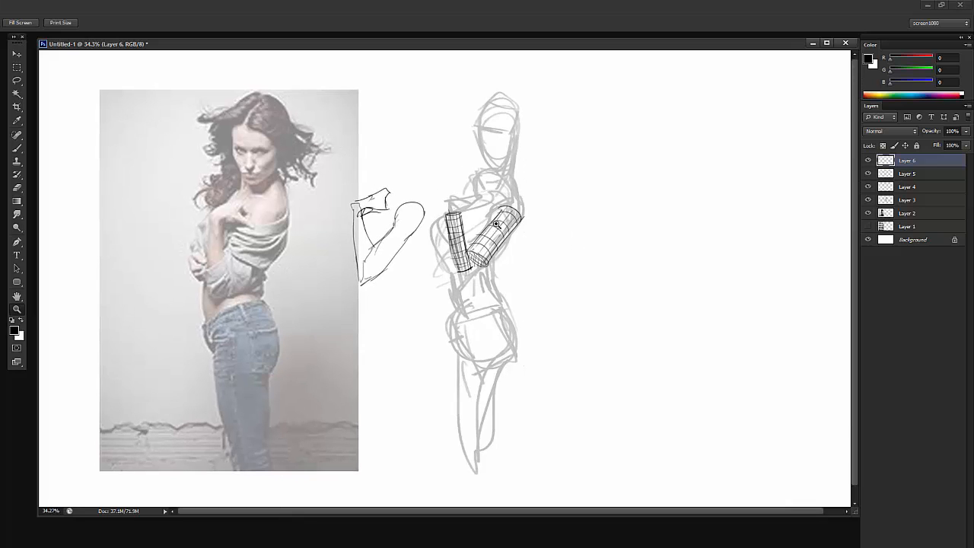
mouse_move(488, 228)
left_mouse_down()
mouse_move(515, 258)
mouse_move(507, 266)
mouse_move(525, 277)
mouse_move(608, 257)
left_mouse_up()
key("ctrl+z")
key("ctrl+e")
key("ctrl+z")
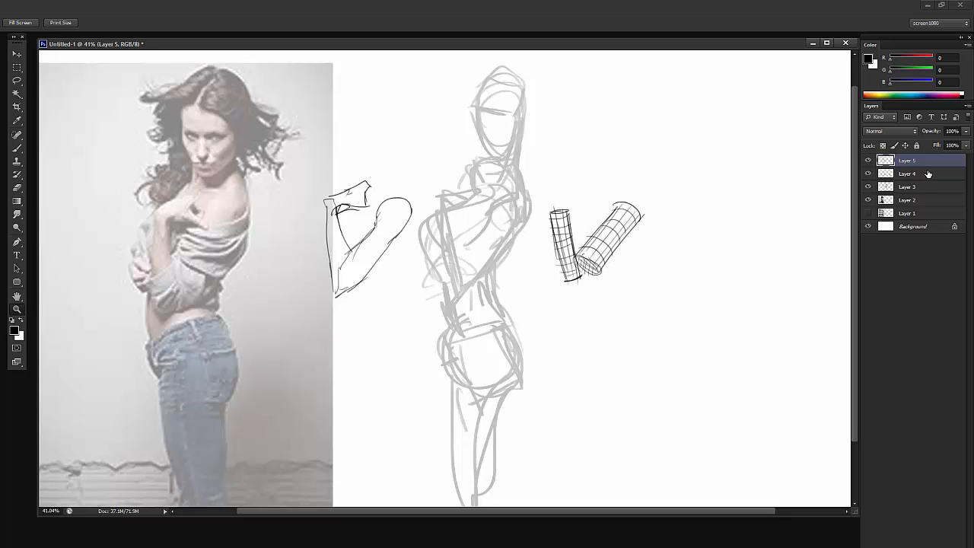
Step: Move the arm outline on Layer 4 back onto the figure and add a new layer above it
left_click(907, 173)
left_click_drag(475, 230, 593, 219)
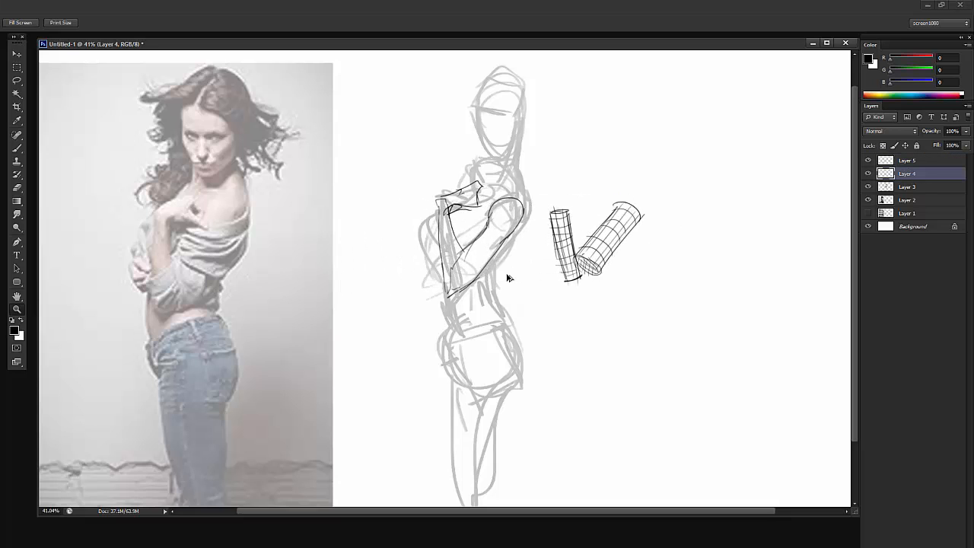
key("ctrl+shift+alt+n")
key("b")
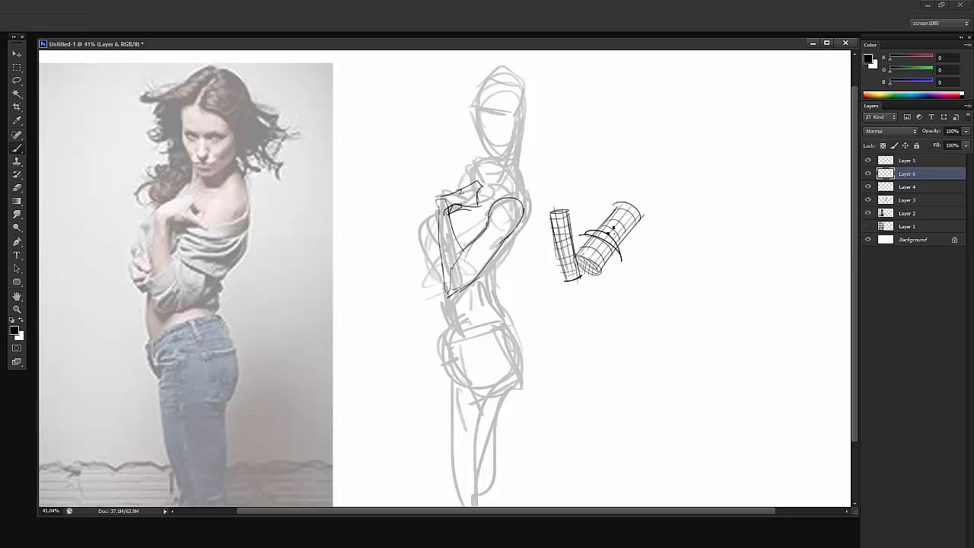
key("z")
mouse_move(484, 209)
left_mouse_down()
mouse_move(528, 202)
mouse_move(532, 245)
left_mouse_up()
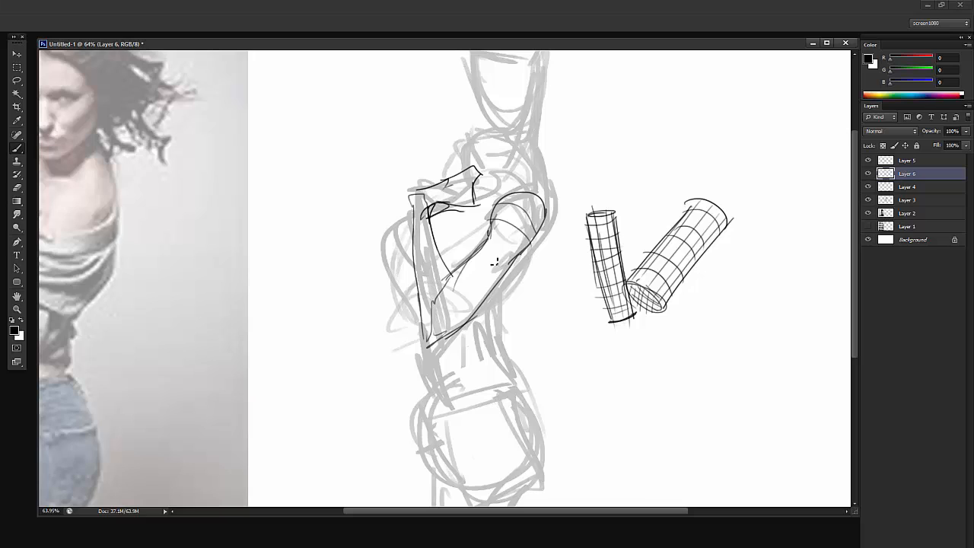
Step: Draw curved contour lines wrapping around the outlined upper arm, forearm and hand
left_click_drag(471, 242, 498, 269)
left_click_drag(455, 263, 490, 284)
mouse_move(443, 283)
left_mouse_down()
mouse_move(471, 311)
mouse_move(448, 329)
left_mouse_up()
mouse_move(495, 242)
left_mouse_down()
mouse_move(519, 263)
mouse_move(472, 310)
left_mouse_up()
key("ctrl+z")
mouse_move(410, 213)
left_mouse_down()
mouse_move(426, 218)
mouse_move(443, 265)
left_mouse_up()
left_click_drag(415, 265, 446, 274)
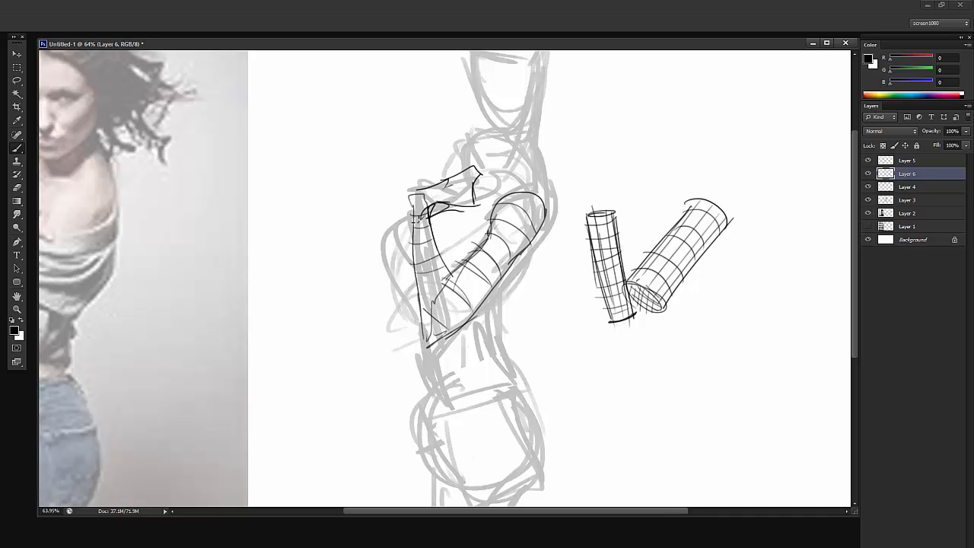
key("ctrl+space")
left_click_drag(415, 219, 351, 220)
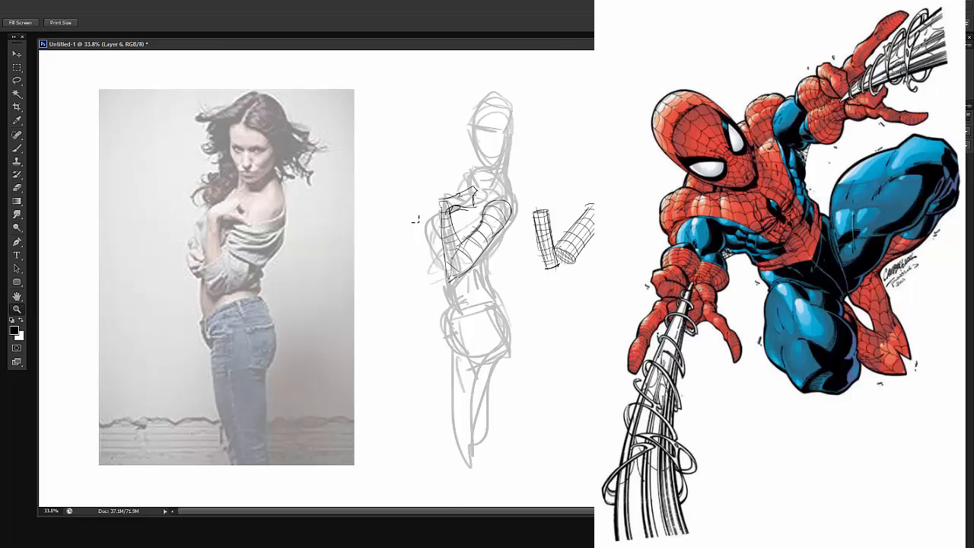
left_click_drag(416, 220, 435, 220)
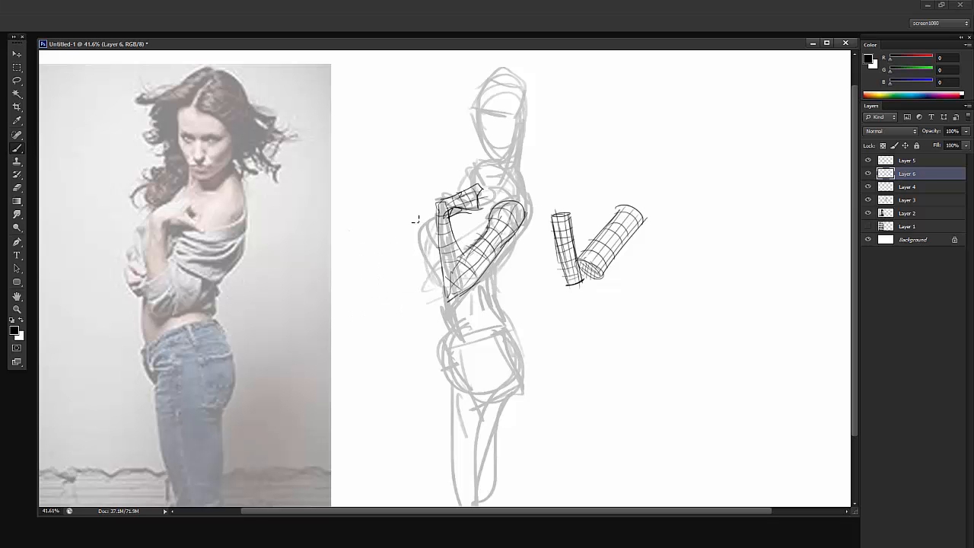
Step: Duplicate the arm outline, merge the copy with the contour lines, and move it beyond the two cylinders
scroll(416, 220, "up", 2)
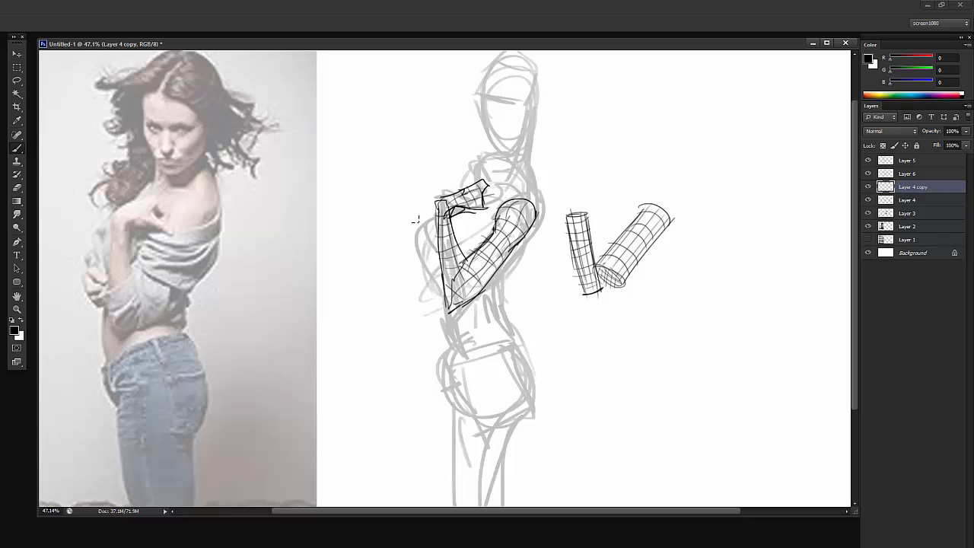
key("alt+]")
key("ctrl+e")
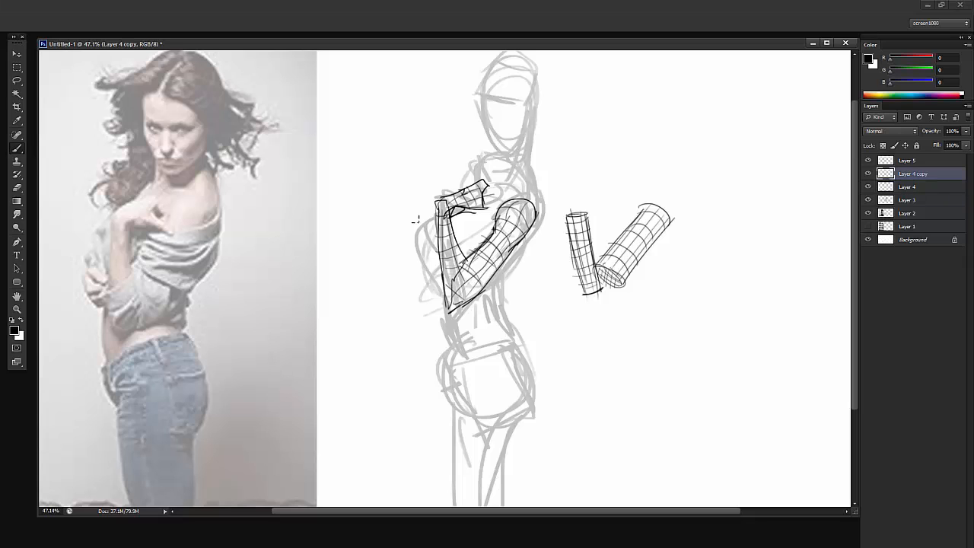
left_click_drag(457, 267, 719, 263)
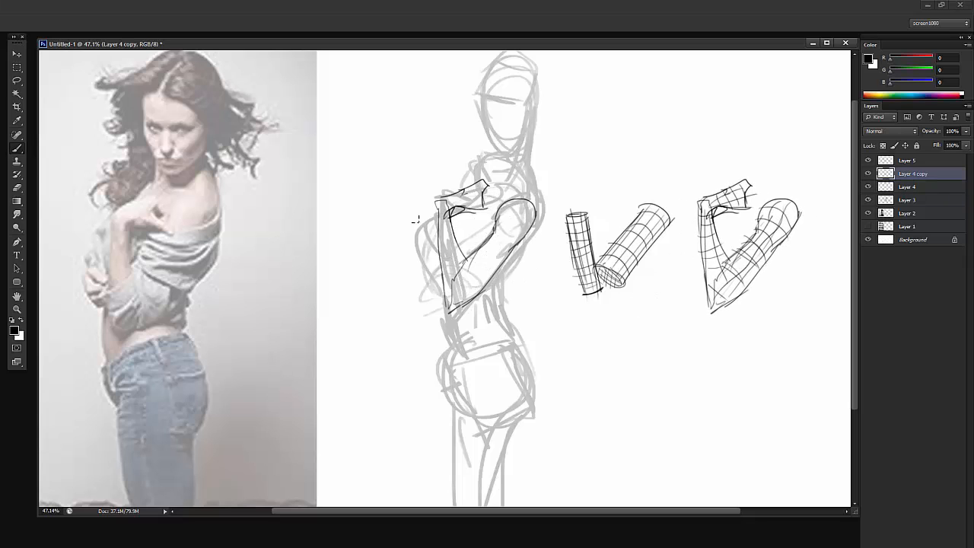
Step: Draw curved double lines for an armband around the upper arm on a new layer
key("ctrl+shift+alt+n")
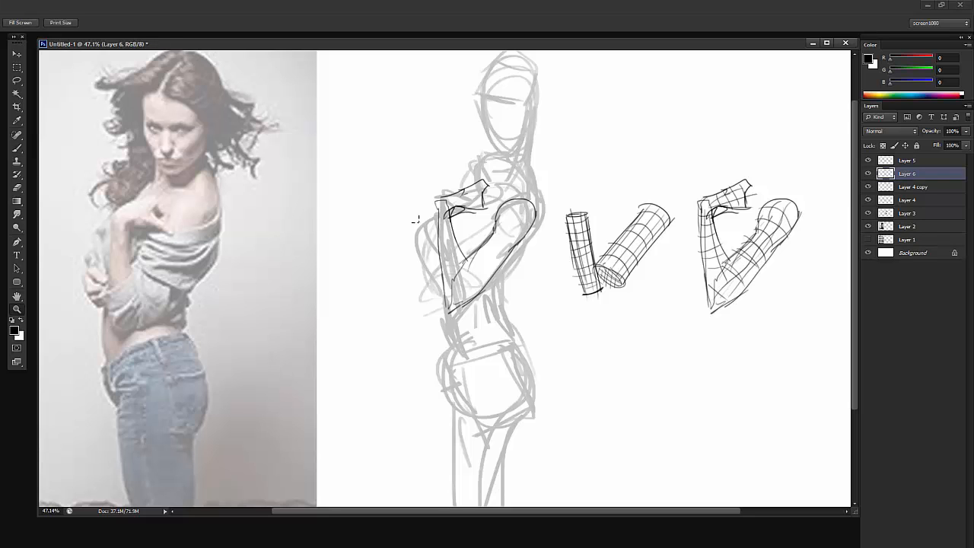
scroll(415, 220, "up", 2)
scroll(415, 220, "down", 2)
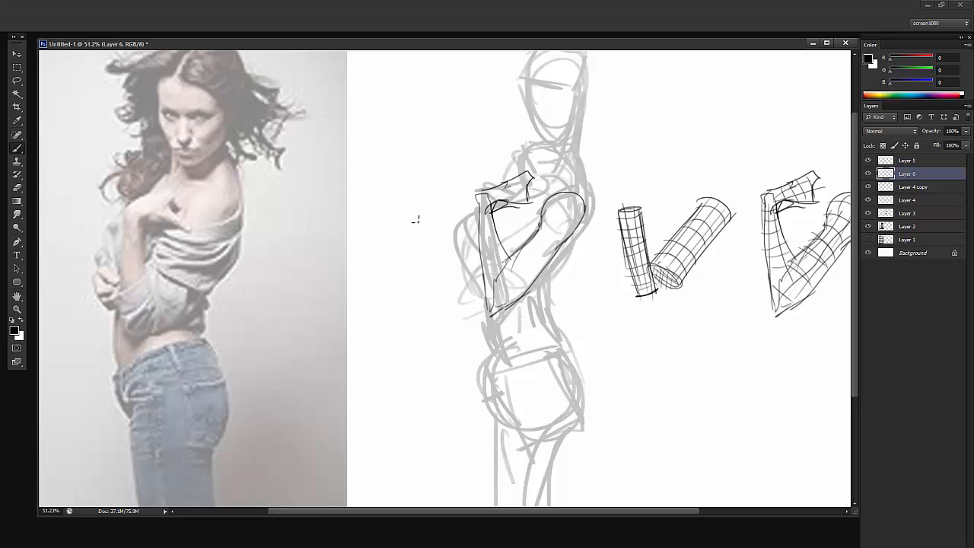
scroll(416, 220, "right", 1)
mouse_move(508, 241)
left_mouse_down()
mouse_move(526, 260)
mouse_move(539, 249)
mouse_move(525, 260)
mouse_move(536, 242)
mouse_move(537, 251)
left_mouse_up()
left_click_drag(522, 228, 538, 246)
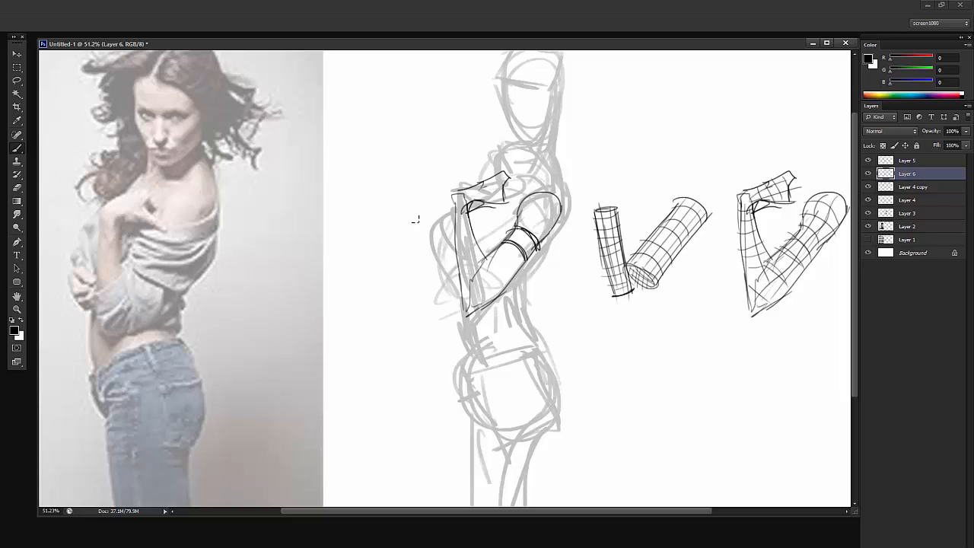
left_click_drag(639, 239, 679, 266)
key("ctrl+z")
Step: Adjust the brush size and shade the armband on the upper arm dark along its curve
right_click(493, 226)
left_click(510, 254)
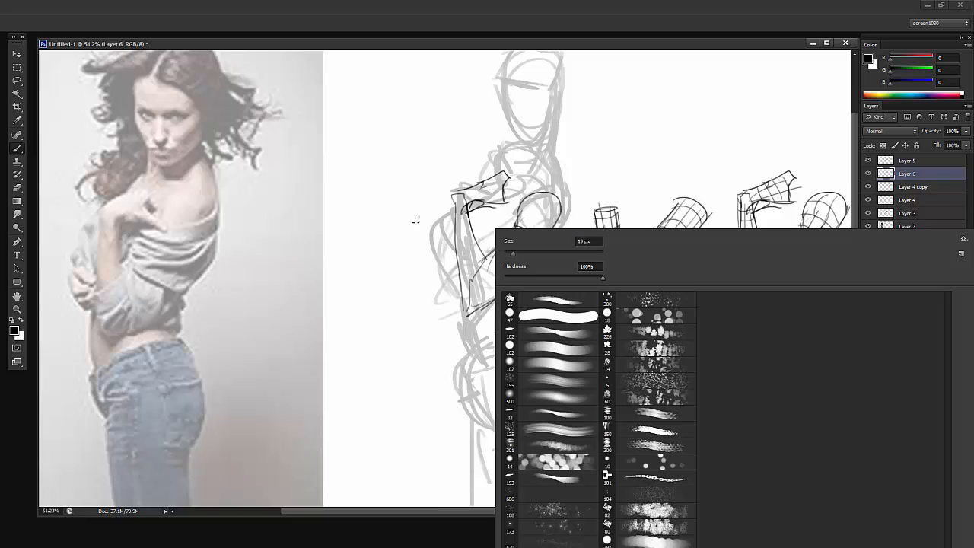
key("Return")
left_click_drag(509, 241, 519, 229)
mouse_move(514, 242)
left_mouse_down()
mouse_move(522, 230)
mouse_move(534, 239)
mouse_move(523, 232)
mouse_move(521, 240)
mouse_move(512, 218)
left_mouse_up()
Step: Paint a black band around the wrist with an adjusted brush size and erase the stray mark on the forearm cylinder
right_click(494, 194)
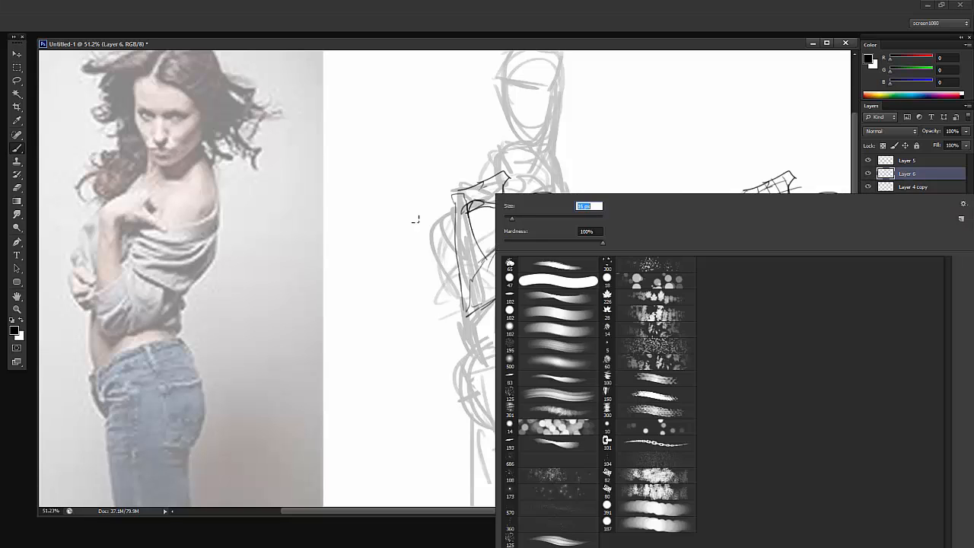
mouse_move(450, 222)
left_mouse_down()
mouse_move(470, 228)
mouse_move(454, 234)
mouse_move(472, 233)
left_mouse_up()
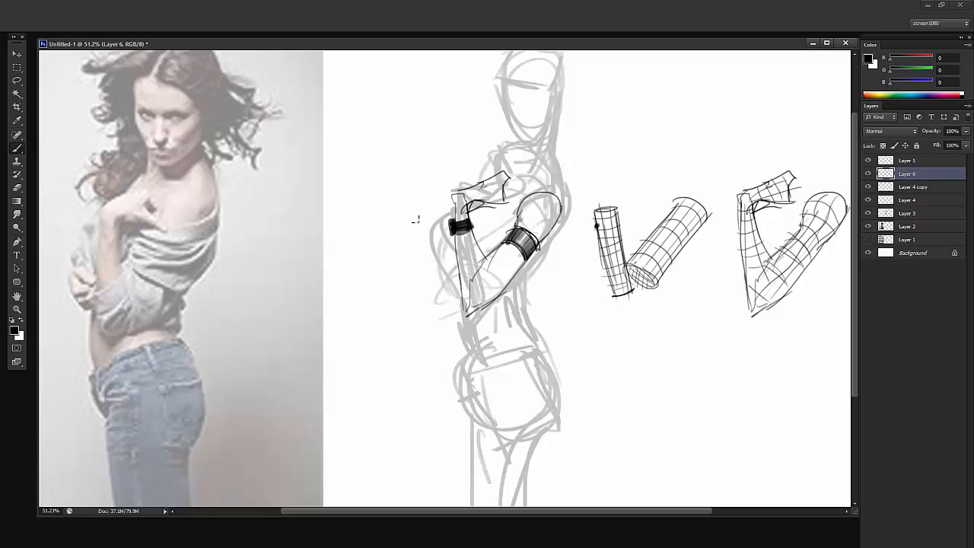
mouse_move(595, 223)
left_mouse_down()
mouse_move(627, 233)
mouse_move(533, 231)
mouse_move(567, 232)
left_mouse_up()
key("e")
key("z")
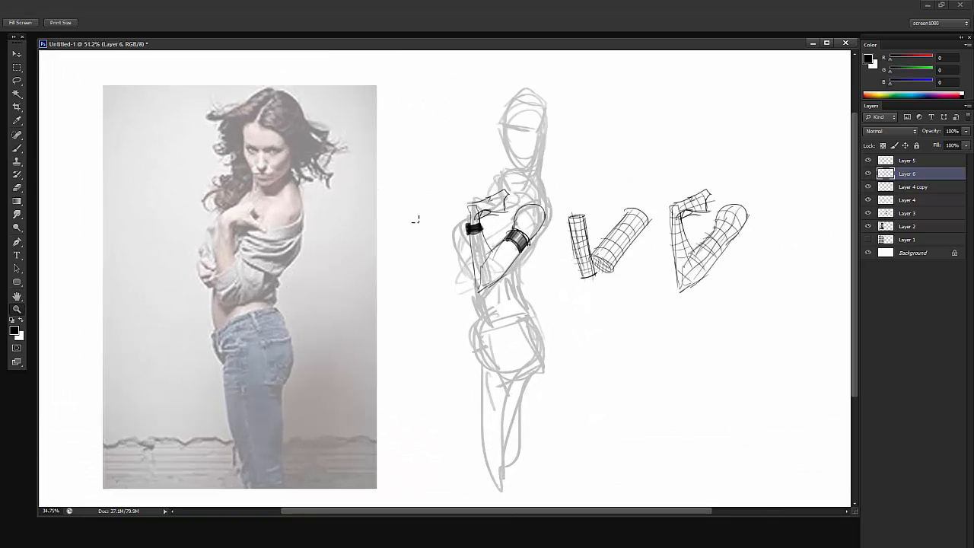
Step: Adjust the brush size and draw a curved sleeve band on the shoulder and the shoulder line up to the neck
left_click_drag(416, 220, 431, 220)
key("b")
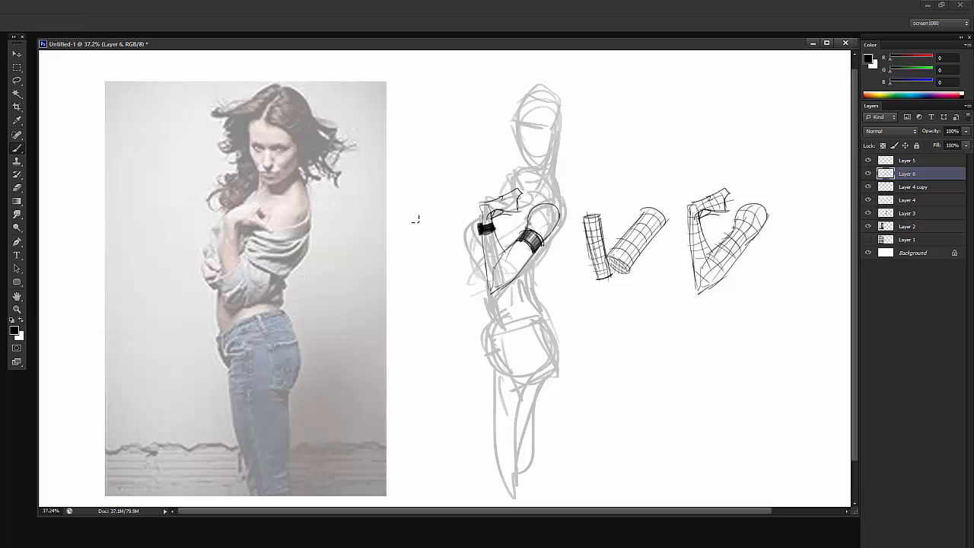
right_click(415, 220)
key("Return")
left_click_drag(530, 215, 561, 211)
mouse_move(553, 165)
left_mouse_down()
mouse_move(563, 212)
mouse_move(561, 197)
left_mouse_up()
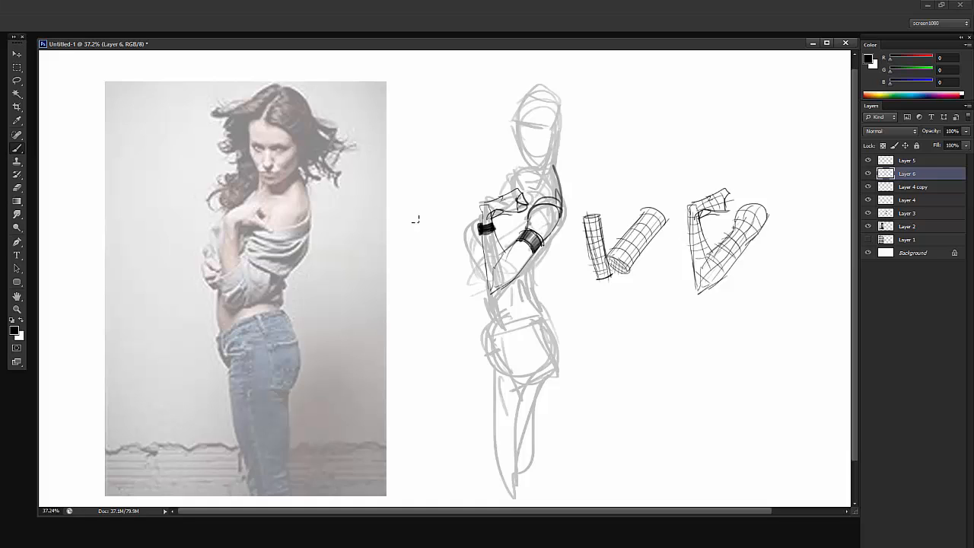
Step: Ink the wrist, forearm, elbow and inner arm outlines with darker lines, and undo the stray stroke beside the forearm
mouse_move(480, 212)
left_mouse_down()
mouse_move(484, 225)
mouse_move(494, 202)
left_mouse_up()
left_click_drag(482, 236, 488, 298)
left_click_drag(494, 231, 503, 255)
mouse_move(504, 255)
left_mouse_down()
mouse_move(493, 267)
mouse_move(515, 242)
mouse_move(494, 268)
mouse_move(502, 286)
mouse_move(534, 250)
mouse_move(522, 272)
left_mouse_up()
key("e")
key("b")
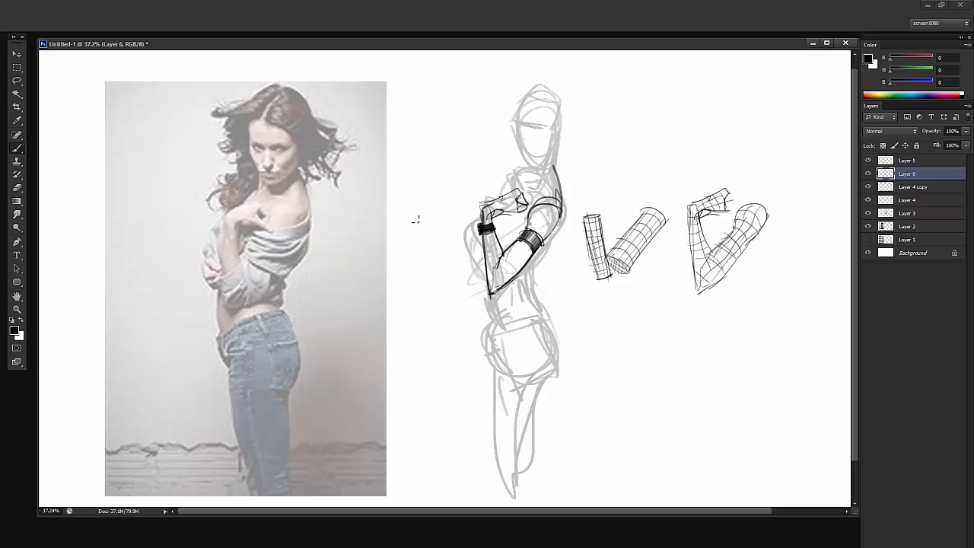
left_click_drag(472, 217, 483, 260)
key("ctrl+z")
Step: Ink the neck and shoulder lines and the oval outline of the head, and undo the slanted line across the face
mouse_move(496, 224)
left_mouse_down()
mouse_move(527, 214)
mouse_move(522, 169)
left_mouse_up()
mouse_move(528, 165)
left_mouse_down()
mouse_move(527, 180)
mouse_move(547, 179)
left_mouse_up()
key("ctrl+space")
left_click_drag(563, 135, 598, 135)
mouse_move(491, 123)
left_mouse_down()
mouse_move(508, 179)
mouse_move(525, 187)
left_mouse_up()
left_click_drag(493, 152, 527, 188)
left_click_drag(556, 127, 532, 190)
mouse_move(497, 165)
left_mouse_down()
mouse_move(492, 113)
mouse_move(541, 78)
mouse_move(557, 133)
left_mouse_up()
left_click_drag(488, 115, 539, 124)
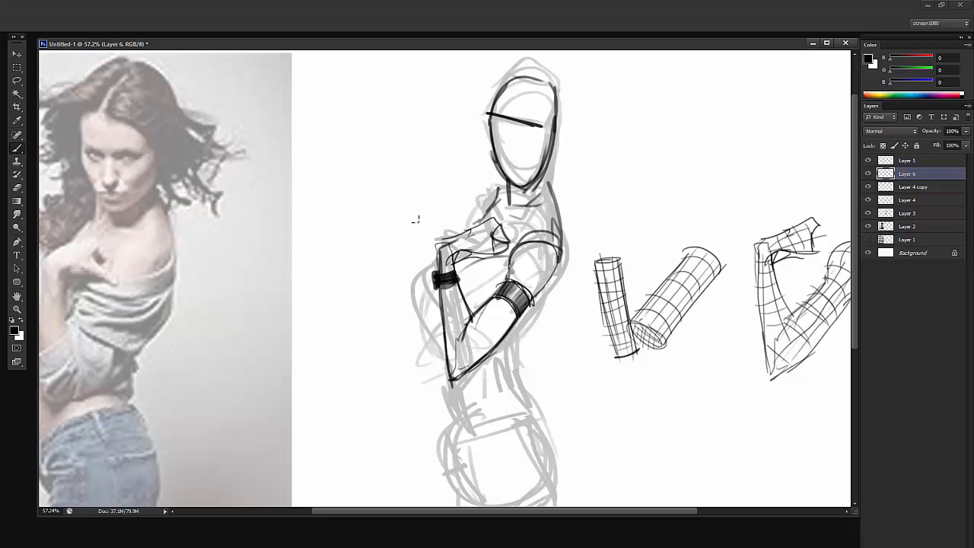
key("ctrl+z")
Step: Sketch a practice head oval beside the figure with a horizontal eye line, a chin mark and a trial vertical centre line
mouse_move(349, 156)
left_mouse_down()
mouse_move(420, 186)
mouse_move(379, 96)
mouse_move(341, 174)
mouse_move(411, 153)
mouse_move(357, 83)
left_mouse_up()
key("ctrl+z")
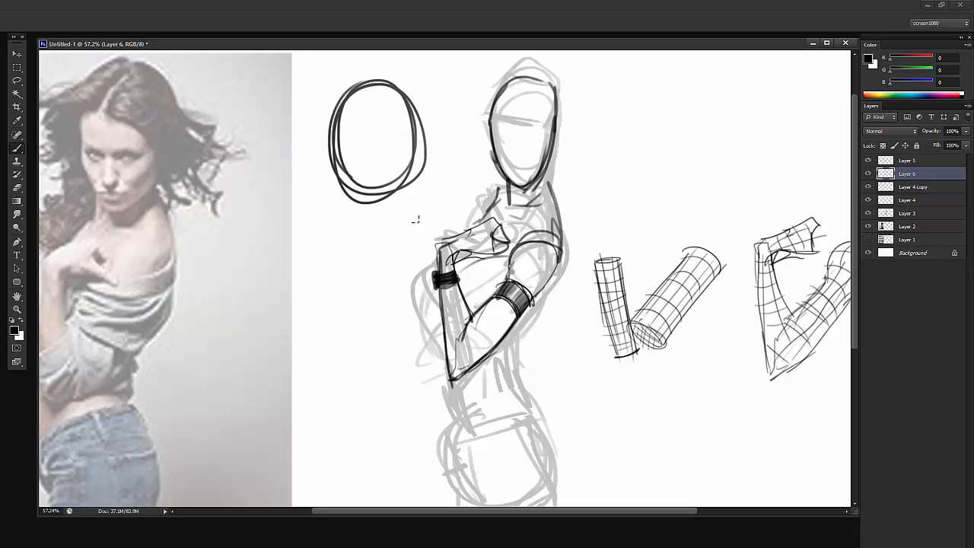
mouse_move(327, 145)
left_mouse_down()
mouse_move(338, 145)
mouse_move(317, 141)
left_mouse_up()
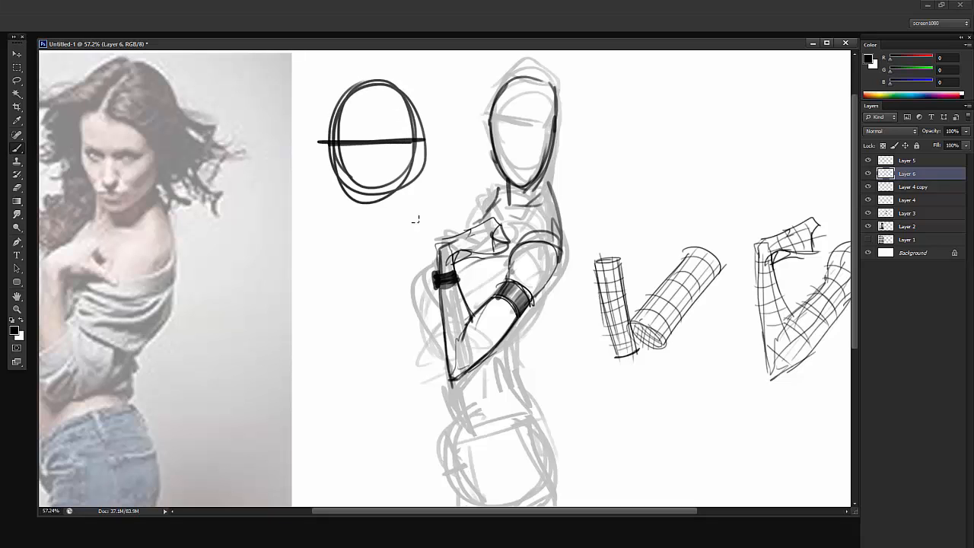
mouse_move(373, 204)
left_mouse_down()
mouse_move(397, 204)
mouse_move(362, 206)
left_mouse_up()
left_click_drag(376, 138, 375, 202)
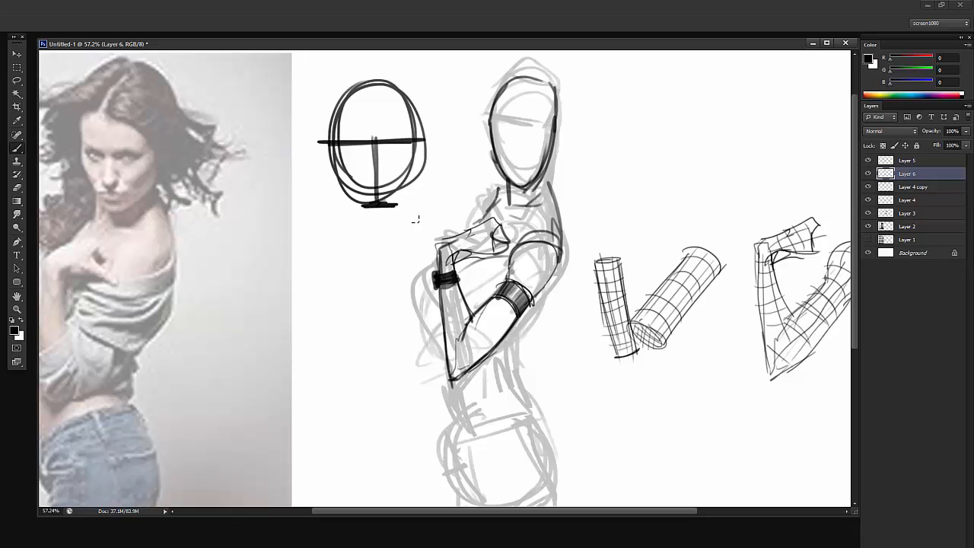
key("ctrl+z")
left_click_drag(378, 144, 378, 213)
key("ctrl+z")
Step: Add nose and mouth guide lines and rough facial features to the practice head oval
left_click_drag(331, 164, 430, 164)
left_click_drag(332, 181, 421, 180)
mouse_move(366, 165)
left_mouse_down()
mouse_move(378, 171)
mouse_move(373, 165)
mouse_move(406, 144)
left_mouse_up()
mouse_move(339, 144)
left_mouse_down()
mouse_move(364, 145)
mouse_move(370, 181)
mouse_move(396, 180)
mouse_move(385, 186)
left_mouse_up()
mouse_move(386, 199)
left_mouse_down()
mouse_move(397, 197)
mouse_move(385, 202)
left_mouse_up()
left_click_drag(420, 144, 413, 183)
left_click_drag(335, 147, 339, 172)
left_click_drag(334, 161, 358, 210)
mouse_move(361, 107)
left_mouse_down()
mouse_move(391, 107)
mouse_move(328, 139)
left_mouse_up()
mouse_move(381, 106)
left_mouse_down()
mouse_move(399, 106)
mouse_move(417, 136)
mouse_move(411, 187)
left_mouse_up()
Step: Erase the practice head drawn beside the figure
key("e")
mouse_move(403, 103)
left_mouse_down()
mouse_move(377, 204)
mouse_move(359, 186)
left_mouse_up()
left_click_drag(364, 84, 344, 207)
key("b")
Step: Add a new layer and try guide lines across and down the figure's face, undoing the unwanted strokes
key("ctrl+shift+alt+n")
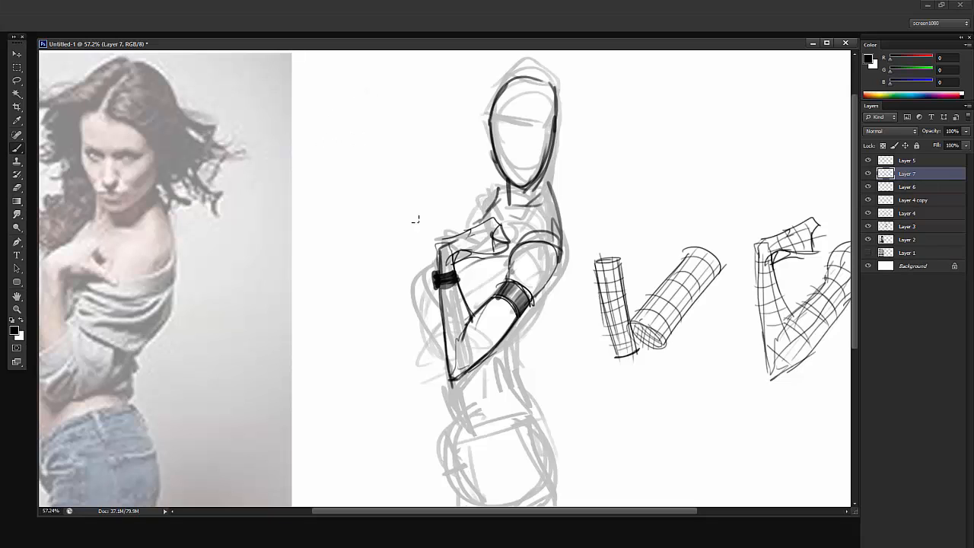
left_click_drag(462, 129, 575, 142)
mouse_move(496, 71)
left_mouse_down()
mouse_move(589, 95)
mouse_move(494, 194)
left_mouse_up()
key("ctrl+z")
key("ctrl+alt+z")
mouse_move(488, 118)
left_mouse_down()
mouse_move(535, 123)
mouse_move(518, 184)
left_mouse_up()
key("ctrl+alt+z")
key("ctrl+alt+z")
Step: Draw the hairline, dark eyes, nose and mouth on the figure's face, and undo the unwanted strokes
left_click_drag(490, 119, 481, 179)
mouse_move(452, 145)
left_mouse_down()
mouse_move(478, 147)
mouse_move(479, 180)
mouse_move(537, 149)
mouse_move(496, 145)
mouse_move(535, 151)
mouse_move(506, 159)
mouse_move(533, 163)
left_mouse_up()
key("e")
key("b")
key("ctrl+z")
mouse_move(502, 167)
left_mouse_down()
mouse_move(520, 170)
mouse_move(515, 161)
mouse_move(523, 175)
left_mouse_up()
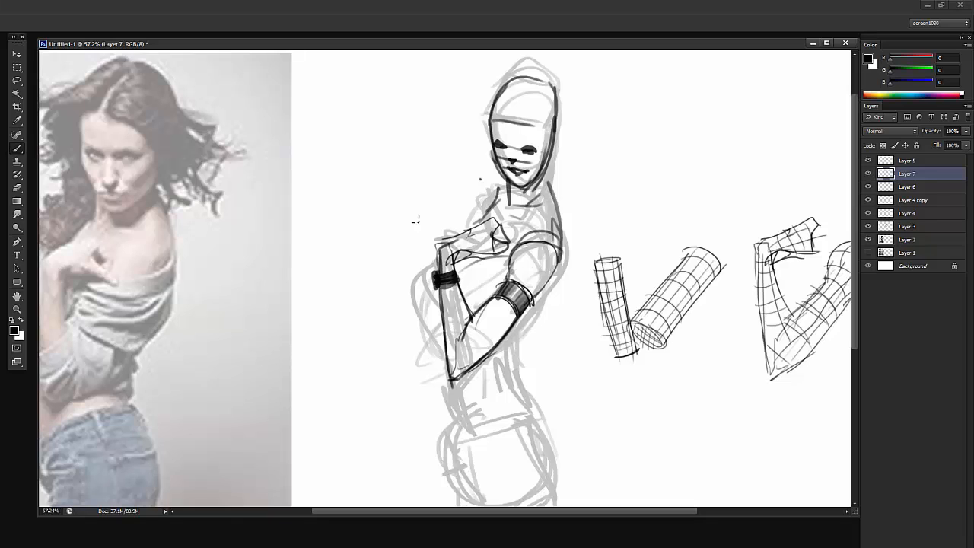
mouse_move(522, 147)
left_mouse_down()
mouse_move(539, 143)
mouse_move(503, 143)
mouse_move(543, 138)
mouse_move(547, 159)
mouse_move(582, 143)
left_mouse_up()
key("ctrl+z")
key("ctrl+z")
Step: Adjust the eraser size and clean the guide lines around the nose and mouth
key("e")
right_click(557, 146)
left_click(518, 171)
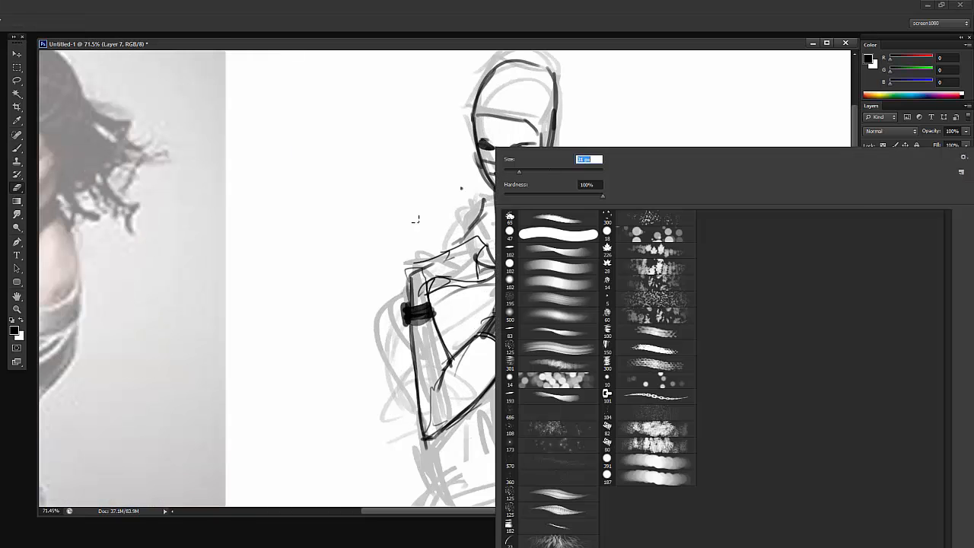
key("Return")
left_click_drag(504, 165, 529, 168)
mouse_move(490, 162)
left_mouse_down()
mouse_move(506, 150)
mouse_move(503, 168)
mouse_move(523, 155)
left_mouse_up()
Step: Draw the ear on the side of the head and the line behind the neck on a new layer with default colours
key("b")
key("ctrl+alt+shift+n")
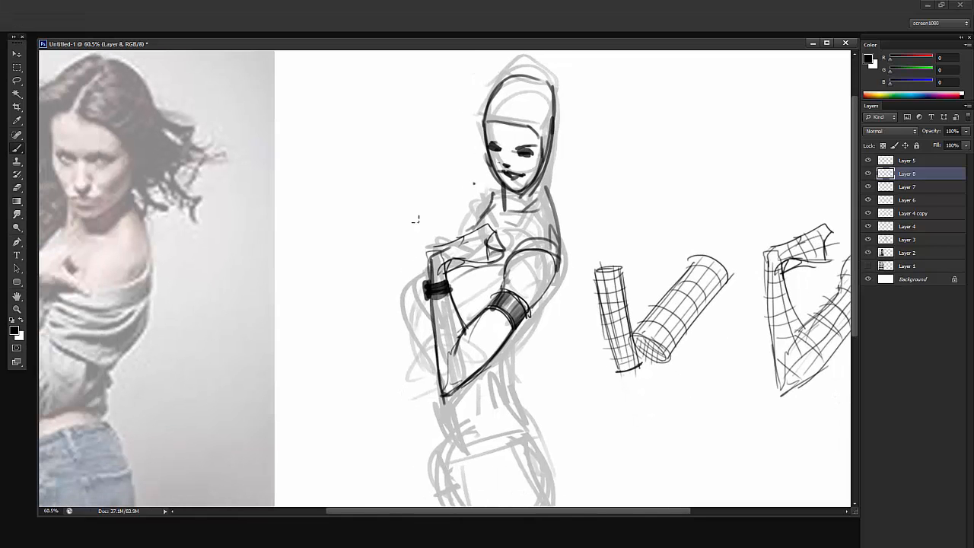
left_click_drag(911, 58, 934, 58)
mouse_move(500, 148)
left_mouse_down()
mouse_move(540, 152)
mouse_move(516, 166)
mouse_move(551, 161)
mouse_move(508, 151)
mouse_move(567, 149)
mouse_move(546, 148)
left_mouse_up()
key("d")
key("e")
key("b")
left_click_drag(526, 95, 509, 145)
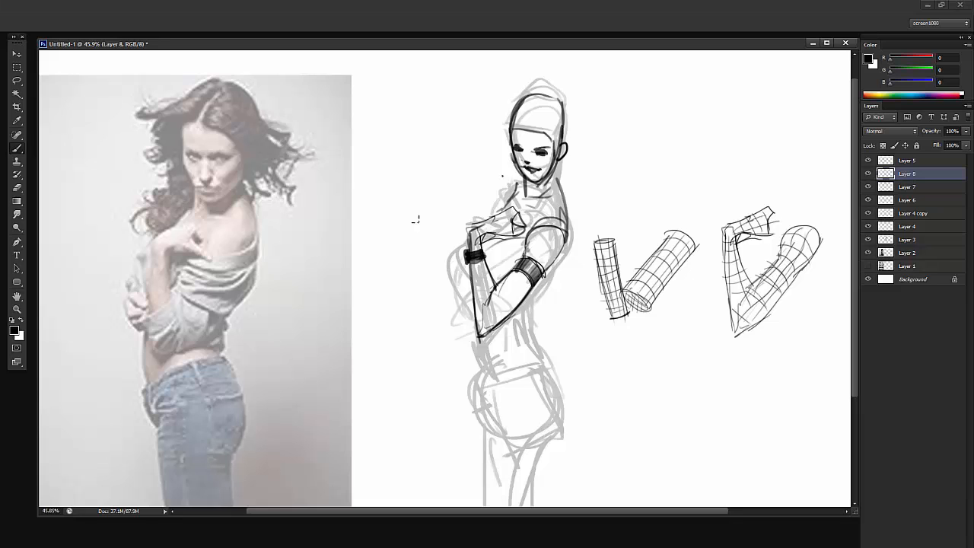
mouse_move(506, 200)
left_mouse_down()
mouse_move(518, 174)
mouse_move(467, 162)
left_mouse_up()
key("z")
key("b")
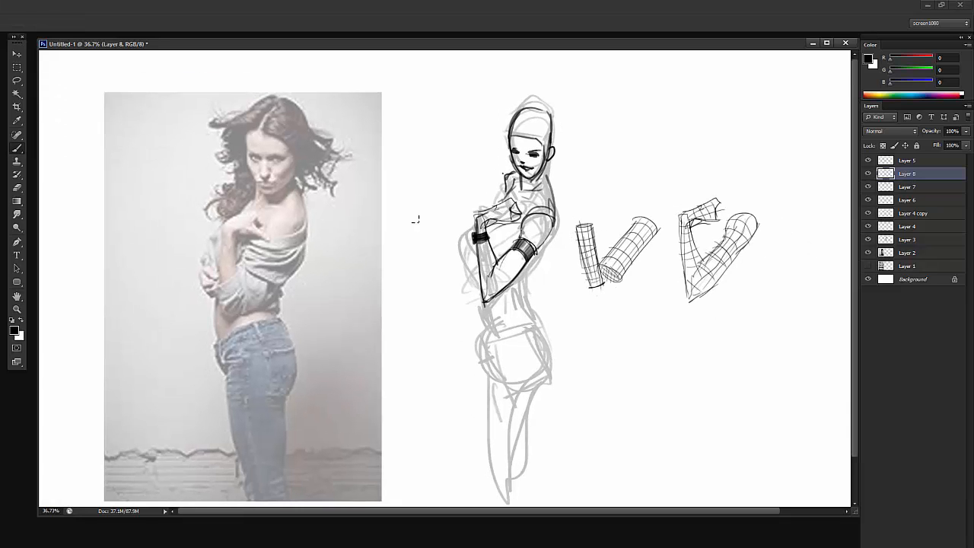
Step: Ink the front and back contours of the torso and double curved lines across the waist, undoing the stray strokes
left_click_drag(474, 244, 477, 315)
key("ctrl+z")
left_click_drag(476, 269, 487, 331)
mouse_move(527, 268)
left_mouse_down()
mouse_move(529, 309)
mouse_move(484, 321)
mouse_move(485, 332)
mouse_move(526, 306)
left_mouse_up()
key("e")
key("b")
key("ctrl+z")
left_click_drag(483, 329, 527, 307)
key("ctrl+z")
mouse_move(484, 330)
left_mouse_down()
mouse_move(525, 313)
mouse_move(517, 282)
mouse_move(557, 282)
mouse_move(477, 284)
left_mouse_up()
key("ctrl+z")
Step: Merge the face and body line layers, and move the merged lines off the rough sketch for comparison, undoing the move
key("ctrl+e")
key("ctrl+z")
key("ctrl+e")
left_click_drag(544, 271, 472, 286)
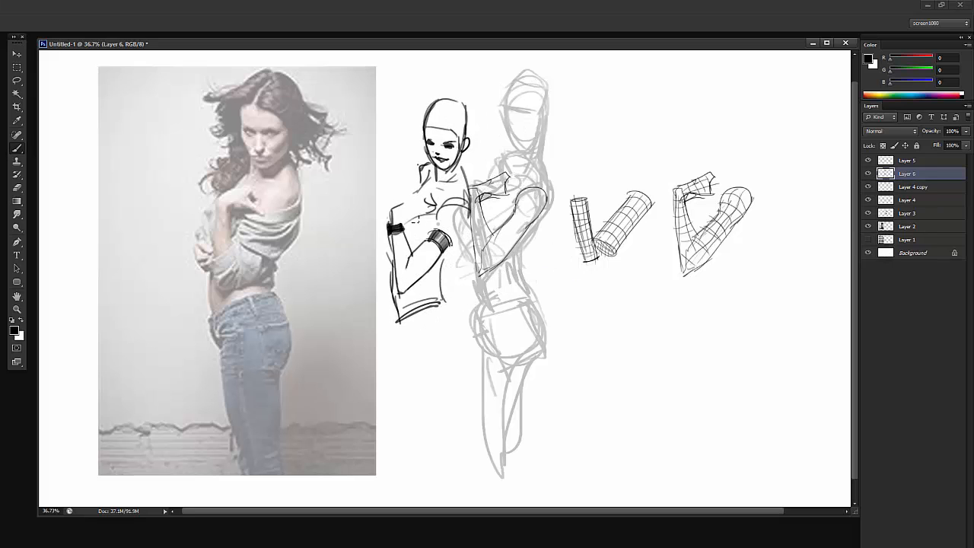
key("ctrl+z")
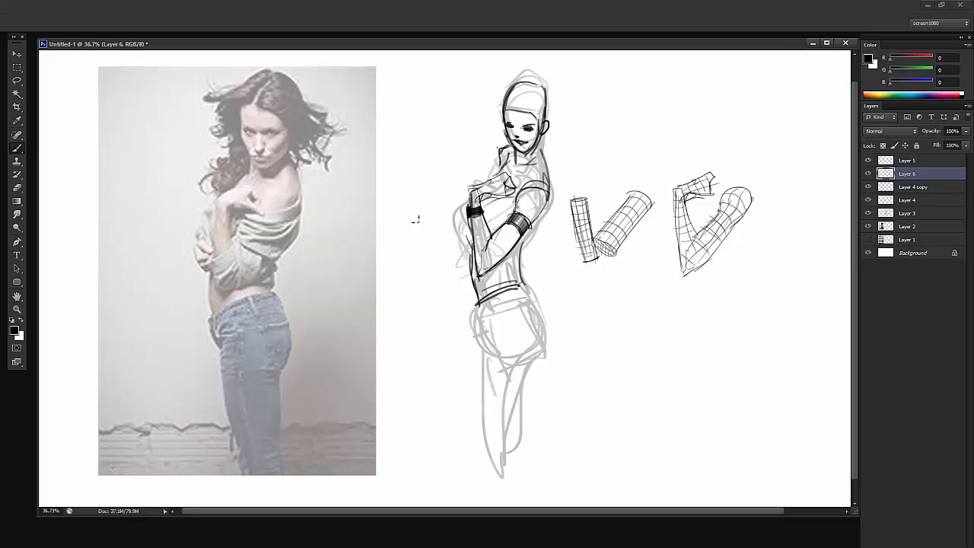
Step: Draw contour lines along both sides of the jeans in the photo, and undo them
mouse_move(183, 309)
left_mouse_down()
mouse_move(204, 347)
mouse_move(228, 474)
left_mouse_up()
mouse_move(290, 285)
left_mouse_down()
mouse_move(285, 426)
mouse_move(297, 470)
left_mouse_up()
key("ctrl+z")
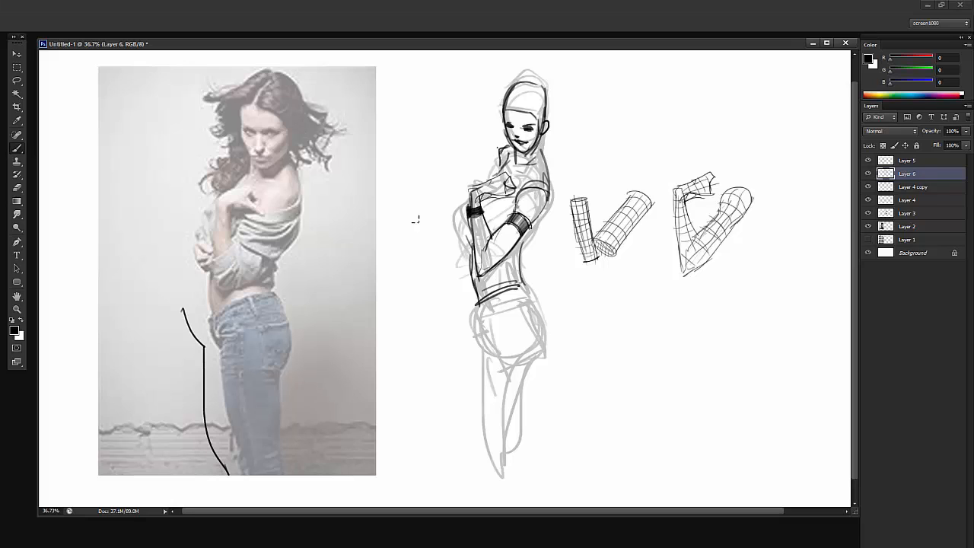
key("ctrl+z")
Step: Ink the front hip line and the front and back outlines of the legs
left_click_drag(471, 299, 486, 349)
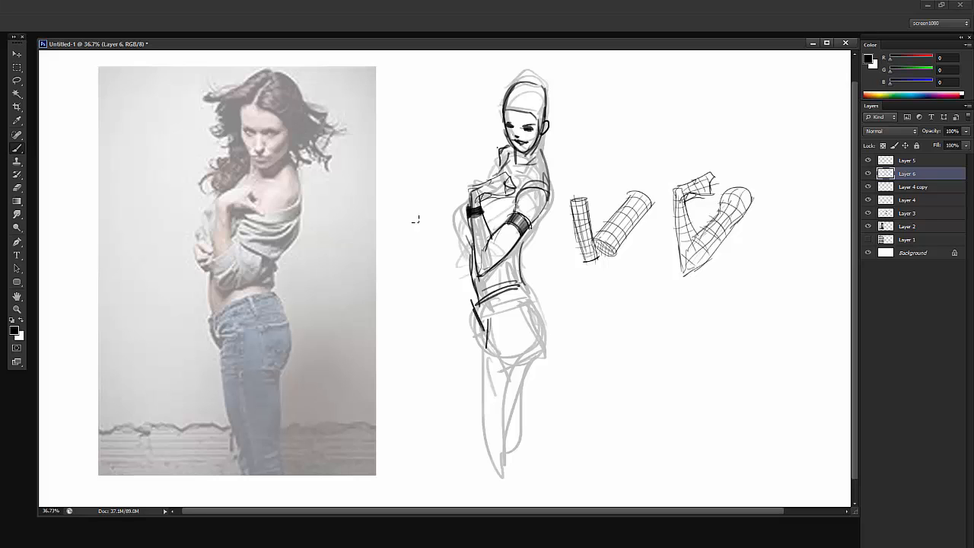
mouse_move(488, 315)
left_mouse_down()
mouse_move(482, 446)
mouse_move(499, 462)
mouse_move(531, 363)
mouse_move(509, 459)
mouse_move(531, 363)
left_mouse_up()
key("e")
key("b")
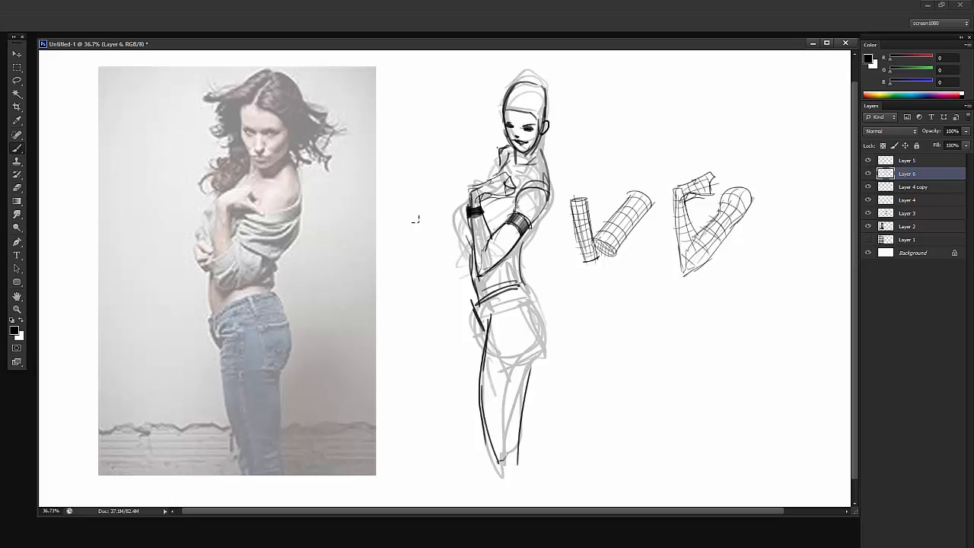
Step: Try horizontal contour lines across the hips and thighs, and undo them
mouse_move(485, 324)
left_mouse_down()
mouse_move(545, 331)
mouse_move(507, 343)
mouse_move(548, 352)
left_mouse_up()
left_click_drag(478, 362, 534, 375)
mouse_move(473, 380)
left_mouse_down()
mouse_move(531, 371)
mouse_move(527, 408)
left_mouse_up()
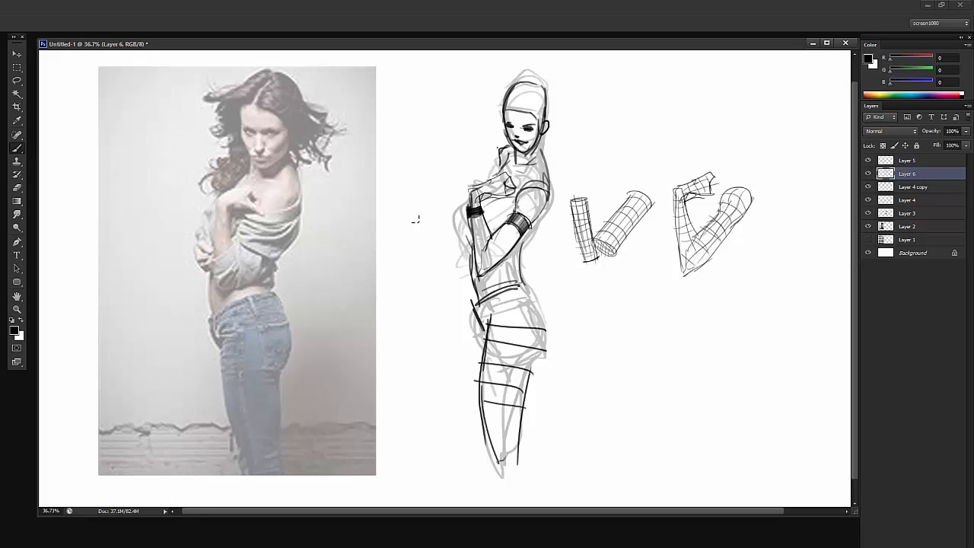
key("ctrl+alt+z")
key("ctrl+alt+z")
key("ctrl+alt+z")
key("ctrl+alt+z")
key("ctrl+alt+z")
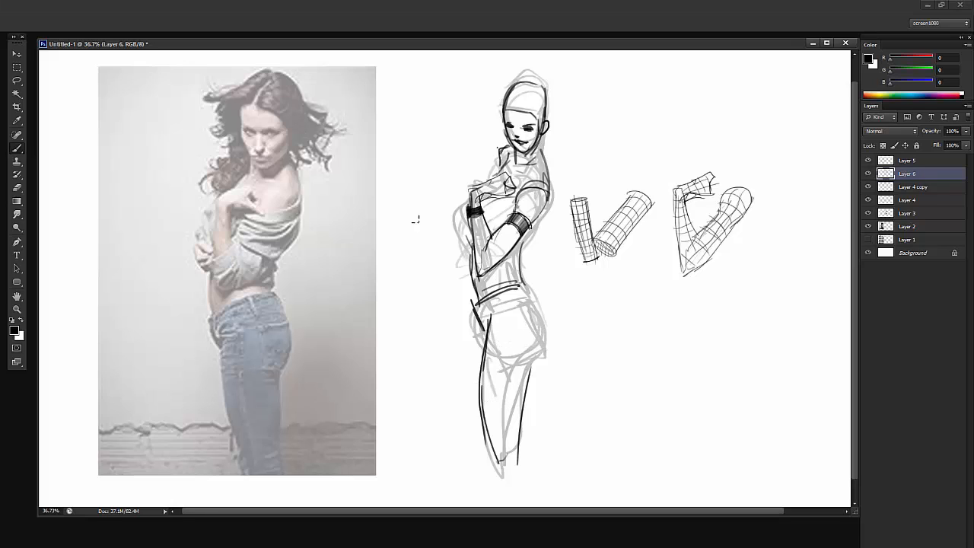
Step: Draw the curve of the lower back and buttock down to the thigh, correcting it with the eraser
mouse_move(528, 291)
left_mouse_down()
mouse_move(543, 331)
mouse_move(536, 362)
left_mouse_up()
key("e")
left_click_drag(544, 321, 540, 355)
key("b")
left_click_drag(530, 293, 531, 364)
Step: Merge all sketch and line layers above the photo into one layer and nudge the merged drawing towards the photo
key("alt+bracketright")
key("shift+alt+bracketleft")
key("shift+alt+bracketleft")
key("shift+alt+bracketleft")
key("shift+alt+bracketleft")
key("ctrl+e")
key("ctrl+shift+Left")
key("ctrl+shift+Left")
key("ctrl+shift+Left")
key("ctrl+shift+Left")
key("ctrl+shift+Left")
key("ctrl+shift+Left")
key("ctrl+shift+Left")
key("ctrl+shift+Left")
key("ctrl+shift+Left")
key("ctrl+shift+Left")
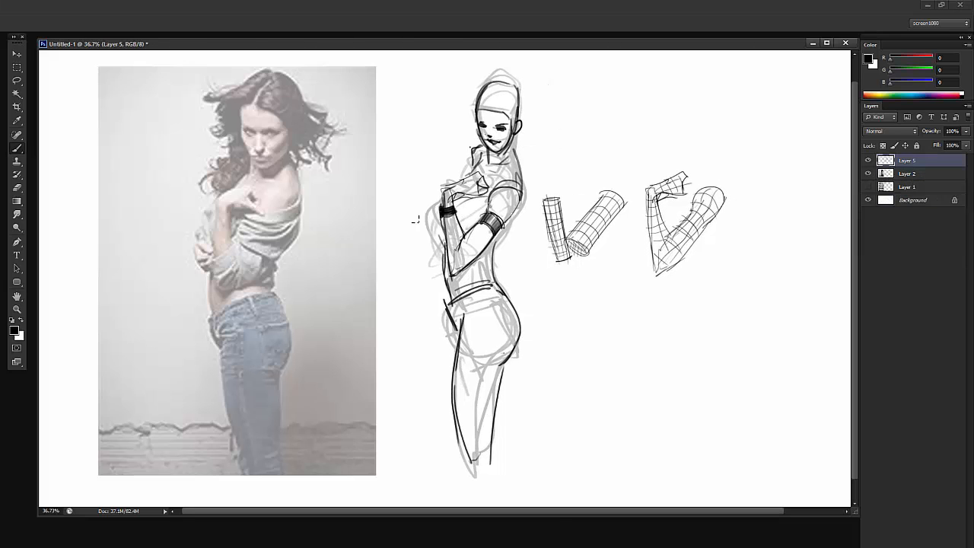
Step: Select the head and neck with a rectangular marquee and separate them onto their own layer
key("m")
left_click_drag(544, 66, 451, 170)
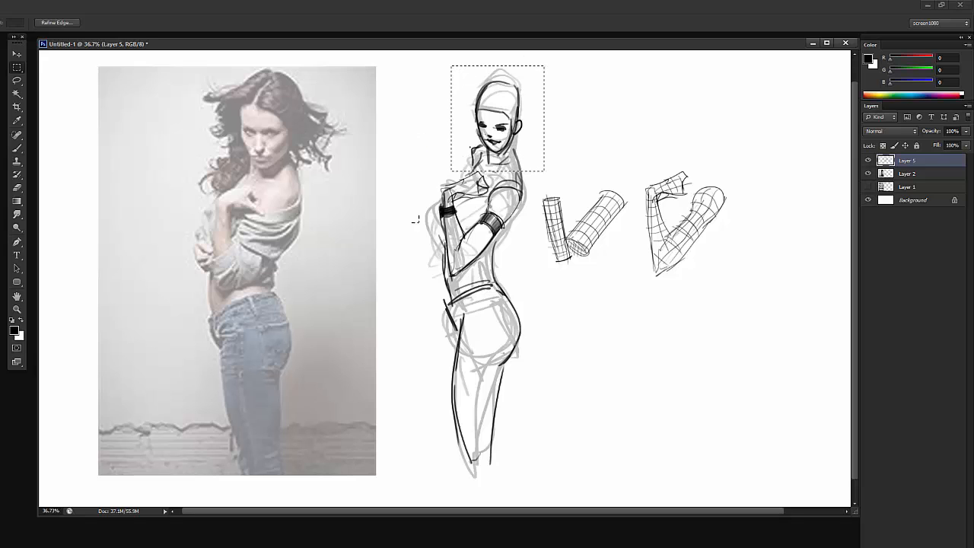
right_click(555, 146)
left_click(563, 240)
Step: Reposition and transform the separated head on the neck, and merge it back into the drawing layer
left_click_drag(545, 188, 516, 164)
key("ctrl+t")
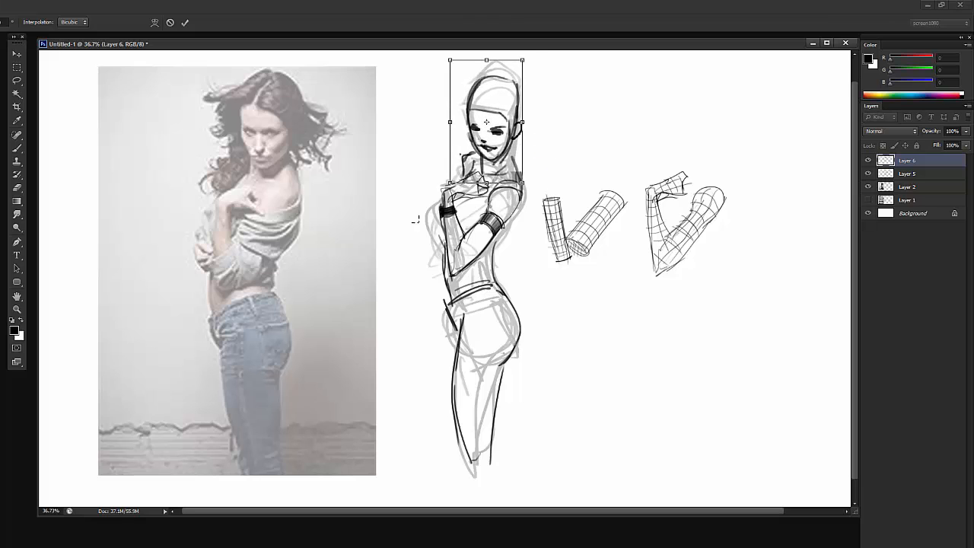
left_click_drag(522, 60, 519, 63)
key("Return")
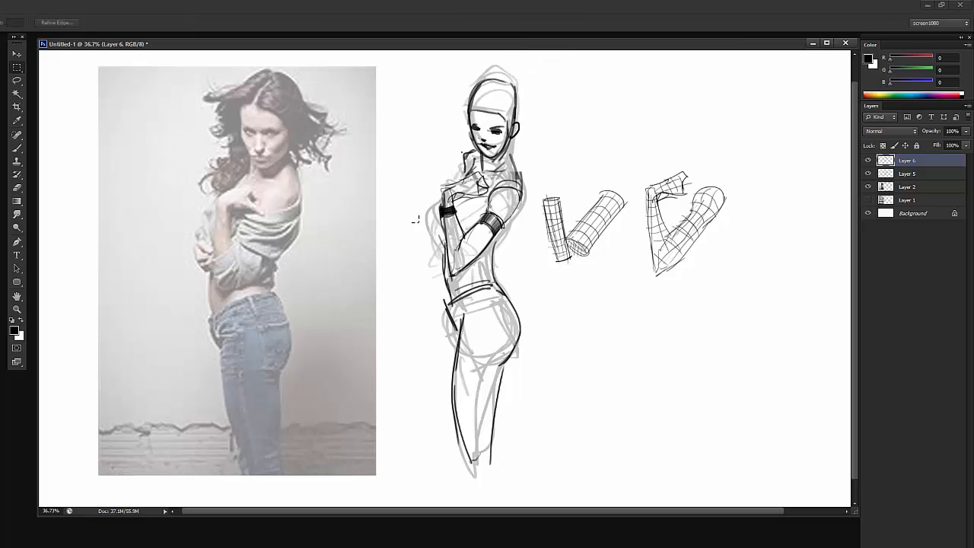
left_click_drag(505, 113, 506, 110)
key("ctrl+e")
Step: Erase the rough lines at the front of the hip and redraw the waistband corner more clearly
key("z")
mouse_move(417, 219)
left_mouse_down()
mouse_move(381, 220)
mouse_move(416, 220)
mouse_move(434, 250)
mouse_move(437, 220)
mouse_move(439, 257)
left_mouse_up()
key("e")
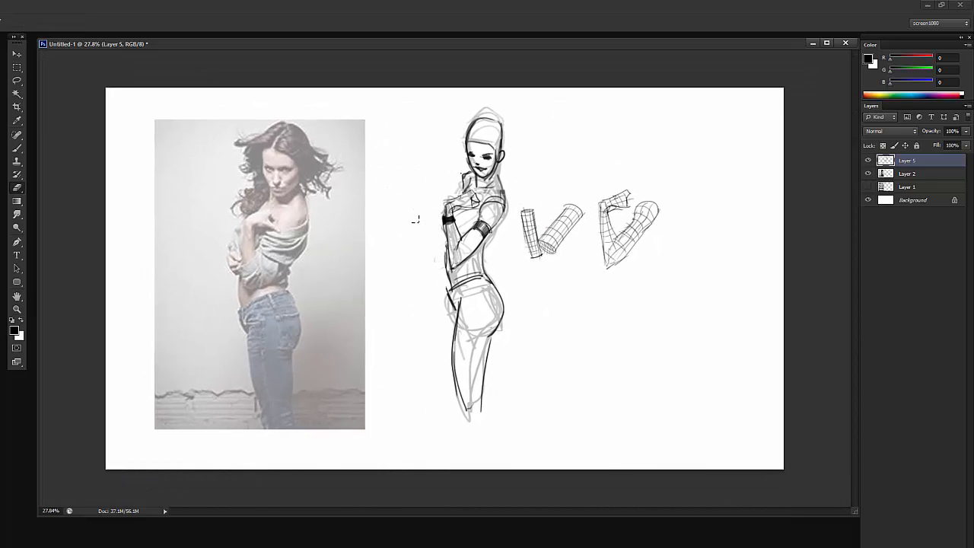
left_click_drag(446, 295, 452, 321)
key("b")
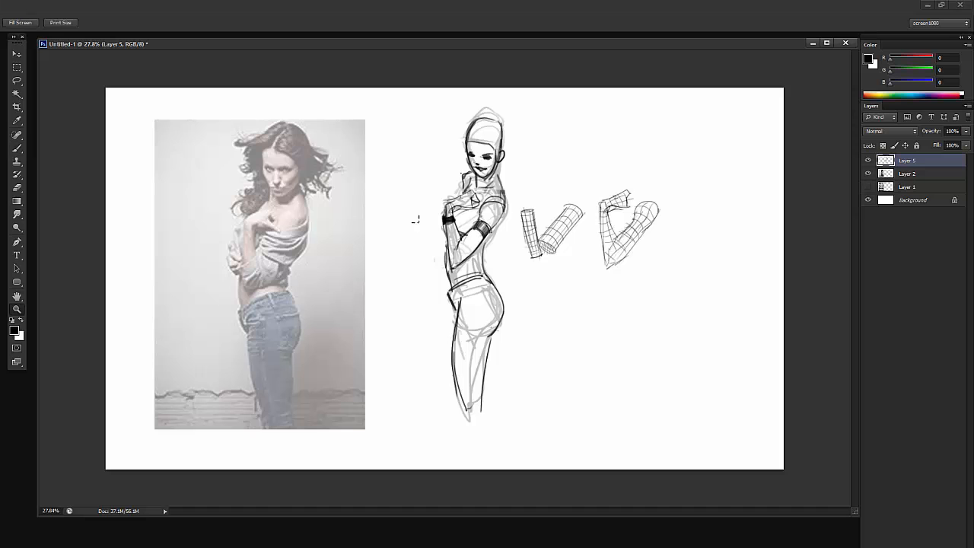
mouse_move(452, 204)
left_mouse_down()
mouse_move(479, 204)
mouse_move(458, 221)
mouse_move(481, 209)
mouse_move(470, 187)
left_mouse_up()
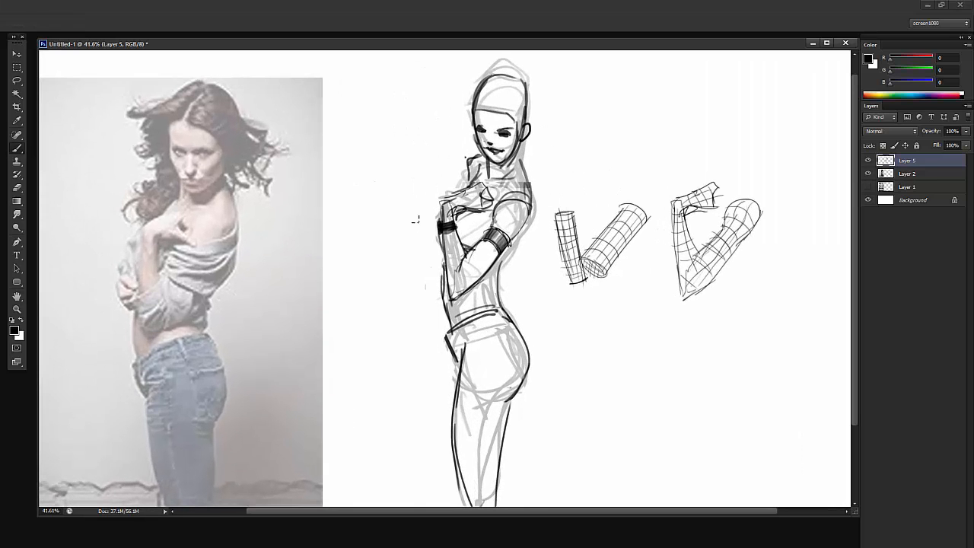
mouse_move(485, 76)
left_mouse_down()
mouse_move(473, 99)
mouse_move(444, 97)
mouse_move(490, 105)
mouse_move(506, 123)
left_mouse_up()
key("ctrl+z")
key("ctrl+z")
Step: Move the whole drawing closer to the photo and hide the photo layer
key("z")
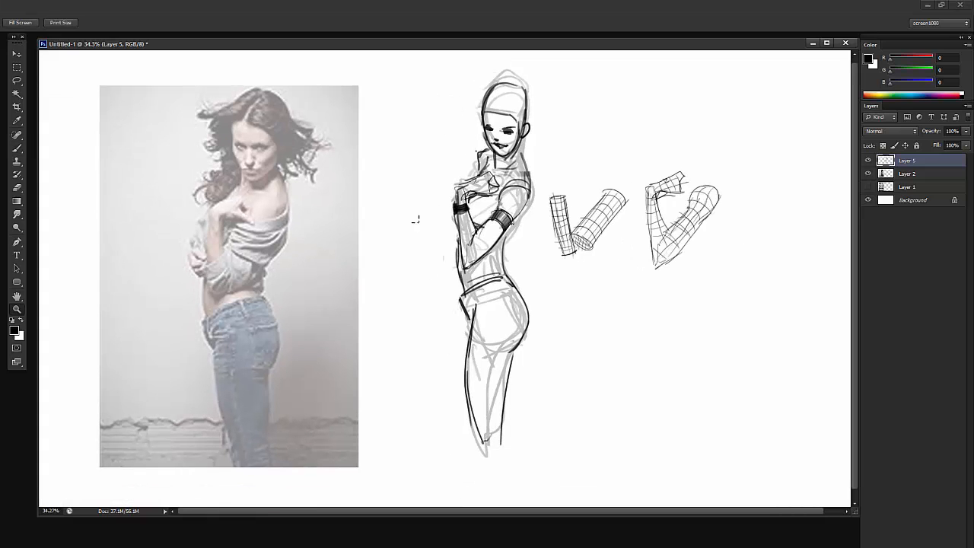
left_click_drag(554, 180, 495, 196)
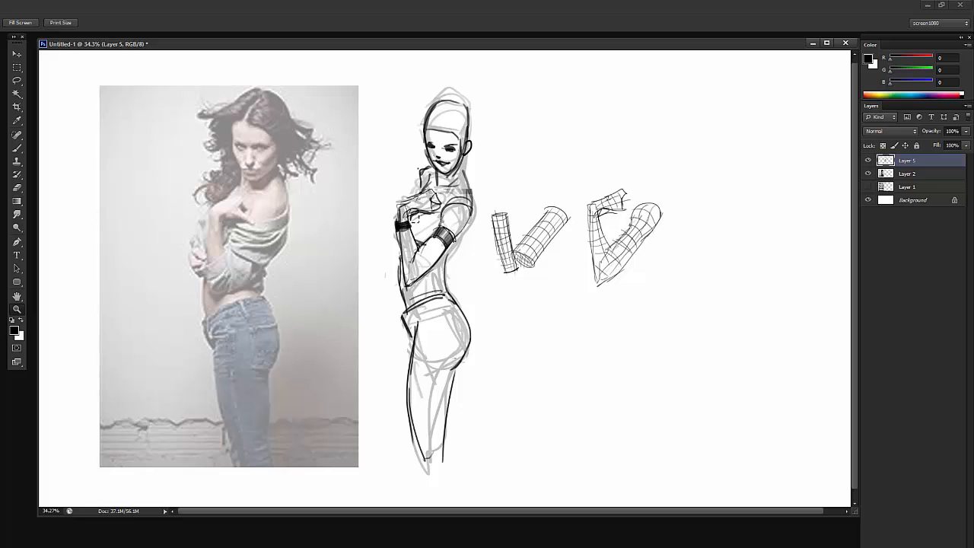
left_click_drag(415, 219, 388, 219)
left_click(867, 174)
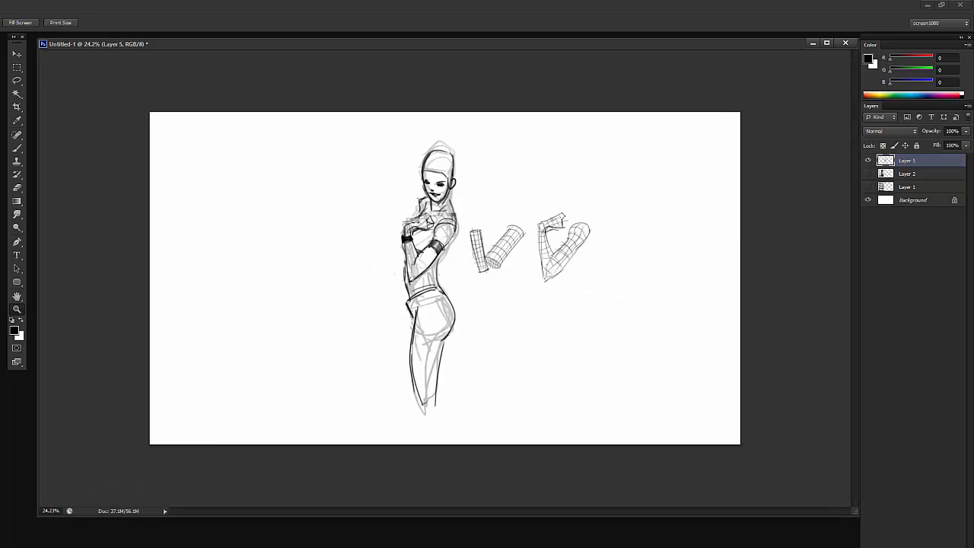
Step: Scale the finished figure and arm sketches down to about 51% and place them in the canvas's upper-right corner
key("b")
mouse_move(481, 242)
left_mouse_down()
mouse_move(693, 218)
mouse_move(737, 226)
mouse_move(613, 227)
left_mouse_up()
key("ctrl+t")
left_click_drag(527, 392, 624, 258)
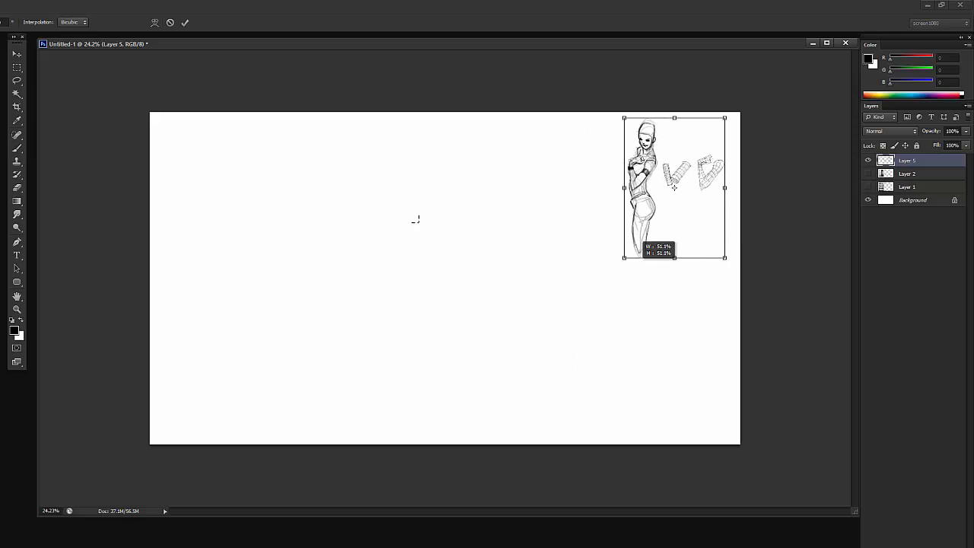
key("Return")
Step: Show the pose sheet on Layer 1 and copy the third-row photo with both hands in the hair onto its own layer
left_click(867, 187)
left_click(913, 187)
key("z")
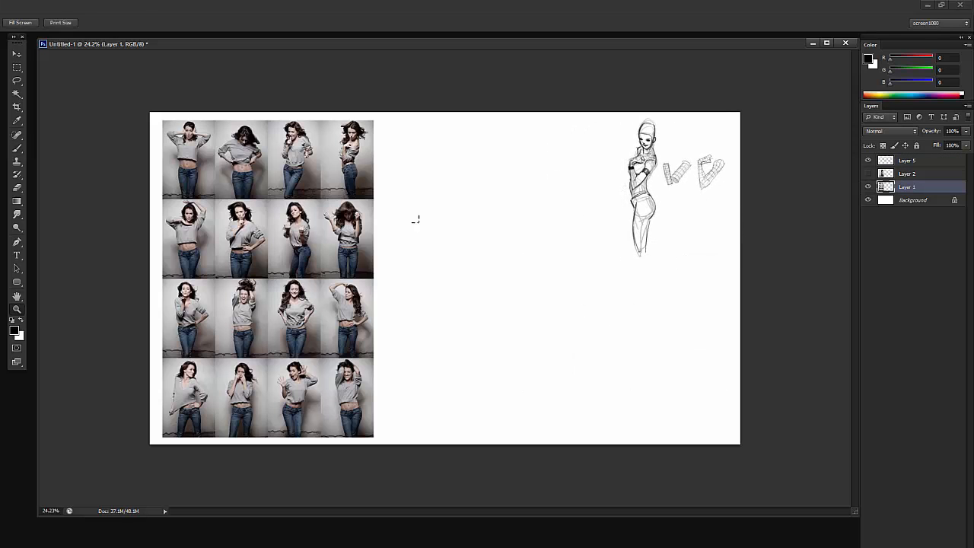
left_click(417, 219)
scroll(417, 219, "down", 3)
scroll(417, 219, "down", 1)
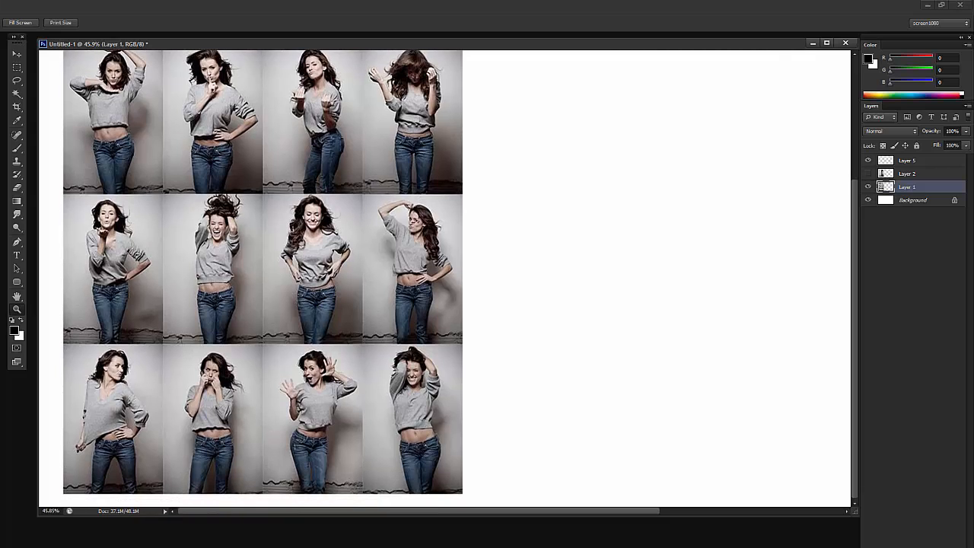
key("m")
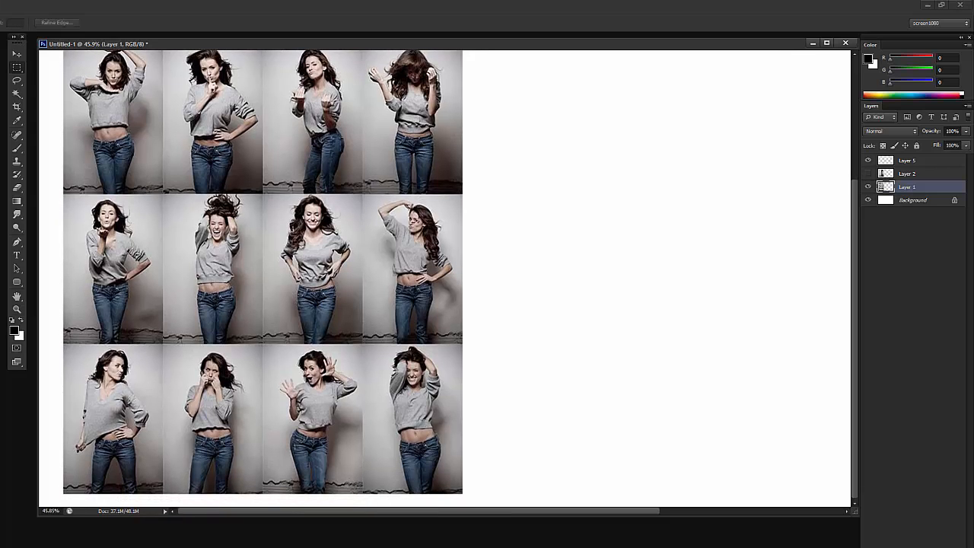
left_click_drag(261, 194, 169, 341)
key("ctrl+j")
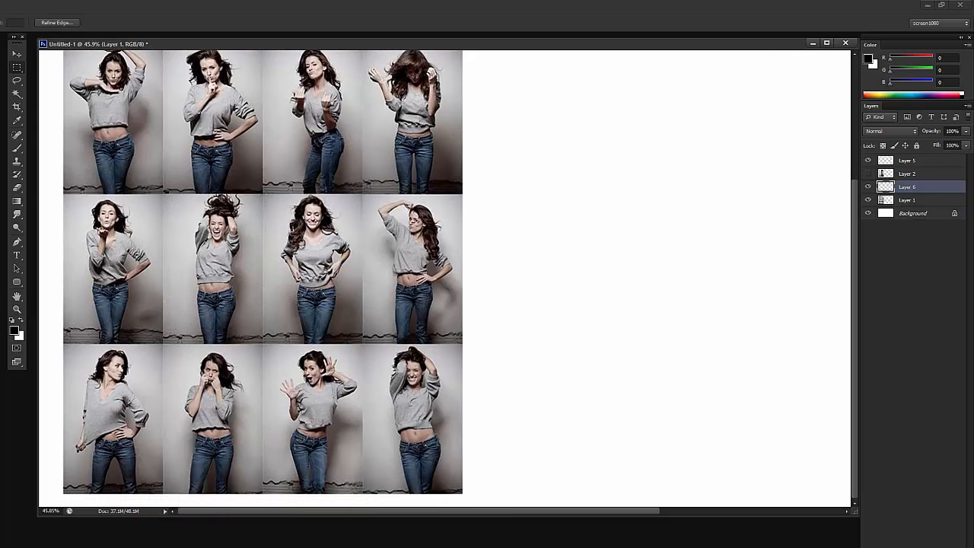
Step: Hide the pose sheet and enlarge the copied photo to nearly full canvas height on the canvas's left side
left_click_drag(217, 243, 527, 189)
left_click(869, 199)
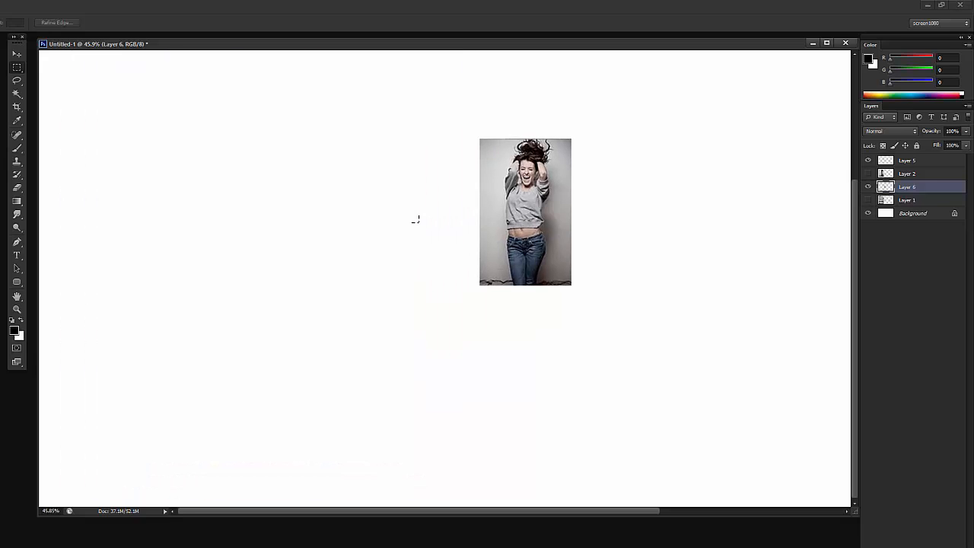
key("z")
left_click_drag(416, 219, 375, 219)
left_click_drag(414, 255, 341, 61)
key("ctrl+t")
key("Return")
left_click_drag(415, 219, 393, 233)
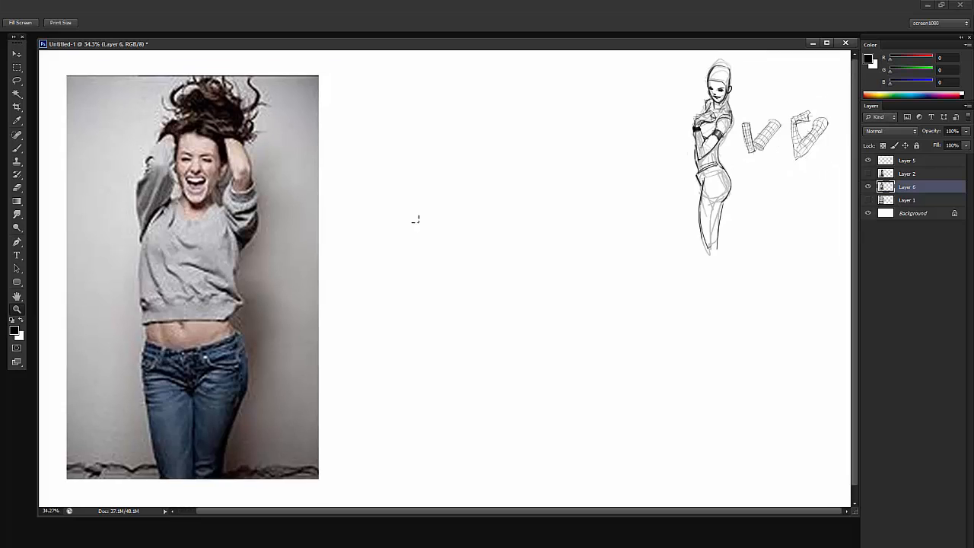
Step: Add a new drawing layer above the photo and fade the photo layer to about 52% opacity
key("ctrl+shift+alt+n")
key("b")
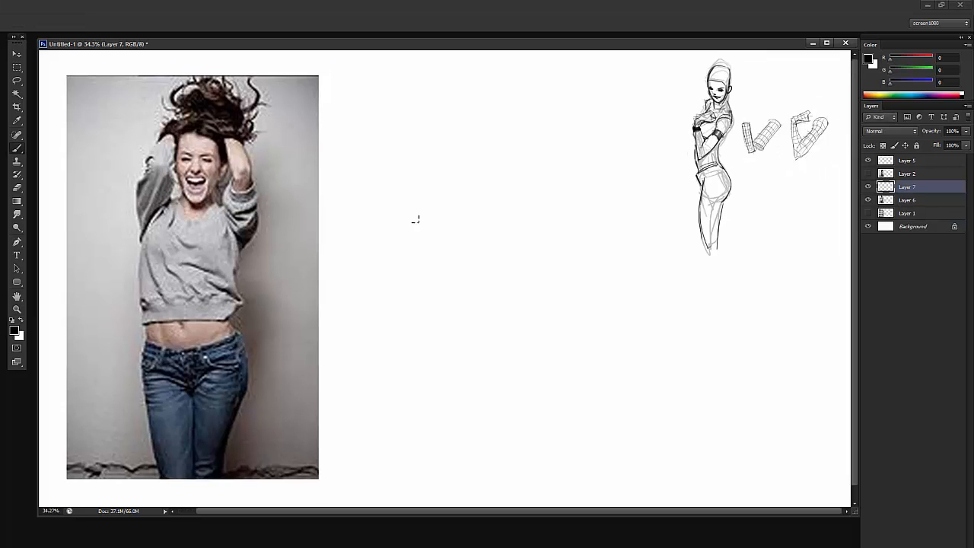
key("alt+bracketleft")
key("8")
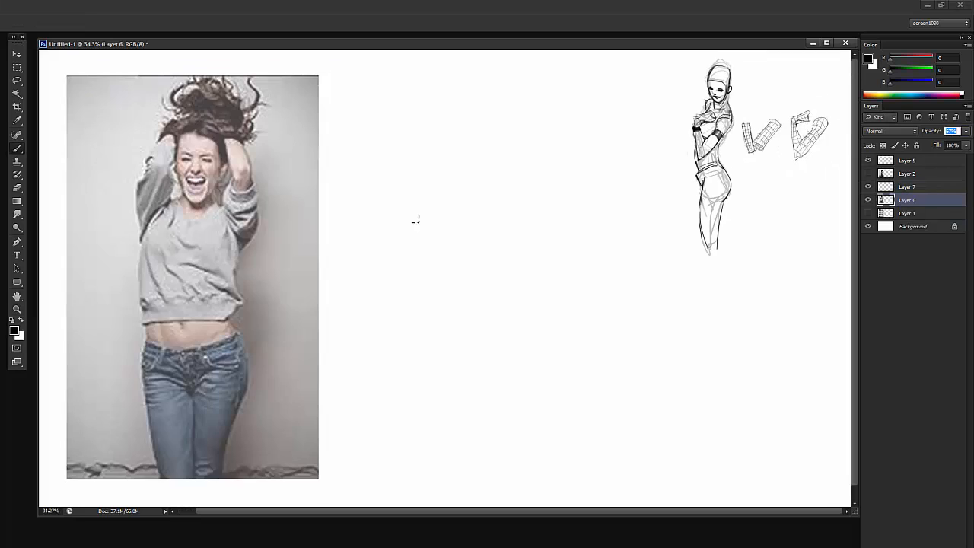
key("7")
key("6")
key("alt+bracketright")
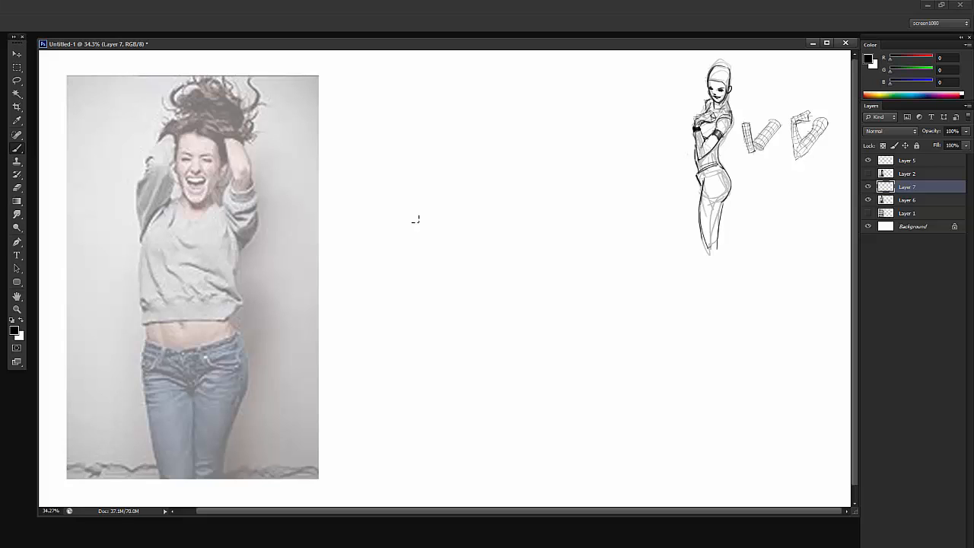
Step: Draw a tilted box for the pelvis over the hips of the jeans in the photo
mouse_move(147, 341)
left_mouse_down()
mouse_move(160, 394)
mouse_move(235, 331)
mouse_move(235, 378)
left_mouse_up()
mouse_move(242, 374)
left_mouse_down()
mouse_move(158, 394)
mouse_move(235, 380)
left_mouse_up()
left_click_drag(239, 382, 157, 392)
left_click_drag(230, 337, 235, 380)
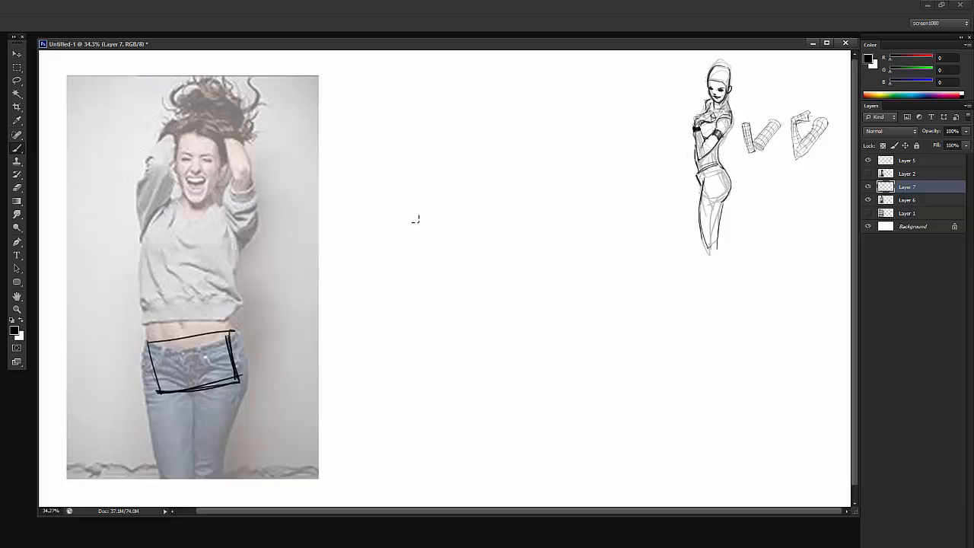
Step: Draw a tapered box for the ribcage over the sweater, with a narrow underside plane and reinforced side edges
mouse_move(166, 210)
left_mouse_down()
mouse_move(149, 262)
mouse_move(225, 264)
left_mouse_up()
left_click_drag(229, 212, 224, 272)
left_click_drag(165, 209, 230, 213)
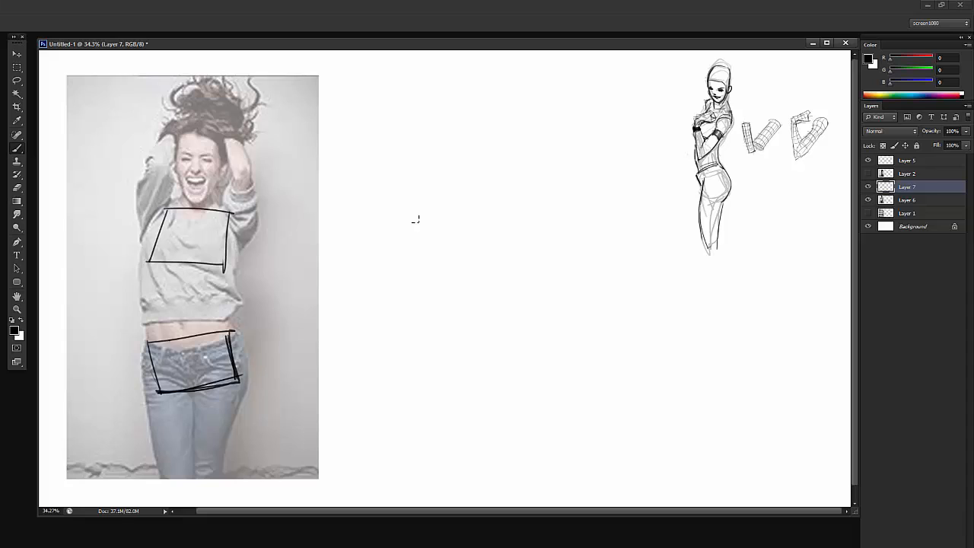
mouse_move(148, 262)
left_mouse_down()
mouse_move(159, 285)
mouse_move(216, 289)
left_mouse_up()
key("ctrl+z")
left_click_drag(159, 280, 210, 282)
left_click_drag(220, 265, 218, 291)
left_click_drag(163, 208, 147, 266)
left_click_drag(164, 209, 229, 214)
left_click_drag(229, 226, 218, 280)
Step: Draw the spine line connecting the ribcage box to the pelvis box
mouse_move(222, 239)
left_mouse_down()
mouse_move(220, 290)
mouse_move(193, 330)
left_mouse_up()
key("m")
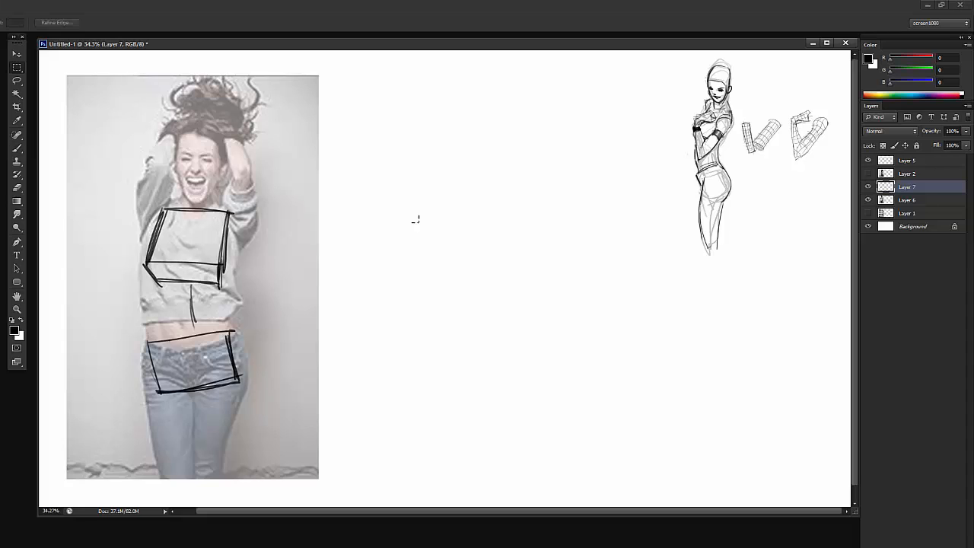
mouse_move(181, 271)
left_mouse_down()
mouse_move(190, 285)
mouse_move(201, 280)
mouse_move(189, 288)
mouse_move(189, 340)
left_mouse_up()
key("ctrl+d")
key("b")
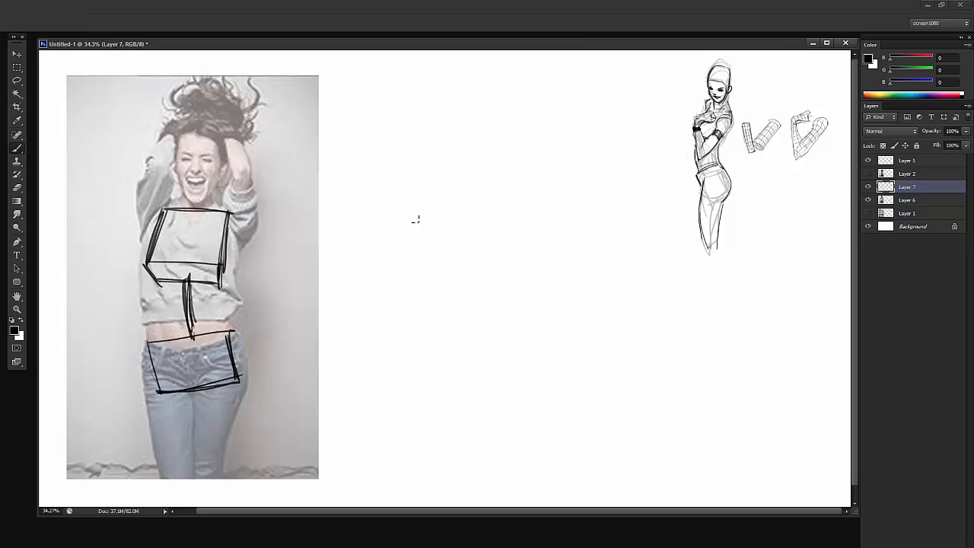
Step: Box in the head and draw lines with joint circles for both raised arms
left_click_drag(179, 124, 177, 180)
mouse_move(178, 124)
left_mouse_down()
mouse_move(223, 128)
mouse_move(217, 189)
left_mouse_up()
mouse_move(219, 187)
left_mouse_down()
mouse_move(170, 184)
mouse_move(152, 225)
mouse_move(169, 127)
left_mouse_up()
left_click_drag(158, 166, 152, 173)
mouse_move(230, 120)
left_mouse_down()
mouse_move(245, 179)
mouse_move(240, 222)
left_mouse_up()
left_click_drag(228, 352, 200, 490)
key("ctrl+z")
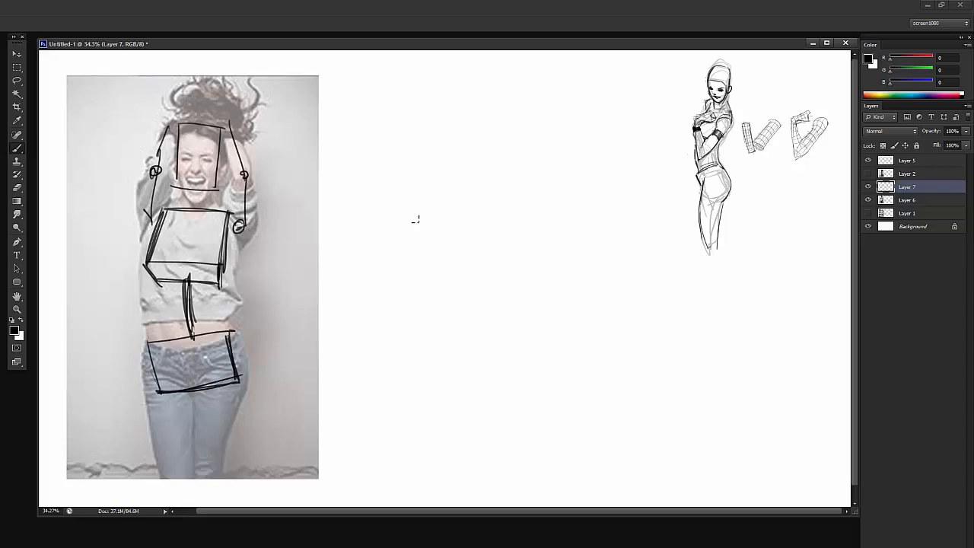
Step: Reinforce the side edges of the pelvis box and mark its side plane
left_click_drag(151, 347, 159, 392)
mouse_move(142, 343)
left_mouse_down()
mouse_move(225, 330)
mouse_move(225, 376)
left_mouse_up()
scroll(415, 219, "down", 1)
scroll(415, 219, "left", 1)
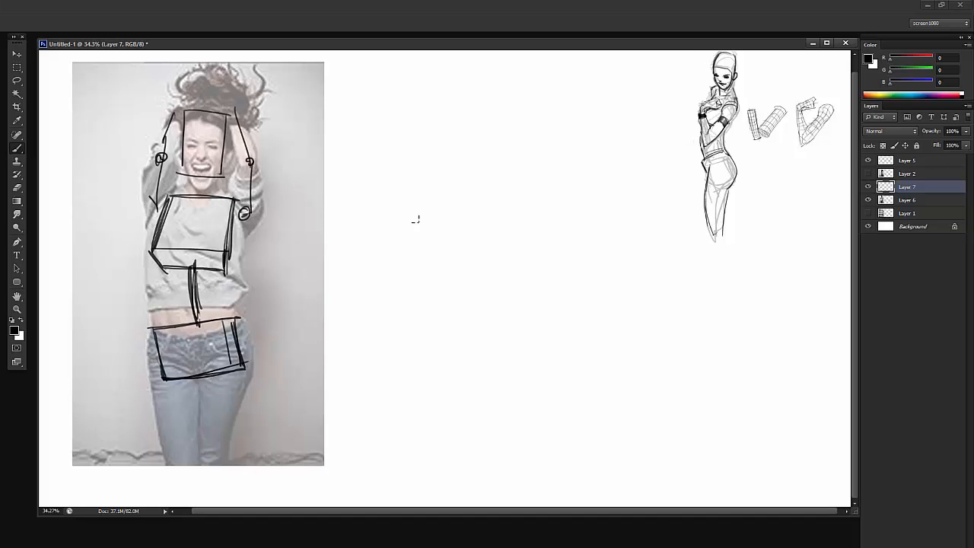
Step: Add a new layer and draw a line for each thigh from the pelvis box down to a circled knee
key("ctrl+shift+alt+n")
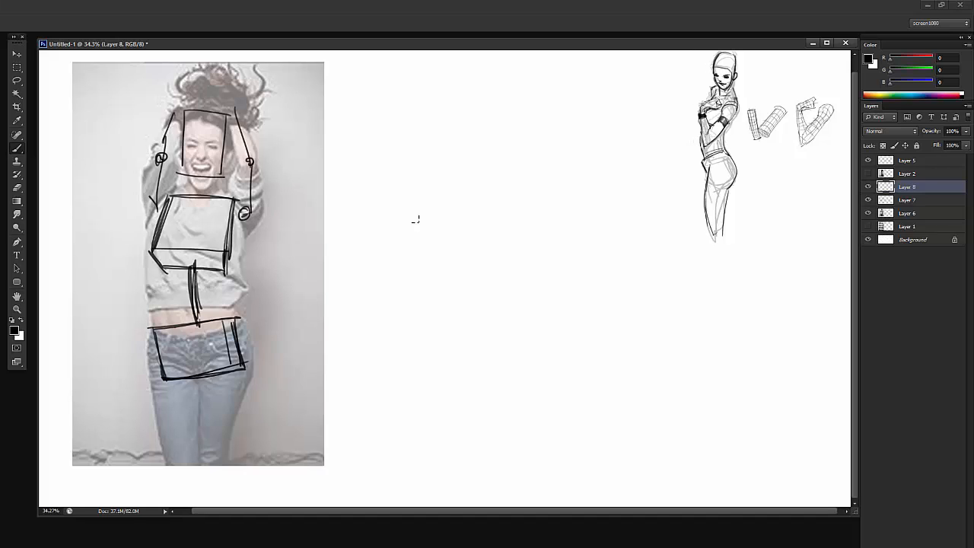
left_click_drag(177, 379, 175, 479)
key("ctrl+z")
left_click_drag(172, 379, 183, 488)
mouse_move(225, 375)
left_mouse_down()
mouse_move(210, 485)
mouse_move(184, 486)
mouse_move(205, 484)
left_mouse_up()
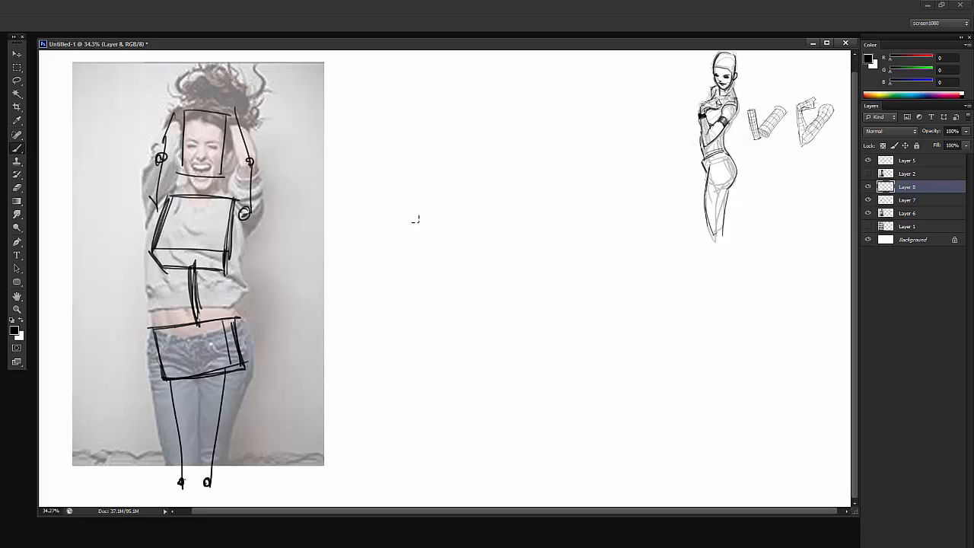
Step: Draw tilt lines across the bottom of the pelvis and through the knees, and erase around the knee marks
left_click_drag(108, 384, 297, 359)
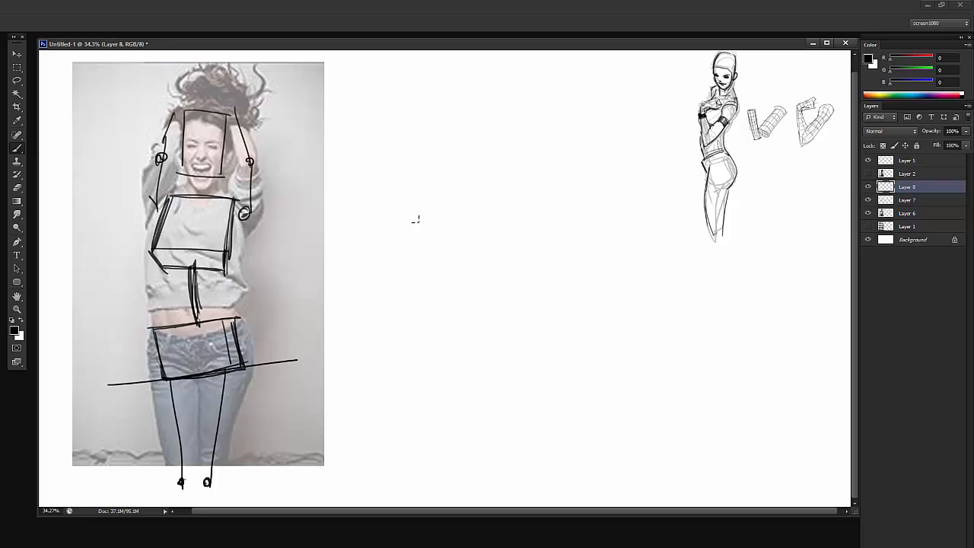
left_click_drag(138, 484, 266, 460)
key("e")
mouse_move(205, 483)
left_mouse_down()
mouse_move(226, 469)
mouse_move(188, 483)
left_mouse_up()
key("b")
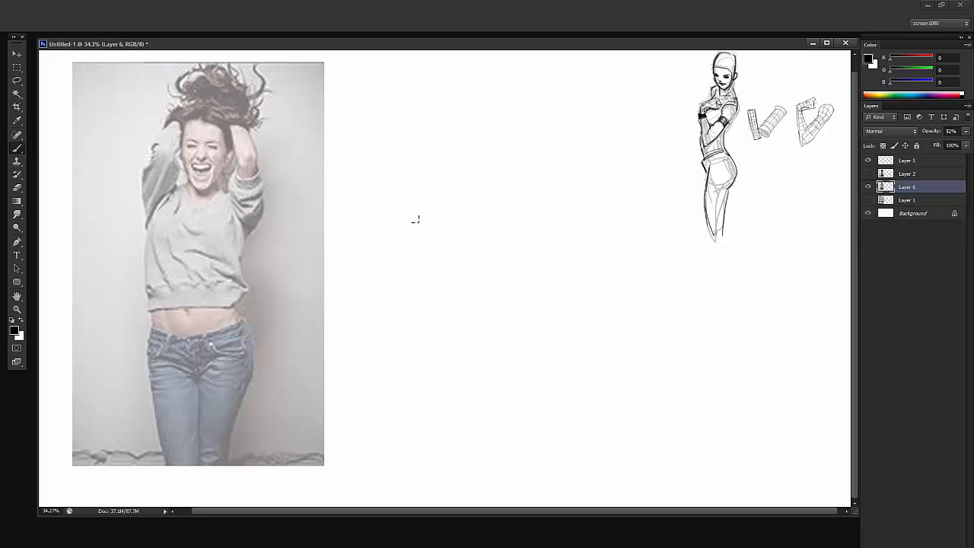
Step: Add a new layer and roughly sketch the ribcage, pelvis and legs of the pose beside the photo
key("ctrl+shift+alt+n")
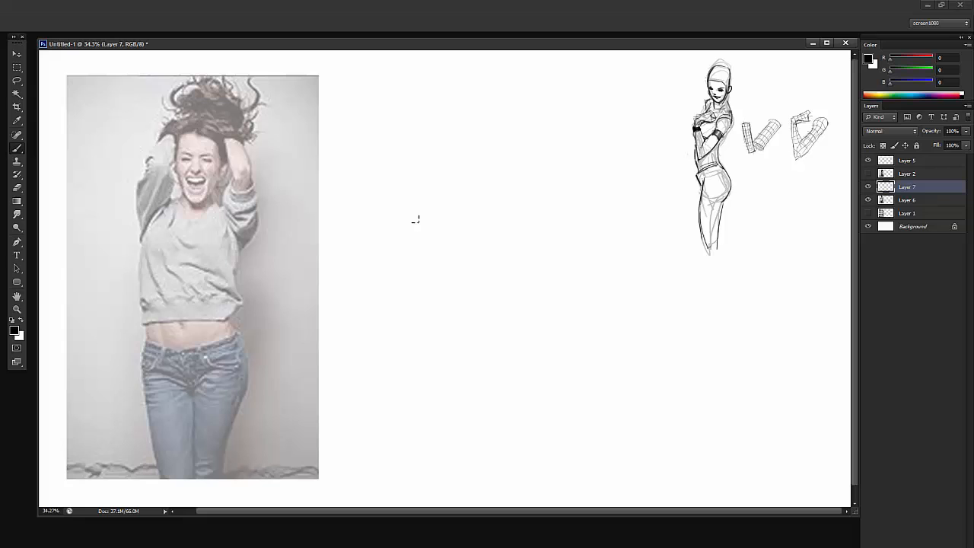
left_click_drag(405, 265, 477, 272)
left_click_drag(416, 271, 473, 274)
left_click_drag(411, 330, 491, 355)
left_click_drag(416, 371, 445, 482)
left_click_drag(493, 335, 478, 469)
left_click_drag(417, 332, 478, 339)
left_click_drag(402, 336, 489, 339)
left_click_drag(417, 220, 416, 350)
left_click_drag(423, 236, 481, 251)
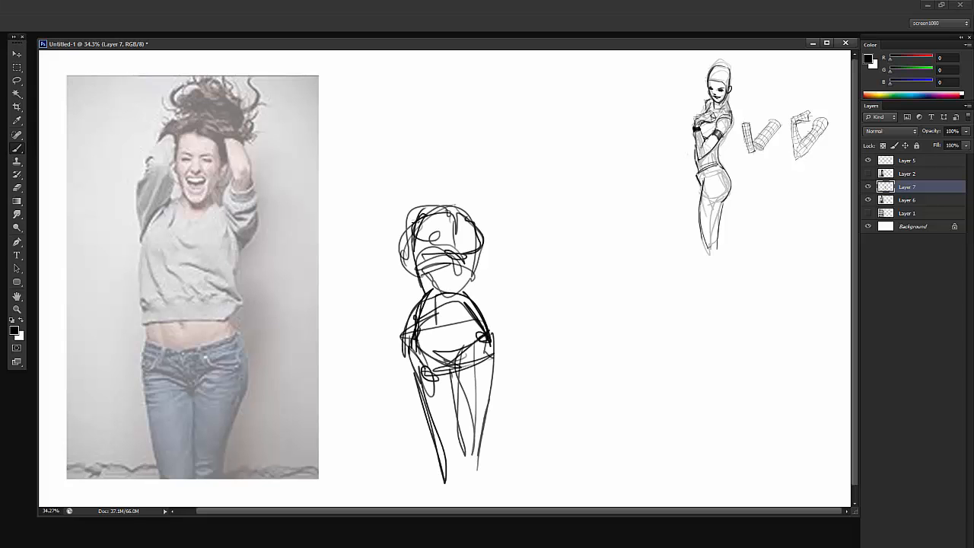
Step: Rough in the neck, head and raised arms above the torso, and add an inner leg line
left_click_drag(449, 198, 455, 232)
left_click_drag(419, 129, 415, 223)
left_click_drag(480, 163, 500, 230)
mouse_move(468, 120)
left_mouse_down()
mouse_move(494, 160)
mouse_move(449, 191)
left_mouse_up()
left_click_drag(449, 376, 456, 465)
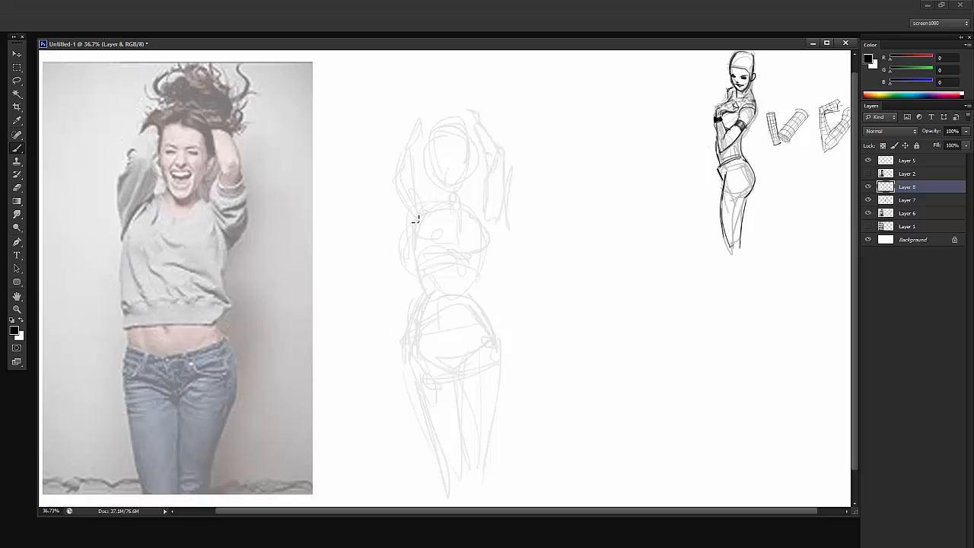
Step: Draw darker contours over the faded rough sketch for the waist, hips, waistband and sides of the torso
left_click_drag(418, 291, 407, 344)
left_click_drag(407, 344, 493, 332)
left_click_drag(498, 222, 473, 294)
mouse_move(420, 289)
left_mouse_down()
mouse_move(415, 219)
mouse_move(439, 204)
left_mouse_up()
left_click_drag(476, 205, 487, 233)
left_click_drag(409, 244, 436, 249)
left_click_drag(493, 228, 477, 285)
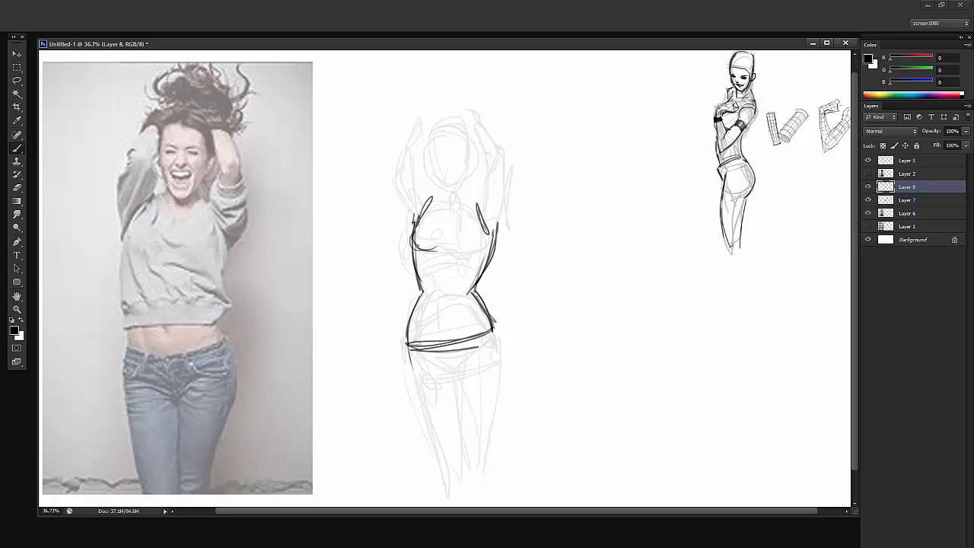
Step: Define the second chest contour and outline the raised arms, hands and head
left_click_drag(455, 254, 490, 240)
left_click_drag(469, 206, 485, 222)
left_click_drag(504, 146, 498, 236)
mouse_move(475, 114)
left_mouse_down()
mouse_move(505, 145)
mouse_move(488, 132)
left_mouse_up()
mouse_move(453, 125)
left_mouse_down()
mouse_move(449, 171)
mouse_move(467, 188)
left_mouse_up()
left_click_drag(420, 128, 410, 216)
left_click_drag(402, 152, 443, 111)
Step: Add the neck and collarbone lines, strengthen the chest contour, and draw the centre lines of the torso and face
left_click_drag(446, 190, 476, 206)
left_click_drag(416, 252, 437, 256)
left_click_drag(449, 246, 452, 347)
left_click_drag(457, 126, 449, 187)
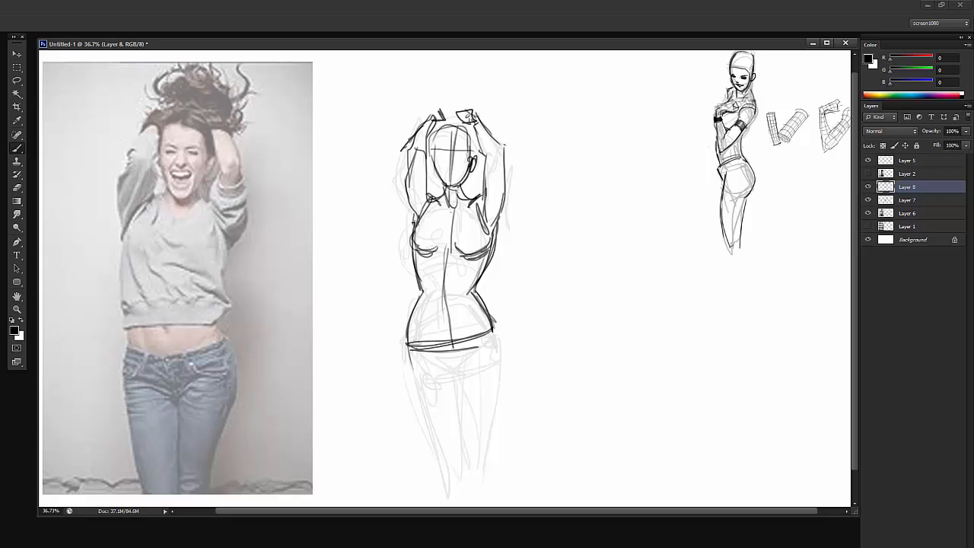
Step: Draw the waist line and outline both thighs down to the knees
left_click_drag(431, 294, 469, 294)
mouse_move(422, 350)
left_mouse_down()
mouse_move(492, 332)
mouse_move(452, 479)
left_mouse_up()
left_click_drag(455, 370, 460, 465)
mouse_move(506, 350)
left_mouse_down()
mouse_move(478, 474)
mouse_move(449, 486)
mouse_move(458, 475)
left_mouse_up()
key("ctrl+alt+z")
left_click_drag(465, 460, 484, 457)
left_click_drag(484, 462, 490, 493)
Step: Merge the contour layer into the rough sketch, shift the figure slightly upward, and set its layer opacity to 47%
key("z")
left_click_drag(441, 221, 415, 221)
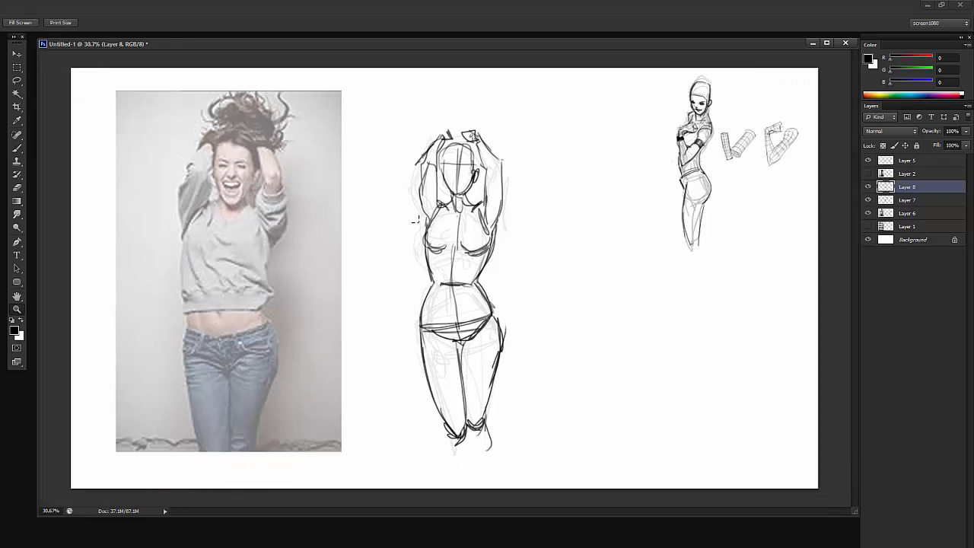
key("ctrl+e")
left_click_drag(533, 376, 536, 358)
key("4")
key("7")
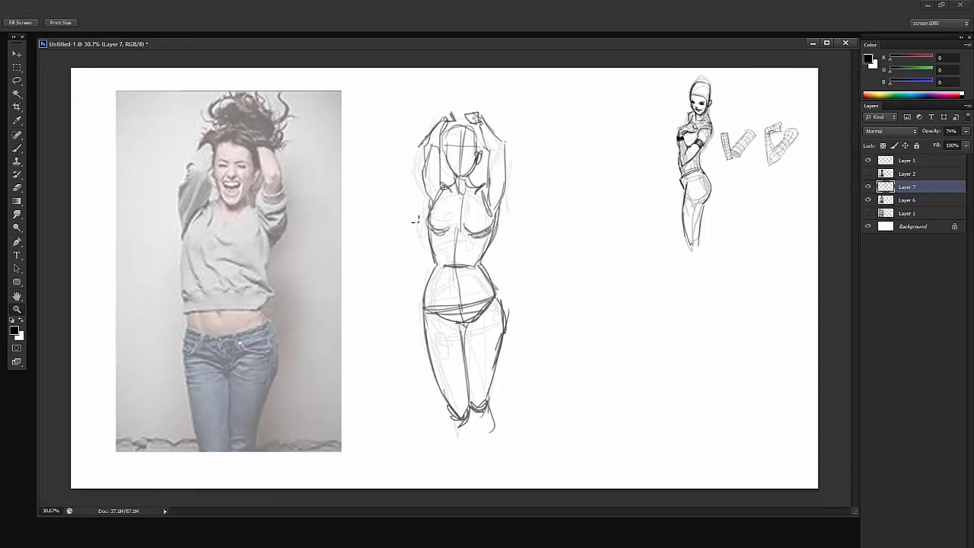
Step: Redraw the waist as an upward curve, and erase and redraw the centre line of the lower torso
key("b")
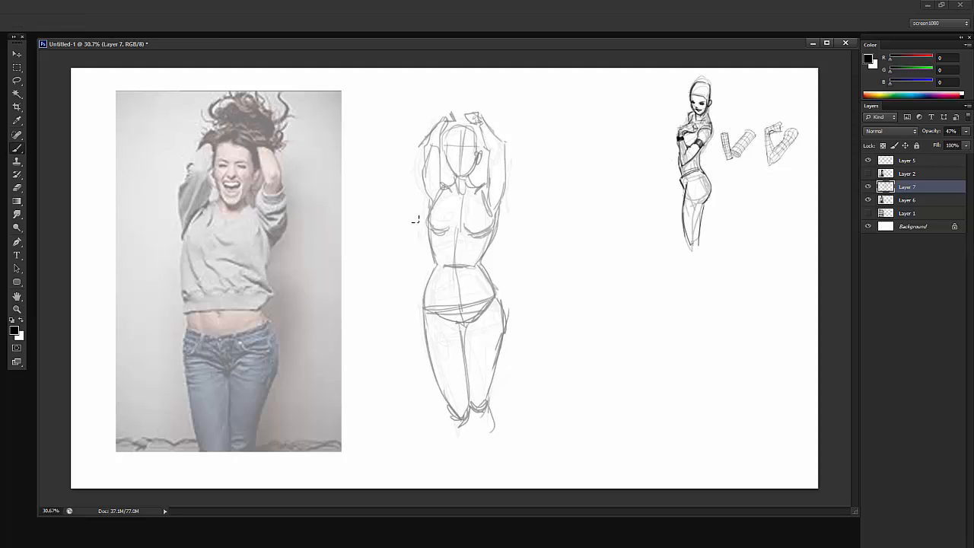
key("e")
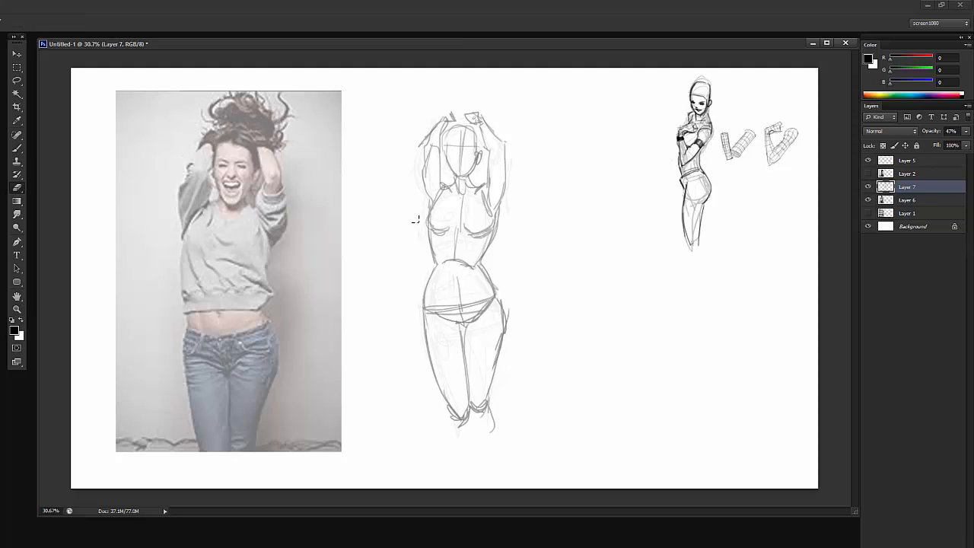
mouse_move(458, 277)
left_mouse_down()
mouse_move(461, 304)
mouse_move(449, 313)
left_mouse_up()
key("b")
left_click_drag(454, 260, 461, 320)
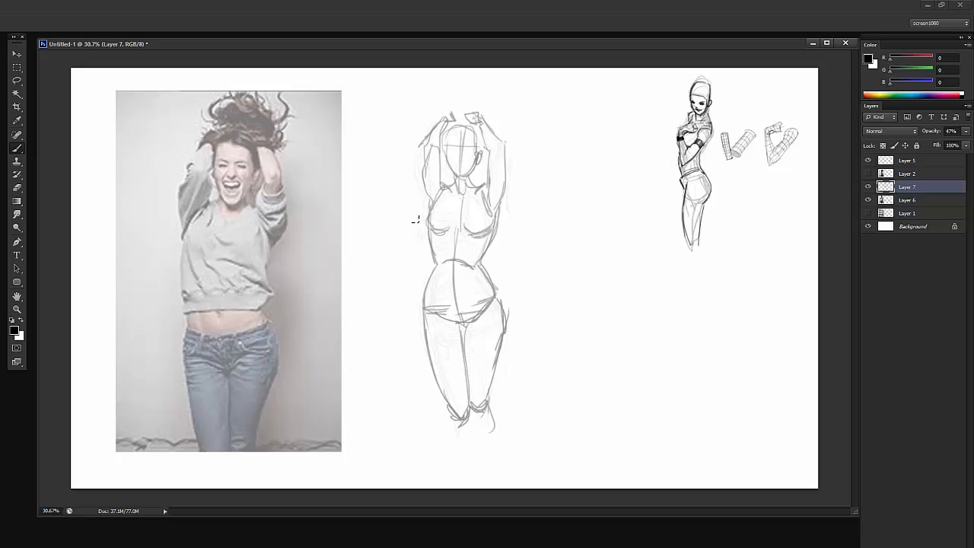
mouse_move(417, 220)
left_mouse_down()
mouse_move(371, 227)
mouse_move(404, 232)
left_mouse_up()
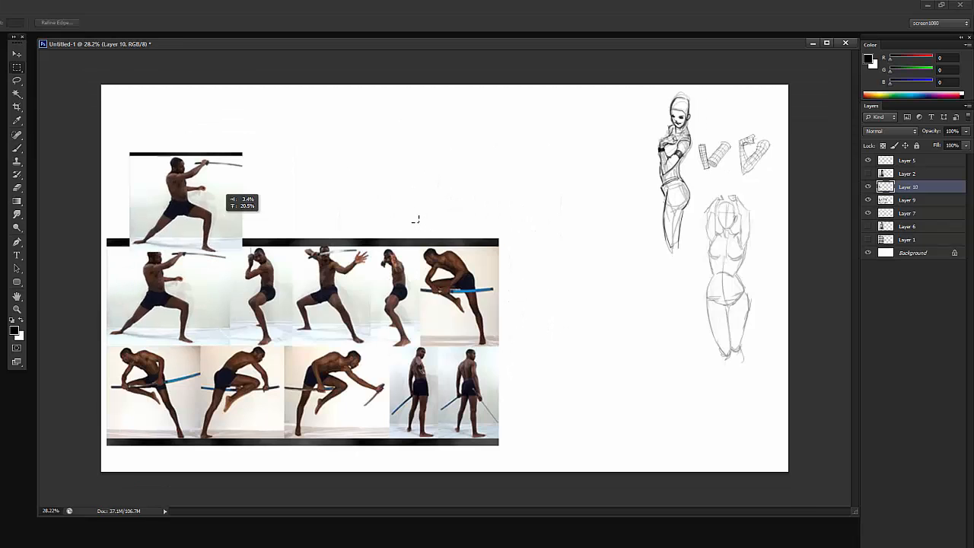
Step: Position the copied sword-lunge photo above the new pose sheet and hide the sheet's layer
left_click_drag(217, 219, 208, 177)
key("v")
key("alt+bracketleft")
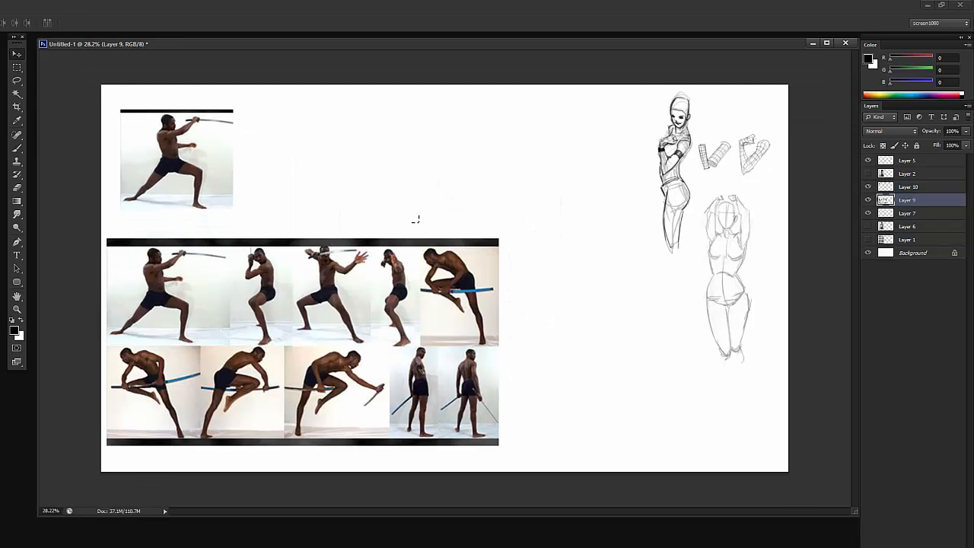
left_click(867, 199)
left_click(908, 186)
Step: Enlarge the sword-lunge photo to fill most of the canvas's left half and move it slightly down
key("ctrl+t")
left_click_drag(233, 209, 402, 360)
key("Return")
left_click_drag(307, 292, 309, 336)
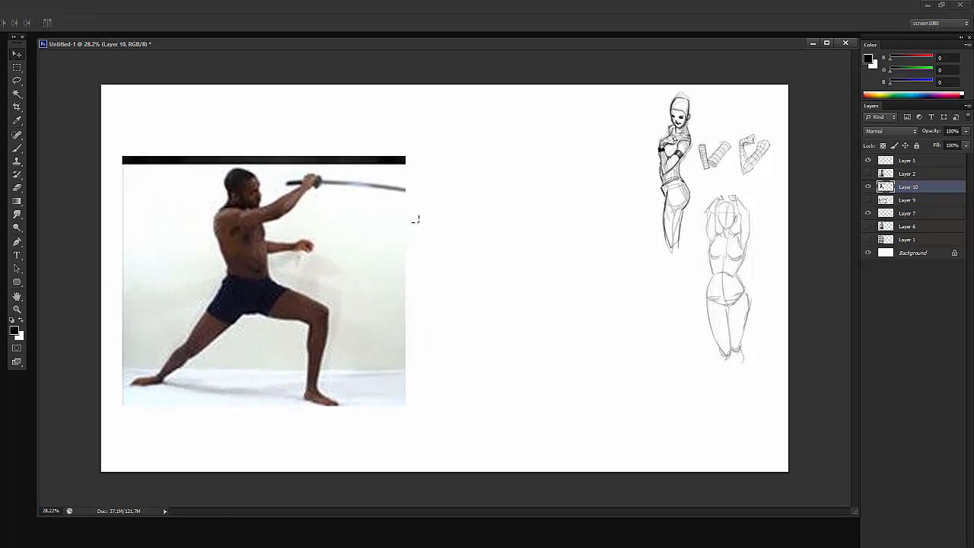
Step: Fade the sword-lunge photo to 60% opacity and add a new drawing layer above it
key("6")
key("ctrl+shift+alt+n")
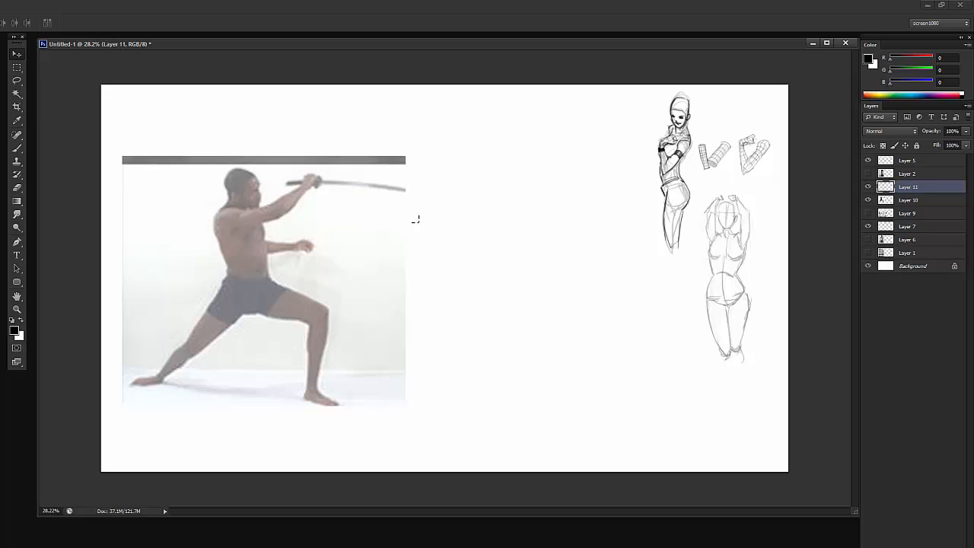
Step: Draw a three-dimensional box for the ribcage over the man's torso and hatch its narrow front plane
key("z")
key("b")
mouse_move(227, 225)
left_mouse_down()
mouse_move(267, 225)
mouse_move(237, 222)
mouse_move(261, 216)
left_mouse_up()
left_click_drag(258, 217, 272, 290)
left_click_drag(214, 223, 231, 300)
mouse_move(259, 217)
left_mouse_down()
mouse_move(275, 220)
mouse_move(297, 291)
left_mouse_up()
mouse_move(257, 216)
left_mouse_down()
mouse_move(280, 236)
mouse_move(286, 287)
mouse_move(264, 297)
mouse_move(294, 291)
mouse_move(245, 297)
left_mouse_up()
left_click_drag(274, 295, 286, 293)
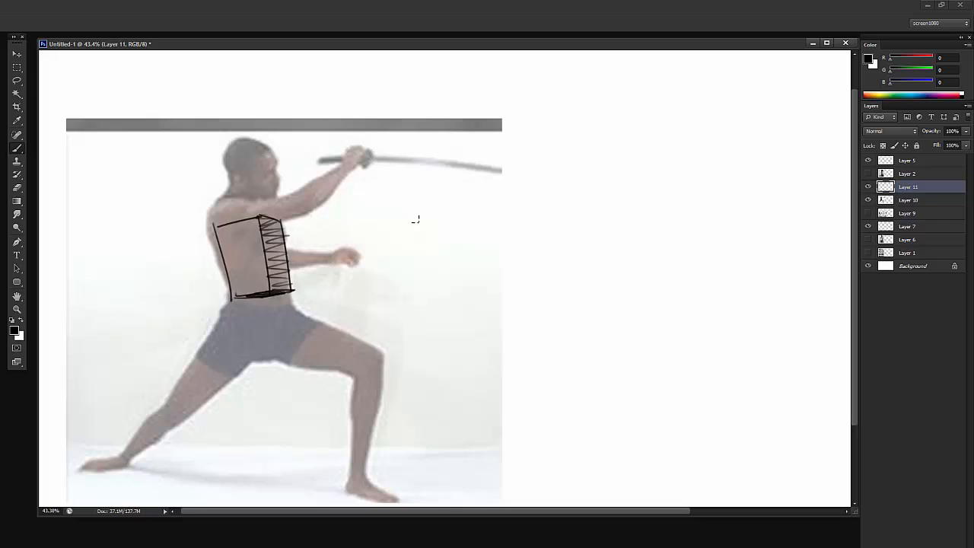
Step: Draw a three-dimensional box for the pelvis over the man's shorts in the sword-lunge photo
mouse_move(233, 314)
left_mouse_down()
mouse_move(234, 355)
mouse_move(294, 315)
mouse_move(296, 360)
left_mouse_up()
left_click_drag(236, 360, 292, 357)
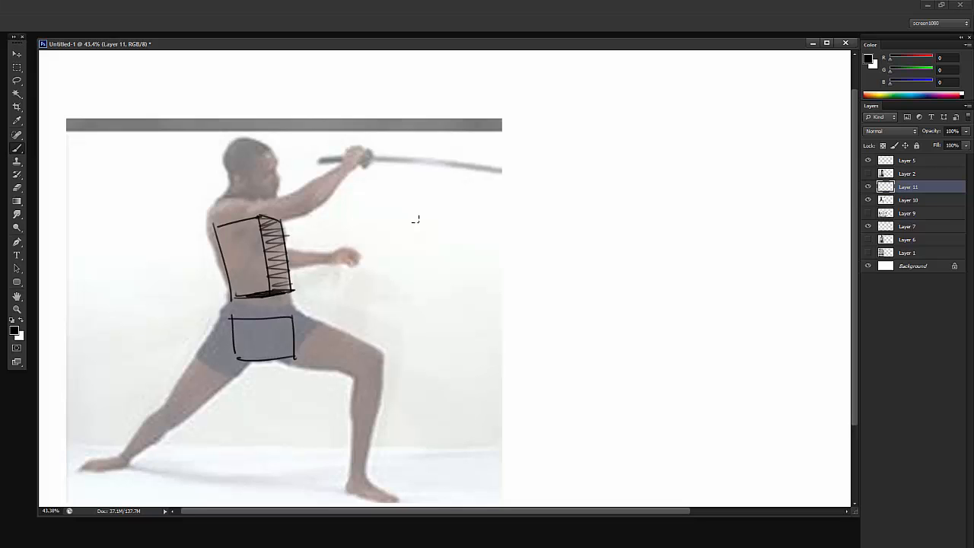
mouse_move(227, 311)
left_mouse_down()
mouse_move(230, 357)
mouse_move(241, 306)
mouse_move(296, 309)
mouse_move(285, 317)
left_mouse_up()
left_click_drag(241, 339, 242, 370)
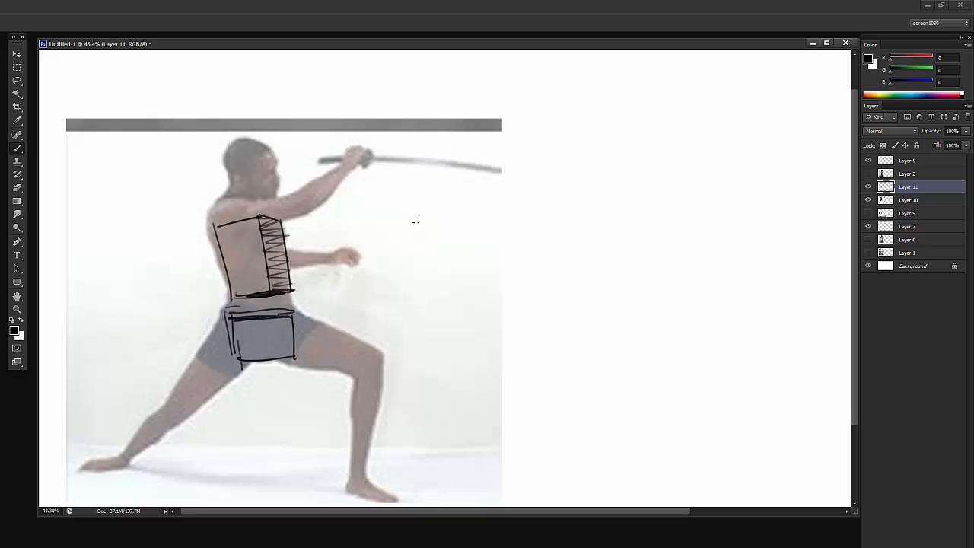
Step: Mark the shoulder and raised arm with lines and draw a head box with a hatched face plane over the photo
mouse_move(220, 219)
left_mouse_down()
mouse_move(213, 228)
mouse_move(289, 208)
mouse_move(347, 169)
left_mouse_up()
mouse_move(277, 148)
left_mouse_down()
mouse_move(255, 161)
mouse_move(226, 157)
mouse_move(244, 138)
left_mouse_up()
mouse_move(241, 141)
left_mouse_down()
mouse_move(278, 146)
mouse_move(233, 196)
left_mouse_up()
mouse_move(256, 162)
left_mouse_down()
mouse_move(263, 196)
mouse_move(286, 190)
left_mouse_up()
mouse_move(277, 151)
left_mouse_down()
mouse_move(286, 190)
mouse_move(266, 200)
mouse_move(233, 189)
mouse_move(259, 168)
mouse_move(266, 191)
left_mouse_up()
left_click_drag(283, 185, 263, 201)
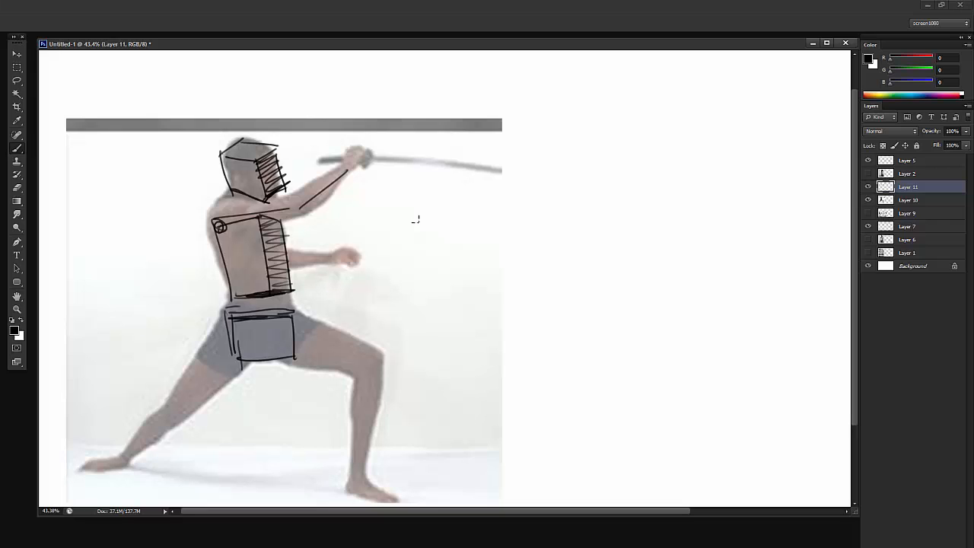
Step: Mark both legs with bone lines, knee joints, calf curves and wedge feet, and block in the two hands
mouse_move(295, 329)
left_mouse_down()
mouse_move(294, 342)
mouse_move(383, 356)
mouse_move(374, 355)
left_mouse_up()
left_click_drag(376, 353, 385, 357)
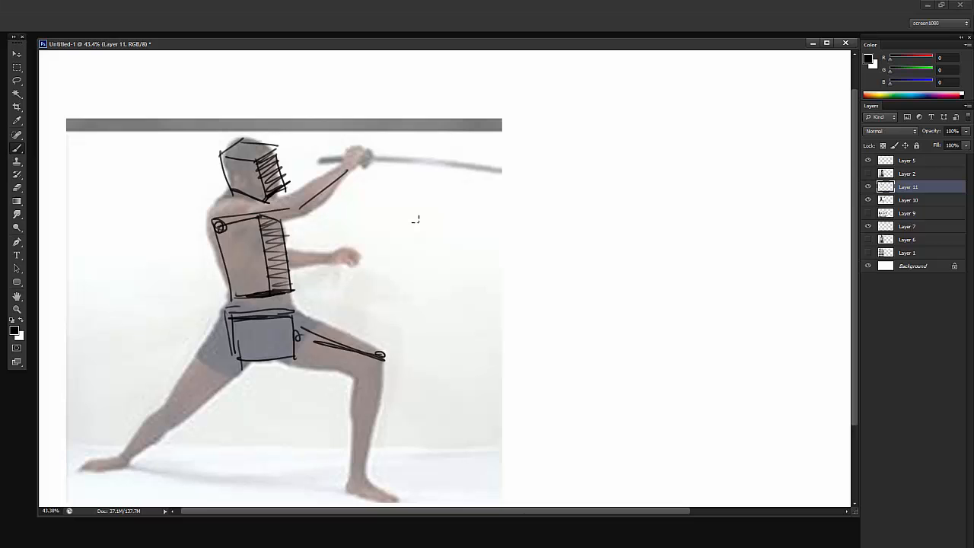
left_click_drag(248, 329, 169, 419)
left_click_drag(169, 417, 164, 420)
left_click_drag(340, 253, 347, 264)
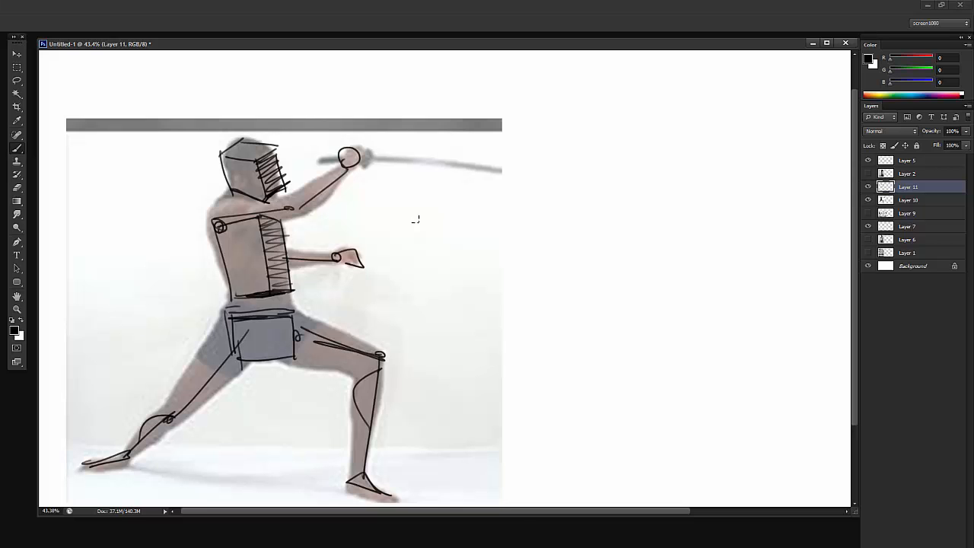
Step: Move the box construction beside the sword-lunge photo, then clear it from the drawing layer
left_click_drag(221, 317, 591, 307)
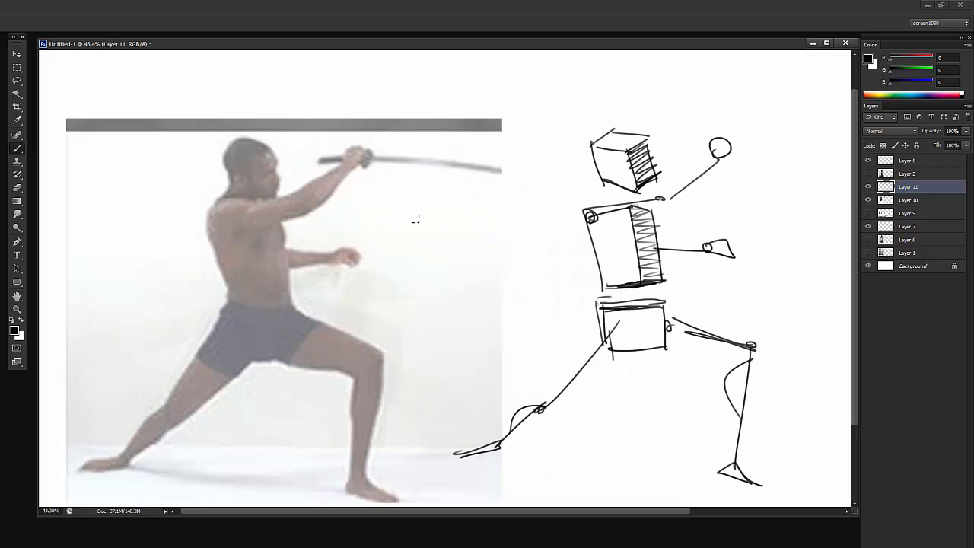
key("z")
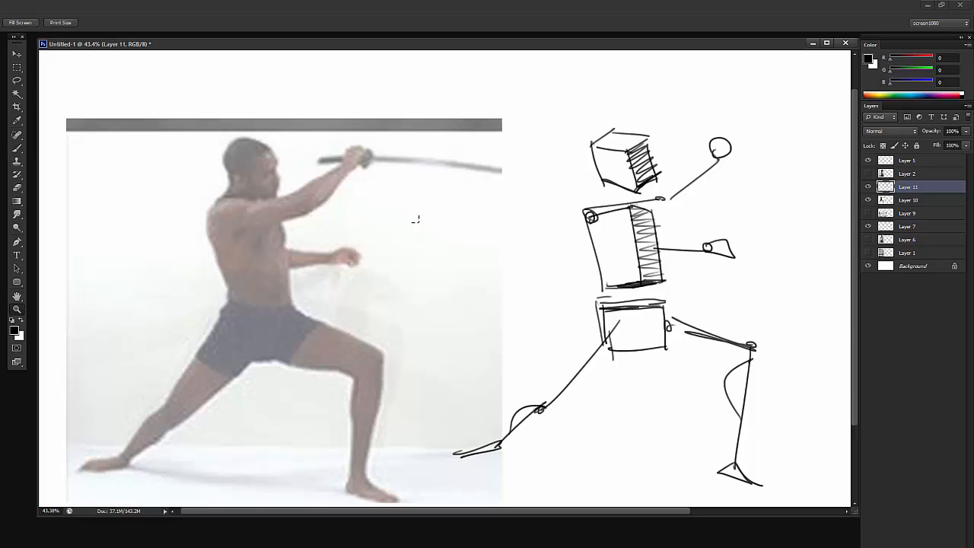
left_click_drag(66, 232, 47, 232)
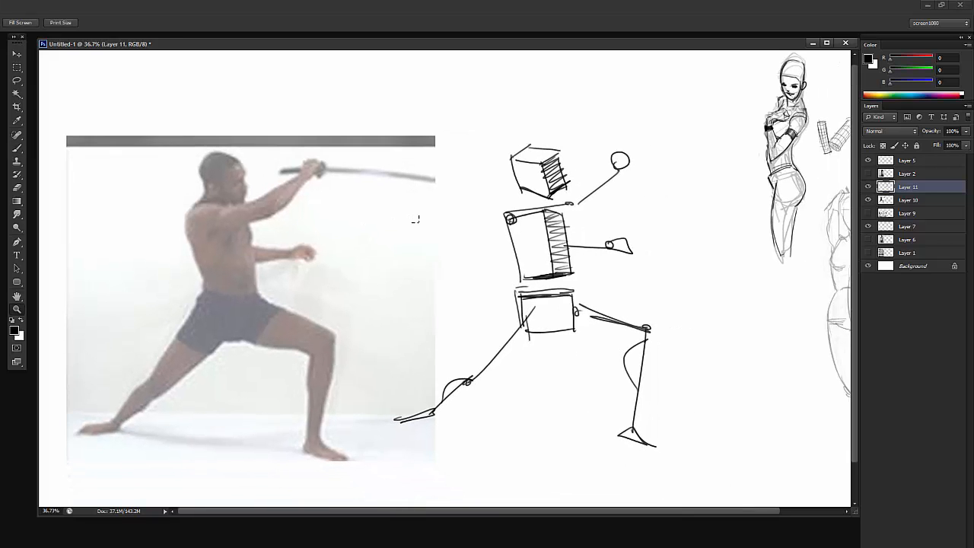
key("Delete")
key("b")
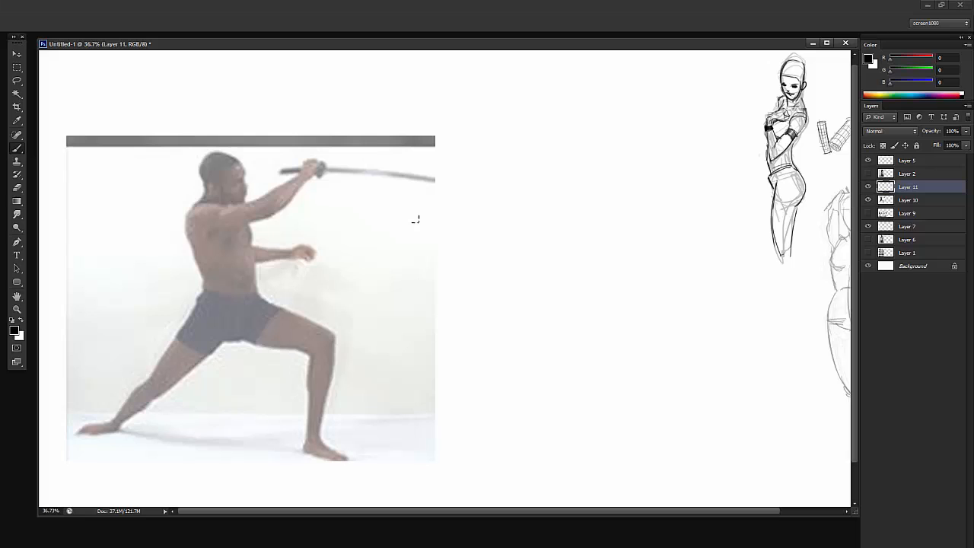
Step: Sketch the torso's guide lines and the raised arm's first stroke in the blank space beside the lunge photo
mouse_move(502, 257)
left_mouse_down()
mouse_move(528, 204)
mouse_move(545, 233)
mouse_move(548, 275)
left_mouse_up()
left_click_drag(527, 202, 546, 244)
left_click_drag(496, 232, 550, 258)
left_click_drag(512, 268, 545, 251)
left_click_drag(518, 255, 554, 245)
mouse_move(491, 219)
left_mouse_down()
mouse_move(517, 198)
mouse_move(571, 213)
mouse_move(560, 200)
mouse_move(578, 199)
left_mouse_up()
Step: Erase the stray shoulder and arm strokes and redraw the underside of the extended upper arm
key("e")
mouse_move(520, 214)
left_mouse_down()
mouse_move(573, 211)
mouse_move(526, 210)
left_mouse_up()
mouse_move(555, 200)
left_mouse_down()
mouse_move(518, 213)
mouse_move(575, 210)
left_mouse_up()
key("b")
mouse_move(512, 213)
left_mouse_down()
mouse_move(571, 196)
mouse_move(554, 214)
mouse_move(582, 211)
left_mouse_up()
Step: Draw the raised forearm and the fist that grips the sword
mouse_move(579, 206)
left_mouse_down()
mouse_move(588, 209)
mouse_move(592, 180)
mouse_move(630, 170)
mouse_move(580, 210)
mouse_move(625, 175)
mouse_move(612, 172)
left_mouse_up()
mouse_move(621, 177)
left_mouse_down()
mouse_move(626, 157)
mouse_move(641, 169)
left_mouse_up()
mouse_move(623, 172)
left_mouse_down()
mouse_move(642, 173)
mouse_move(624, 164)
left_mouse_up()
mouse_move(624, 156)
left_mouse_down()
mouse_move(645, 160)
mouse_move(630, 171)
left_mouse_up()
Step: Outline the shoulder, back, chest and front edge of the lunging figure's torso
left_click_drag(581, 190, 495, 205)
mouse_move(502, 200)
left_mouse_down()
mouse_move(489, 224)
mouse_move(510, 230)
mouse_move(511, 273)
left_mouse_up()
left_click_drag(550, 220, 551, 244)
mouse_move(544, 221)
left_mouse_down()
mouse_move(555, 255)
mouse_move(537, 222)
mouse_move(514, 224)
left_mouse_up()
key("e")
key("b")
left_click_drag(549, 224, 552, 272)
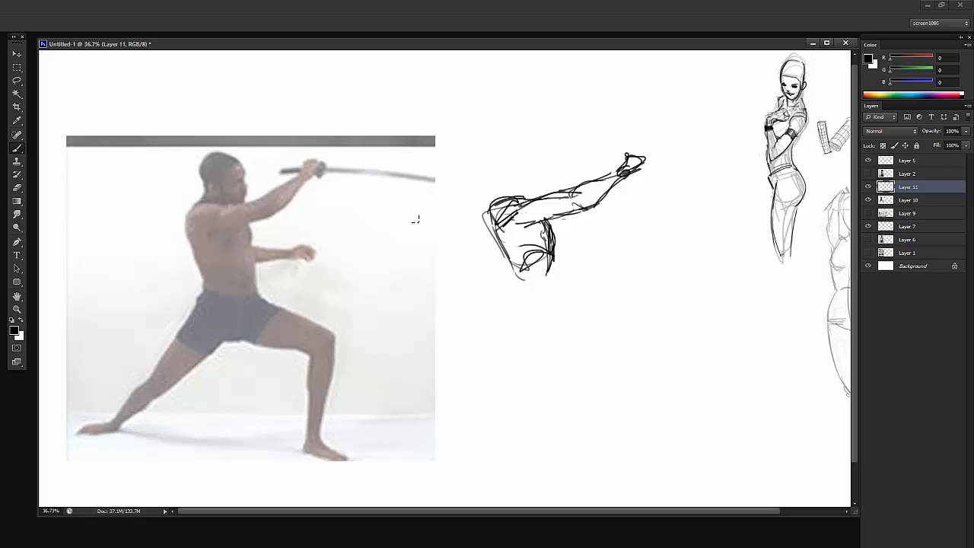
Step: Sketch the head, sword, waist, pelvis and rear thigh, wrapping cross-contour lines around the thigh
mouse_move(496, 225)
left_mouse_down()
mouse_move(498, 287)
mouse_move(551, 268)
mouse_move(545, 213)
left_mouse_up()
key("ctrl+z")
left_click_drag(553, 265, 556, 282)
mouse_move(509, 162)
left_mouse_down()
mouse_move(506, 197)
mouse_move(542, 152)
mouse_move(539, 190)
left_mouse_up()
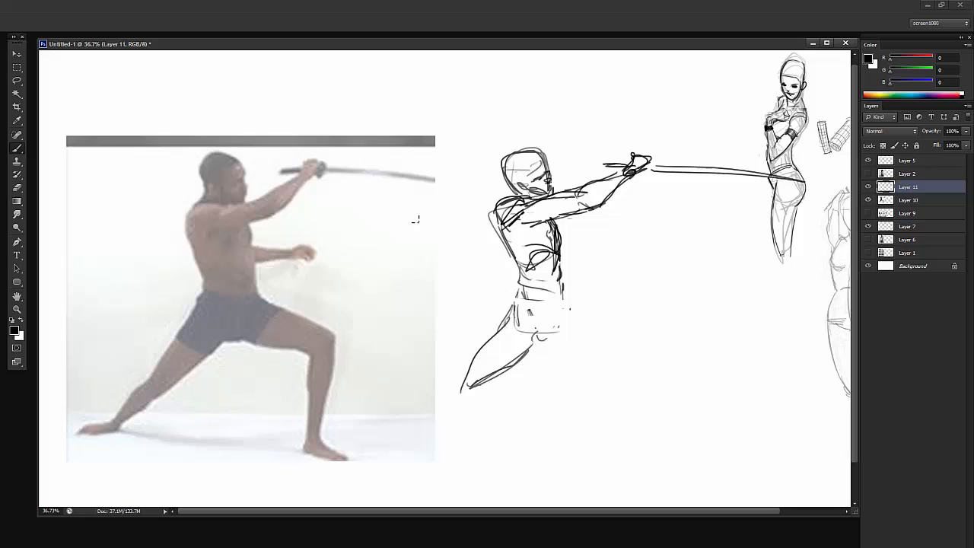
mouse_move(524, 297)
left_mouse_down()
mouse_move(542, 332)
mouse_move(532, 319)
mouse_move(561, 315)
left_mouse_up()
left_click_drag(563, 301, 561, 319)
mouse_move(511, 342)
left_mouse_down()
mouse_move(534, 329)
mouse_move(484, 384)
mouse_move(518, 357)
mouse_move(500, 365)
left_mouse_up()
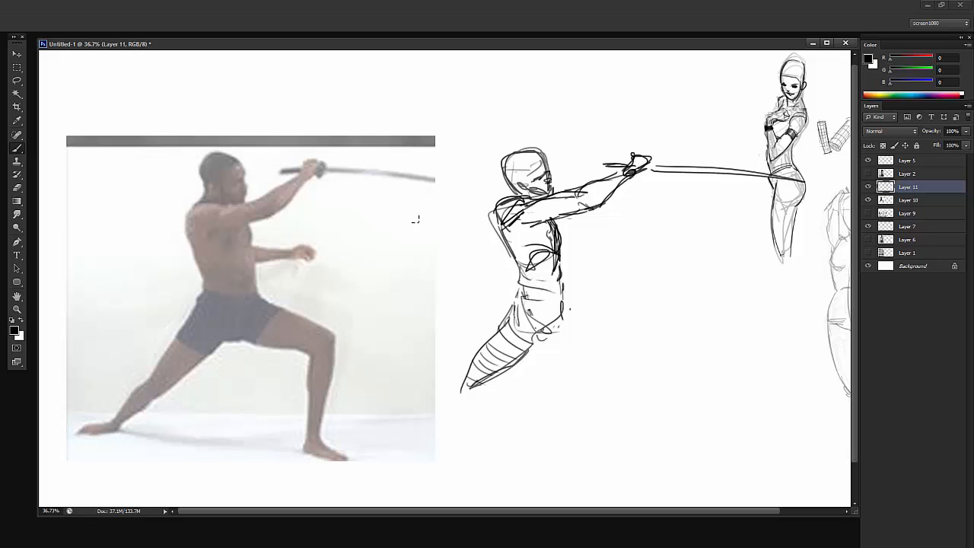
Step: Draw a slanted demonstration cylinder beside the rear thigh and cover it with lengthwise and crosswise contour lines
mouse_move(448, 301)
left_mouse_down()
mouse_move(403, 367)
mouse_move(426, 365)
left_mouse_up()
mouse_move(477, 311)
left_mouse_down()
mouse_move(420, 367)
mouse_move(411, 338)
mouse_move(431, 356)
left_mouse_up()
left_click_drag(411, 351, 457, 318)
mouse_move(427, 323)
left_mouse_down()
mouse_move(459, 306)
mouse_move(402, 356)
mouse_move(403, 342)
left_mouse_up()
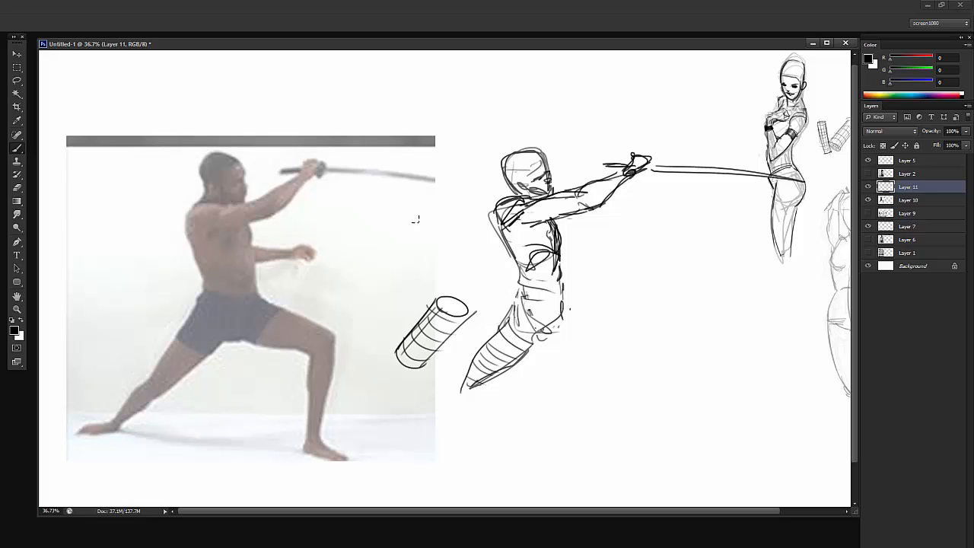
left_click_drag(455, 312, 408, 370)
left_click_drag(469, 312, 423, 362)
Step: Erase the demonstration cylinder and most of the contour lines inside the rear thigh
key("e")
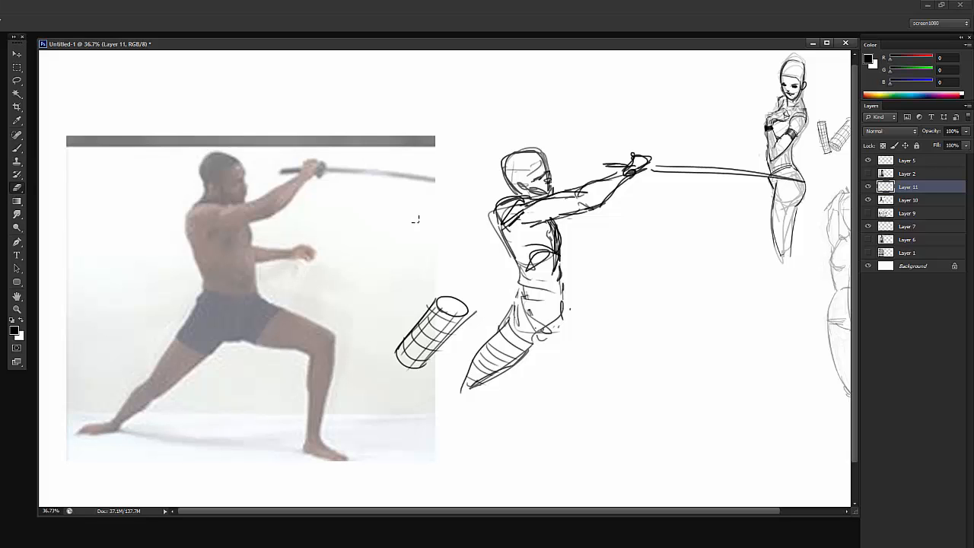
left_click_drag(501, 345, 478, 380)
left_click_drag(476, 381, 516, 347)
right_click(494, 247)
left_click_drag(456, 304, 408, 360)
Step: Draw the rear leg's knee, calf, shin and pointed foot
key("b")
left_click_drag(456, 385, 417, 438)
mouse_move(475, 390)
left_mouse_down()
mouse_move(420, 436)
mouse_move(388, 446)
left_mouse_up()
left_click_drag(435, 431, 449, 431)
left_click_drag(467, 394, 426, 434)
Step: Draw the bent front thigh with cross-contour lines, along with the knee, calf and shin
left_click_drag(572, 294, 665, 329)
left_click_drag(566, 329, 654, 342)
left_click_drag(579, 314, 659, 330)
mouse_move(605, 292)
left_mouse_down()
mouse_move(603, 332)
mouse_move(659, 379)
left_mouse_up()
left_click_drag(666, 329, 661, 410)
left_click_drag(664, 354, 659, 411)
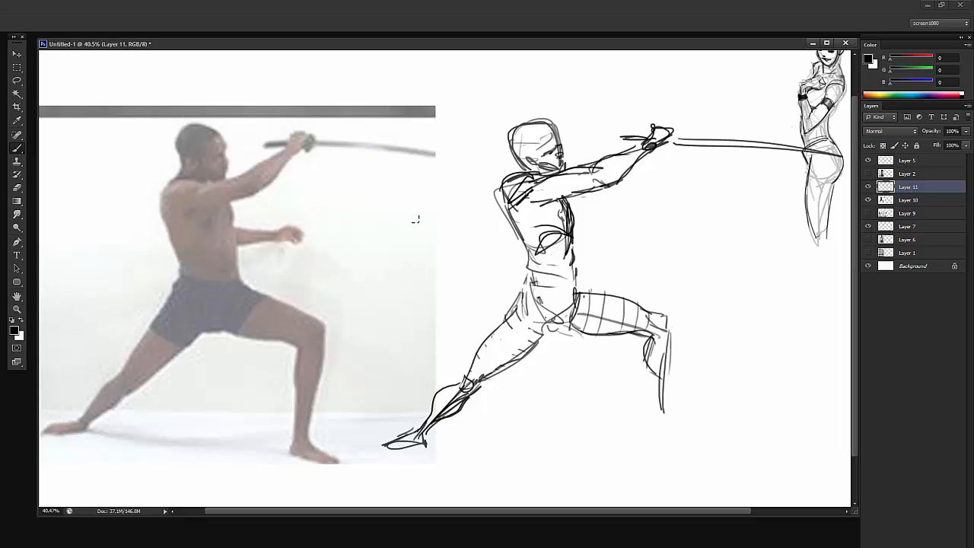
Step: Rework the calf and shin strokes of the front leg
left_click_drag(415, 220, 347, 192)
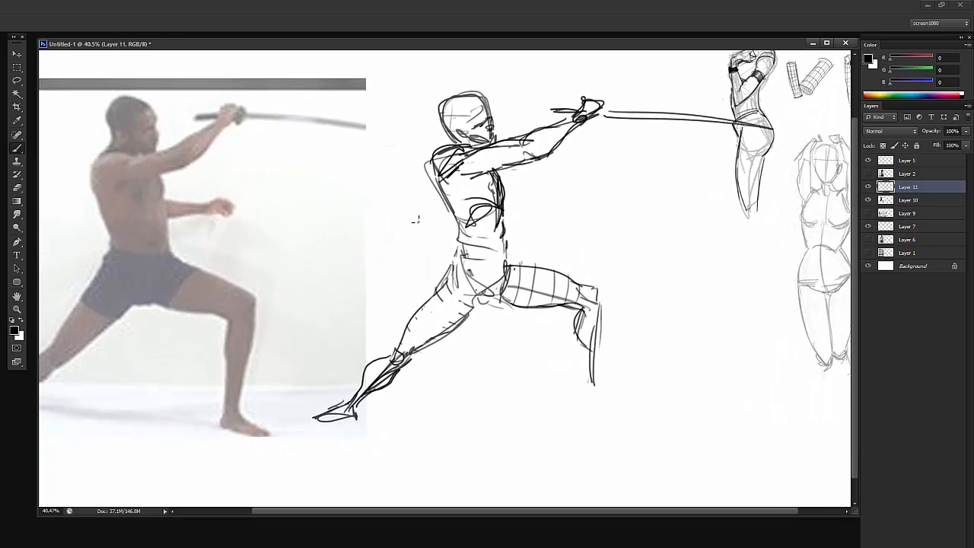
left_click_drag(589, 323, 576, 349)
mouse_move(596, 295)
left_mouse_down()
mouse_move(590, 389)
mouse_move(586, 339)
mouse_move(687, 405)
mouse_move(578, 387)
mouse_move(601, 371)
mouse_move(571, 431)
mouse_move(589, 372)
mouse_move(670, 359)
mouse_move(590, 376)
left_mouse_up()
key("ctrl+z")
key("ctrl+z")
key("ctrl+z")
Step: Draw a diamond-shaped ankle joint at the end of the front shin
mouse_move(590, 374)
left_mouse_down()
mouse_move(592, 397)
mouse_move(591, 357)
mouse_move(601, 387)
mouse_move(582, 393)
mouse_move(588, 376)
mouse_move(601, 387)
left_mouse_up()
key("ctrl+z")
key("ctrl+z")
key("e")
key("ctrl+z")
key("ctrl+z")
key("b")
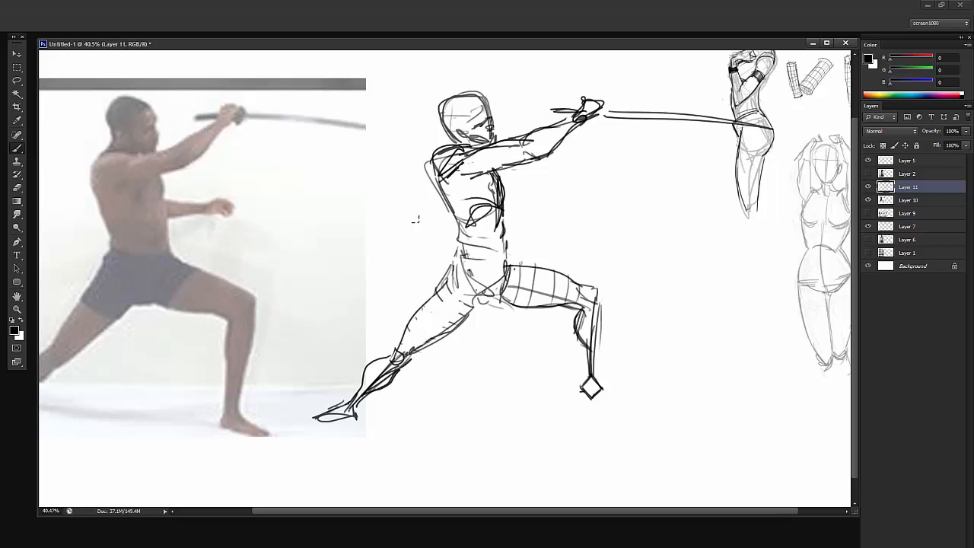
Step: Add the heel shape below the front leg's ankle joint
mouse_move(580, 386)
left_mouse_down()
mouse_move(571, 401)
mouse_move(586, 403)
left_mouse_up()
key("ctrl+z")
key("z")
mouse_move(571, 405)
left_mouse_down()
mouse_move(603, 402)
mouse_move(587, 394)
mouse_move(594, 400)
left_mouse_up()
key("b")
key("ctrl+z")
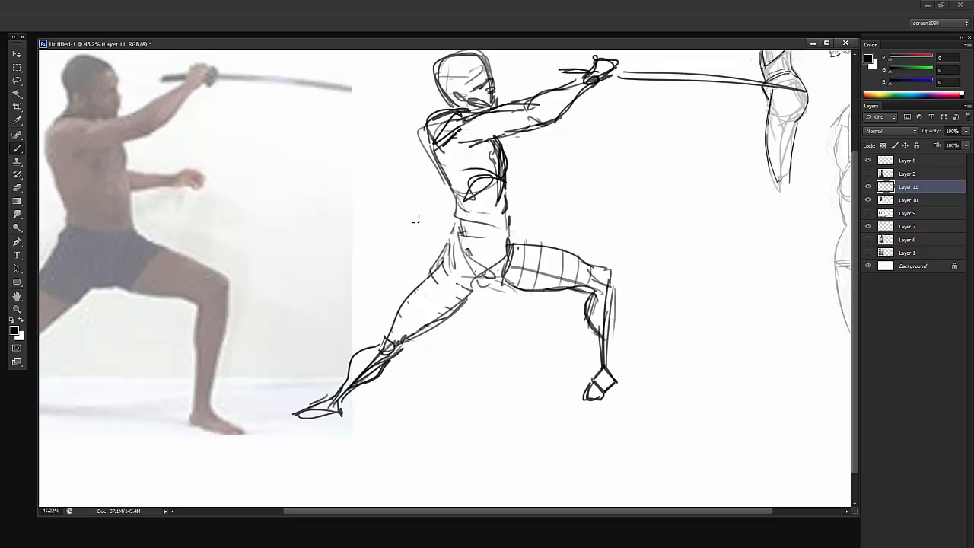
Step: Draw the front foot as a flat wedge extending forward from the ankle to the toes
left_click_drag(620, 390, 637, 389)
mouse_move(636, 382)
left_mouse_down()
mouse_move(639, 396)
mouse_move(646, 391)
mouse_move(613, 397)
mouse_move(609, 384)
mouse_move(650, 394)
mouse_move(613, 377)
mouse_move(564, 377)
left_mouse_up()
key("ctrl+alt+z")
key("ctrl+alt+z")
key("z")
left_click_drag(415, 219, 434, 219)
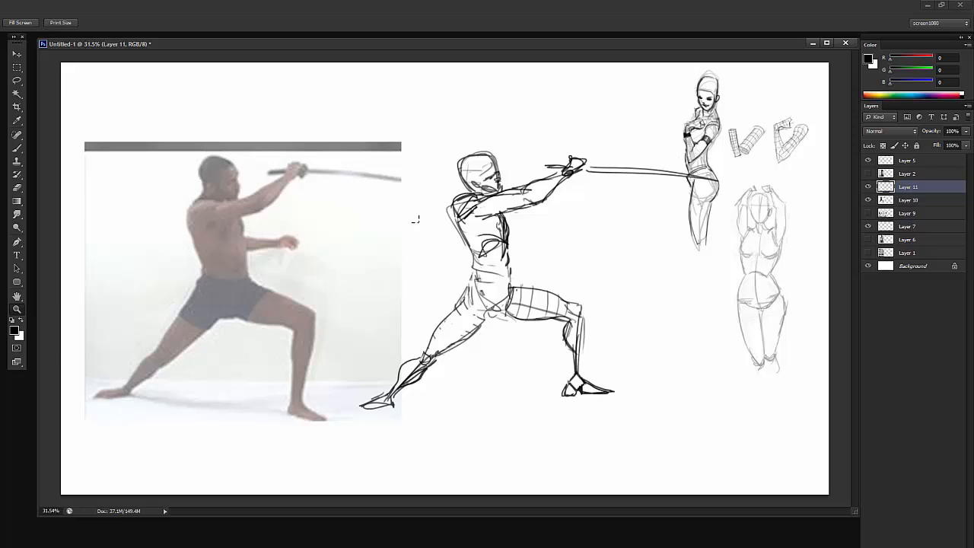
Step: Strengthen the front leg's shin and calf lines down to the ankle
key("b")
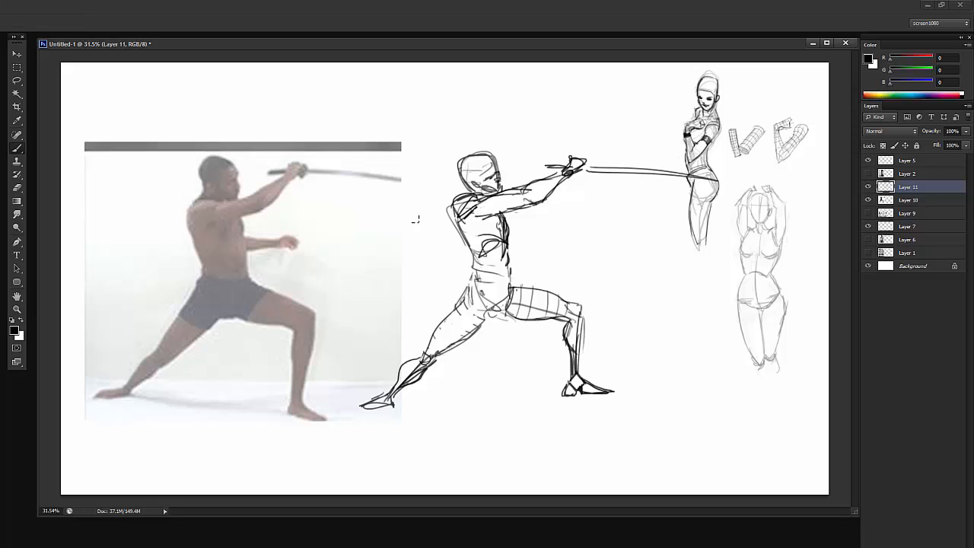
left_click_drag(579, 368, 579, 382)
mouse_move(581, 319)
left_mouse_down()
mouse_move(578, 379)
mouse_move(612, 392)
mouse_move(568, 387)
left_mouse_up()
key("e")
key("b")
Step: Redraw the front ankle, heel and foot with heavier, more curved outlines
mouse_move(580, 379)
left_mouse_down()
mouse_move(566, 394)
mouse_move(588, 396)
mouse_move(564, 394)
mouse_move(575, 389)
left_mouse_up()
left_click_drag(572, 375, 580, 389)
mouse_move(569, 351)
left_mouse_down()
mouse_move(570, 377)
mouse_move(599, 393)
left_mouse_up()
mouse_move(583, 395)
left_mouse_down()
mouse_move(611, 392)
mouse_move(600, 375)
mouse_move(584, 405)
mouse_move(568, 392)
mouse_move(604, 373)
mouse_move(586, 401)
mouse_move(618, 390)
mouse_move(601, 397)
mouse_move(561, 384)
left_mouse_up()
key("ctrl+z")
key("ctrl+z")
key("ctrl+z")
key("ctrl+z")
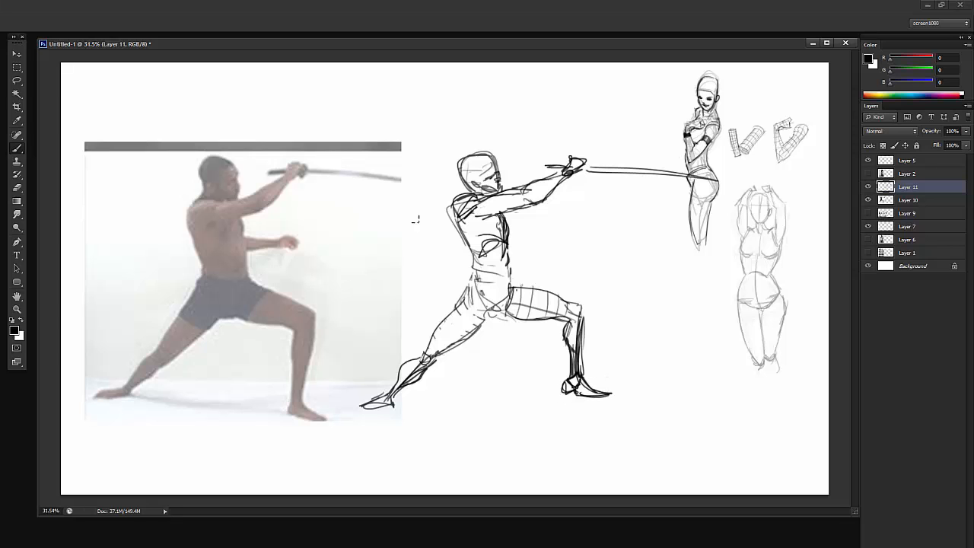
mouse_move(586, 308)
left_mouse_down()
mouse_move(583, 319)
mouse_move(586, 308)
left_mouse_up()
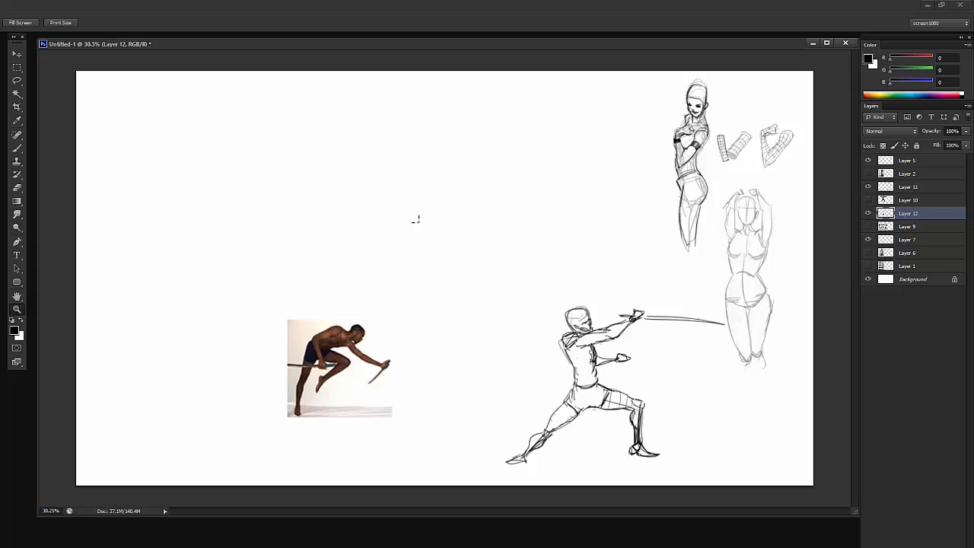
Step: Move the two-sword leaning-pose photo to the canvas's upper left and enlarge it to fill most of the left half
left_click_drag(336, 366, 179, 180)
left_click_drag(230, 229, 427, 413)
key("Return")
Step: Fade the leaning-pose photo to 49% opacity and add a new drawing layer above it
key("4")
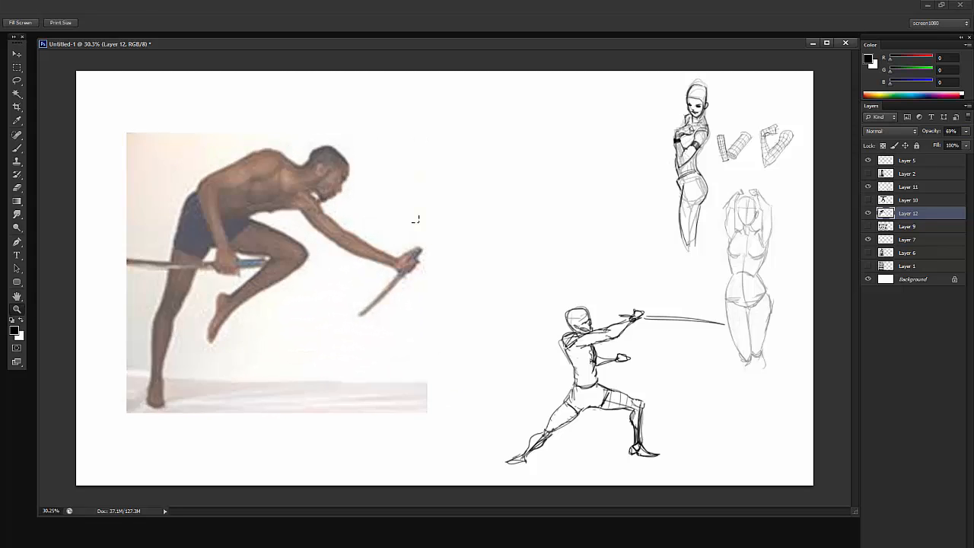
key("9")
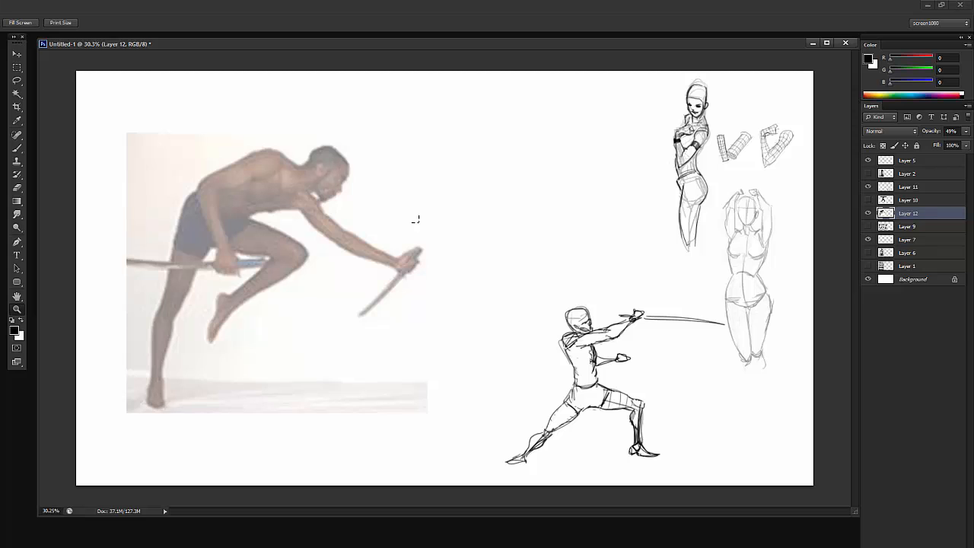
key("ctrl+shift+alt+n")
key("b")
scroll(416, 219, "up", 2)
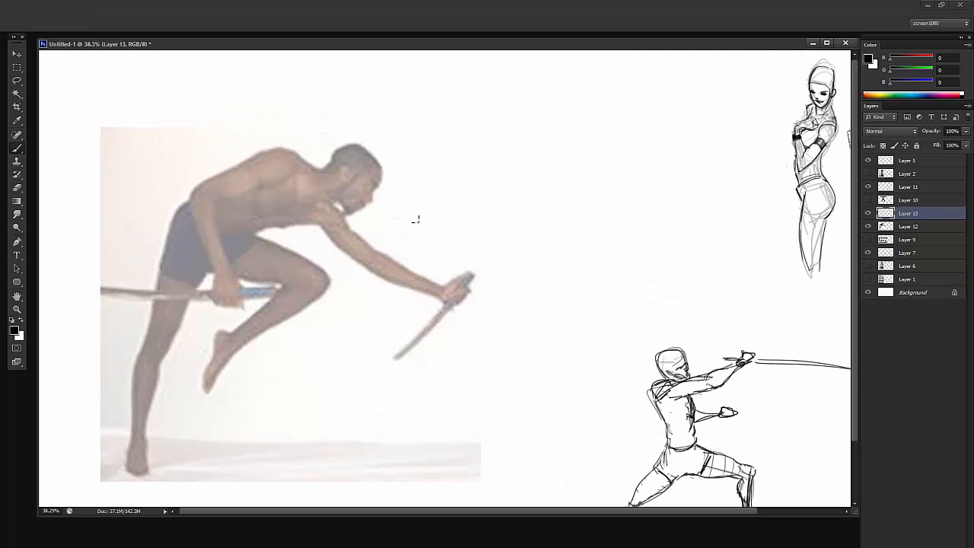
Step: Draw a three-dimensional ribcage box over the man's leaning torso in the photo
mouse_move(286, 152)
left_mouse_down()
mouse_move(284, 184)
mouse_move(318, 218)
mouse_move(328, 194)
left_mouse_up()
mouse_move(288, 153)
left_mouse_down()
mouse_move(329, 198)
mouse_move(216, 201)
left_mouse_up()
key("ctrl+z")
mouse_move(291, 184)
left_mouse_down()
mouse_move(222, 198)
mouse_move(221, 216)
left_mouse_up()
mouse_move(283, 158)
left_mouse_down()
mouse_move(223, 177)
mouse_move(254, 226)
mouse_move(320, 219)
left_mouse_up()
key("e")
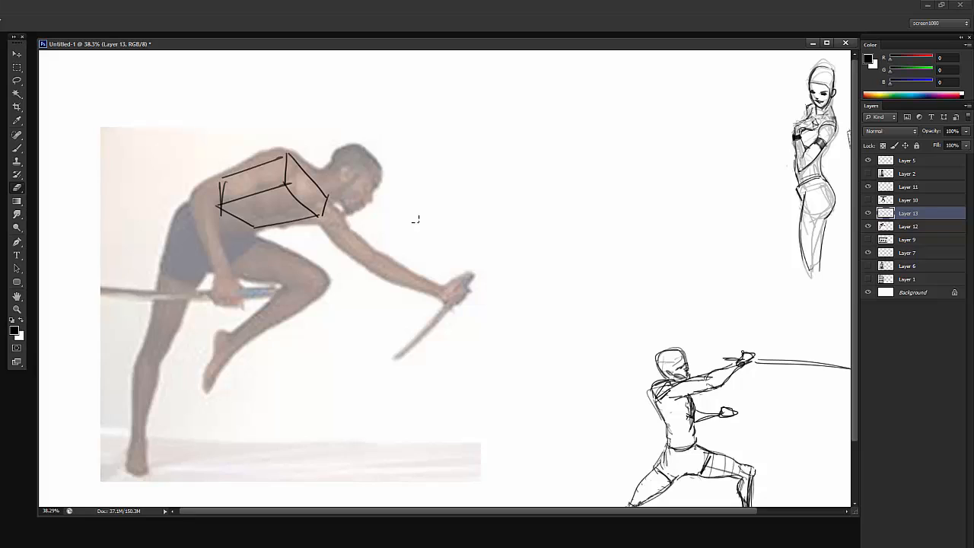
key("b")
Step: Draw a tilted pelvis box over the shorts and connect it to the ribcage box at the waist
mouse_move(185, 232)
left_mouse_down()
mouse_move(246, 234)
mouse_move(185, 235)
mouse_move(181, 225)
mouse_move(187, 235)
mouse_move(212, 208)
mouse_move(249, 235)
mouse_move(174, 270)
mouse_move(240, 258)
mouse_move(175, 260)
left_mouse_up()
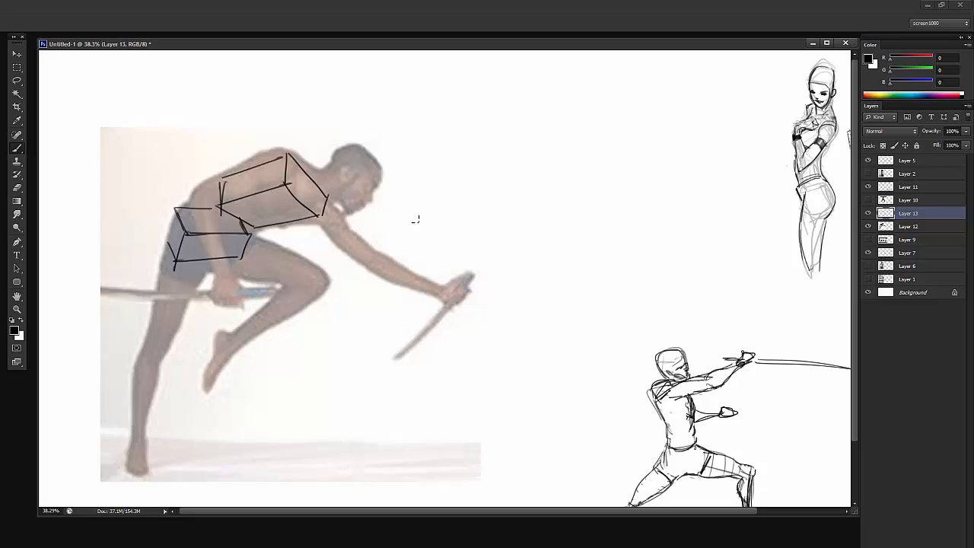
left_click_drag(174, 207, 164, 245)
left_click_drag(202, 215, 220, 199)
Step: Draw a tilted box over the man's head and link it to the ribcage with a neck stroke
mouse_move(322, 180)
left_mouse_down()
mouse_move(348, 201)
mouse_move(379, 164)
mouse_move(346, 213)
left_mouse_up()
left_click_drag(373, 177, 344, 217)
left_click_drag(318, 177, 348, 210)
left_click_drag(344, 144, 319, 178)
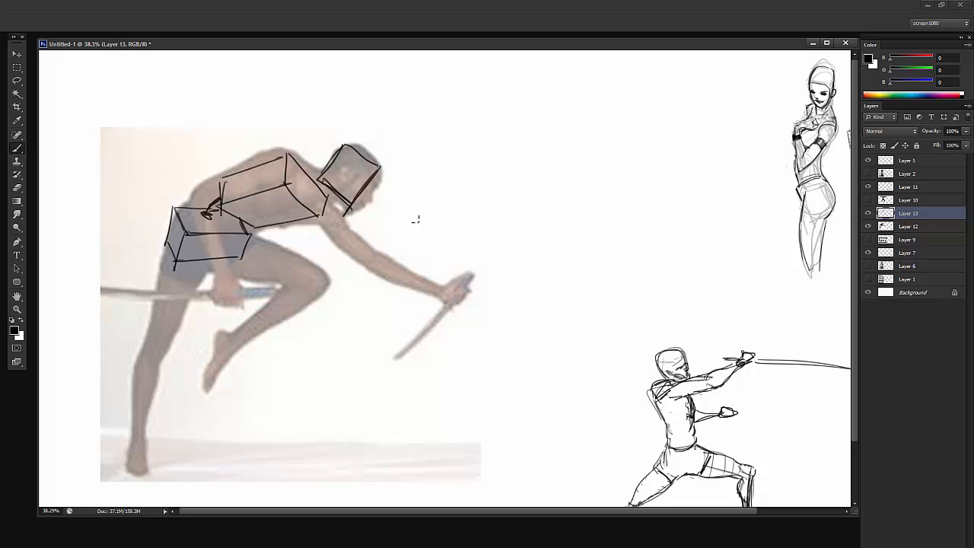
left_click_drag(384, 170, 349, 206)
key("ctrl+z")
left_click_drag(382, 172, 354, 204)
left_click_drag(329, 190, 306, 183)
Step: Mark the standing and raised legs with bone lines and simple knee and ankle shapes
mouse_move(149, 333)
left_mouse_down()
mouse_move(169, 344)
mouse_move(161, 312)
left_mouse_up()
left_click_drag(181, 248, 157, 344)
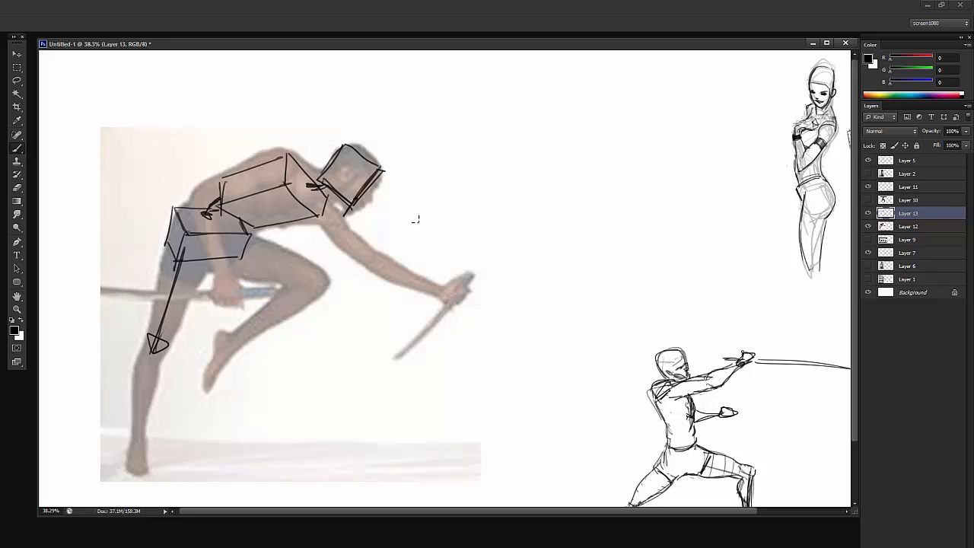
mouse_move(236, 247)
left_mouse_down()
mouse_move(332, 283)
mouse_move(231, 345)
mouse_move(246, 340)
left_mouse_up()
left_click_drag(144, 344, 131, 443)
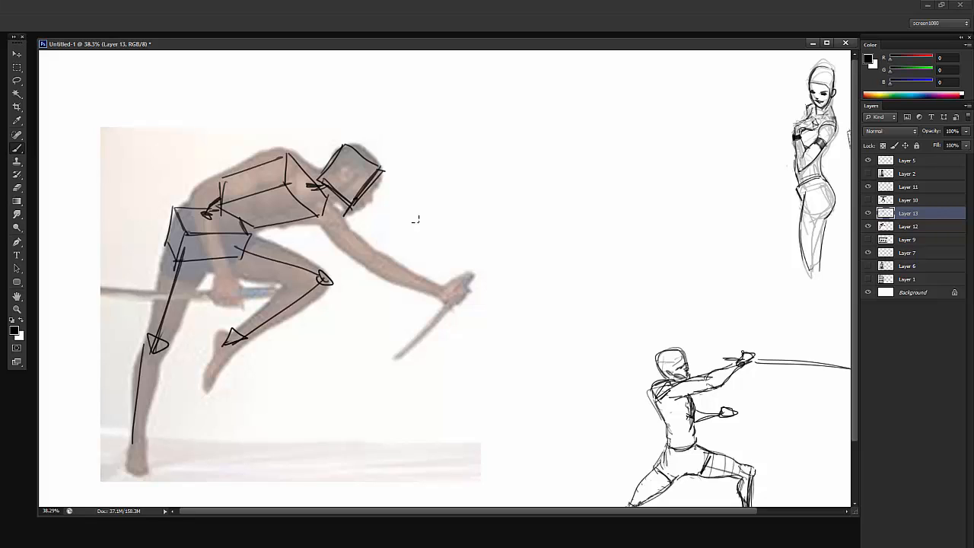
key("ctrl+z")
left_click_drag(145, 350, 139, 436)
left_click_drag(148, 419, 140, 439)
Step: Mark both arms with bone lines and joint circles, and block in the outstretched hand
mouse_move(196, 186)
left_mouse_down()
mouse_move(231, 293)
mouse_move(223, 181)
mouse_move(273, 156)
left_mouse_up()
mouse_move(324, 210)
left_mouse_down()
mouse_move(359, 263)
mouse_move(420, 285)
left_mouse_up()
left_click_drag(423, 281, 424, 288)
left_click_drag(358, 257, 364, 258)
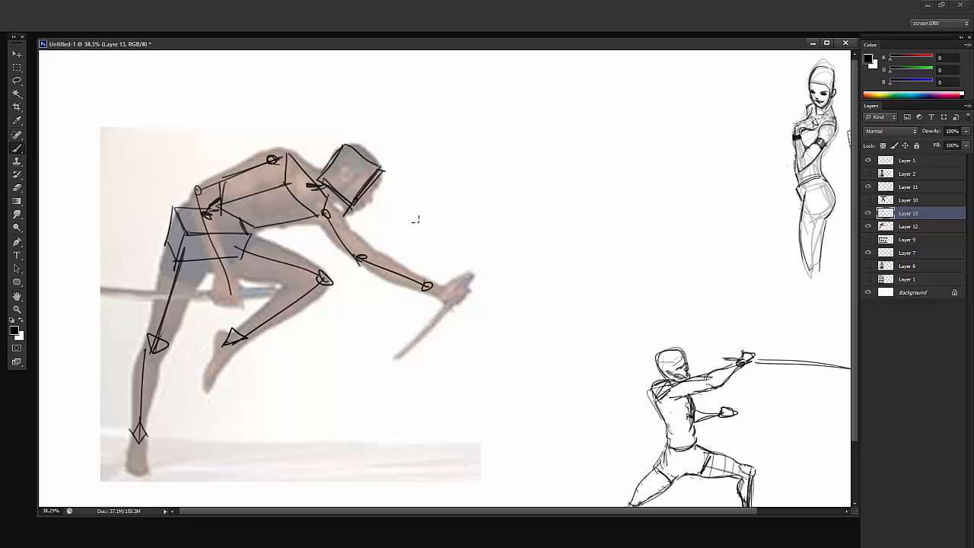
mouse_move(429, 286)
left_mouse_down()
mouse_move(445, 304)
mouse_move(467, 280)
left_mouse_up()
Step: Add simple shapes for the lowered hand and the feet to the leaning-pose construction
left_click_drag(416, 219, 358, 219)
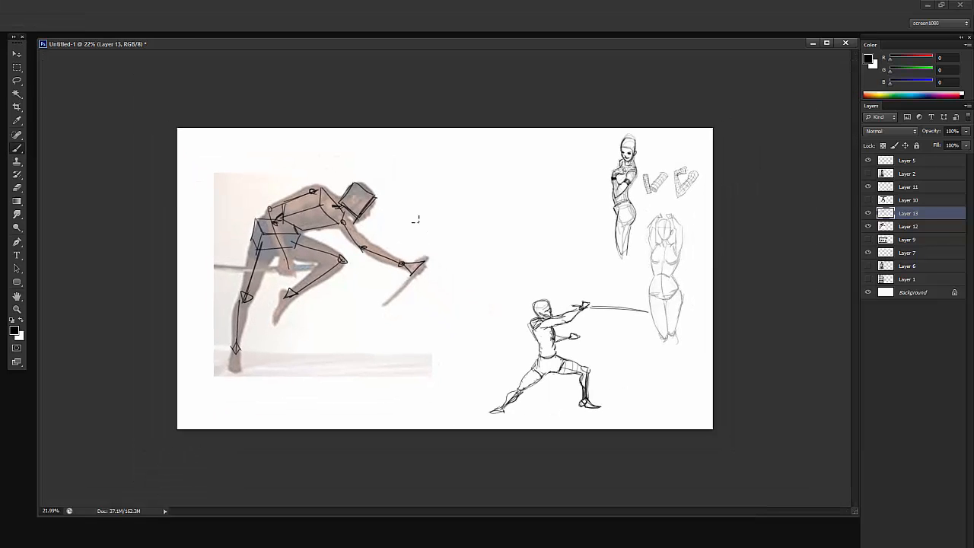
left_click_drag(282, 259, 282, 260)
left_click_drag(230, 347, 240, 371)
Step: Move the box construction beside the leaning-pose photo, then clear it from the drawing layer
mouse_move(286, 292)
left_mouse_down()
mouse_move(277, 324)
mouse_move(291, 301)
mouse_move(464, 267)
mouse_move(503, 303)
mouse_move(467, 291)
mouse_move(522, 305)
mouse_move(529, 294)
mouse_move(514, 295)
mouse_move(513, 308)
mouse_move(522, 307)
left_mouse_up()
mouse_move(546, 265)
left_mouse_down()
mouse_move(522, 260)
mouse_move(538, 269)
left_mouse_up()
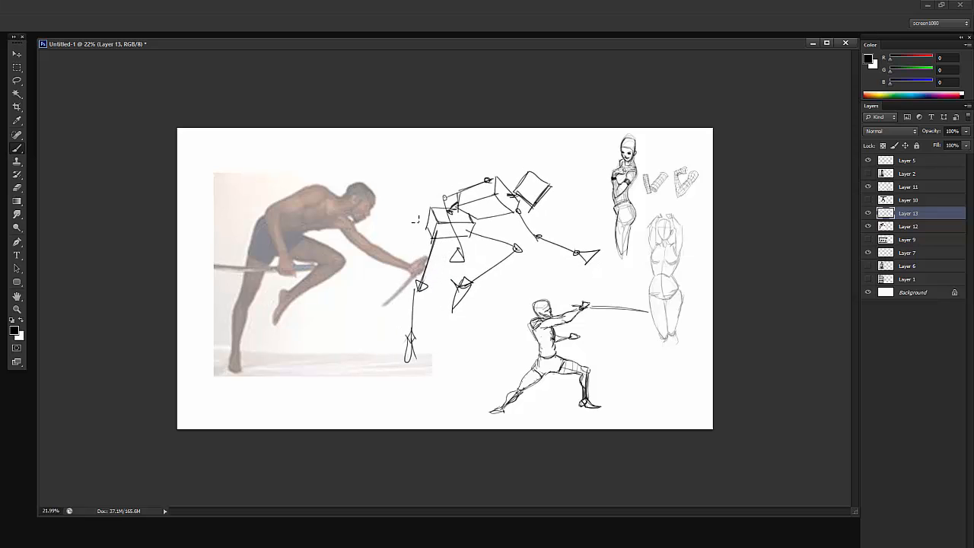
key("Delete")
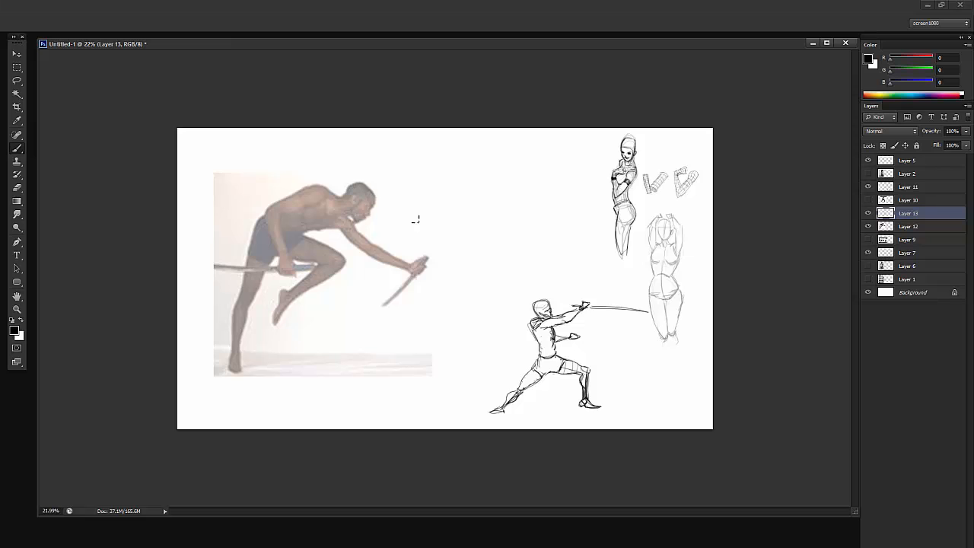
key("ctrl+plus")
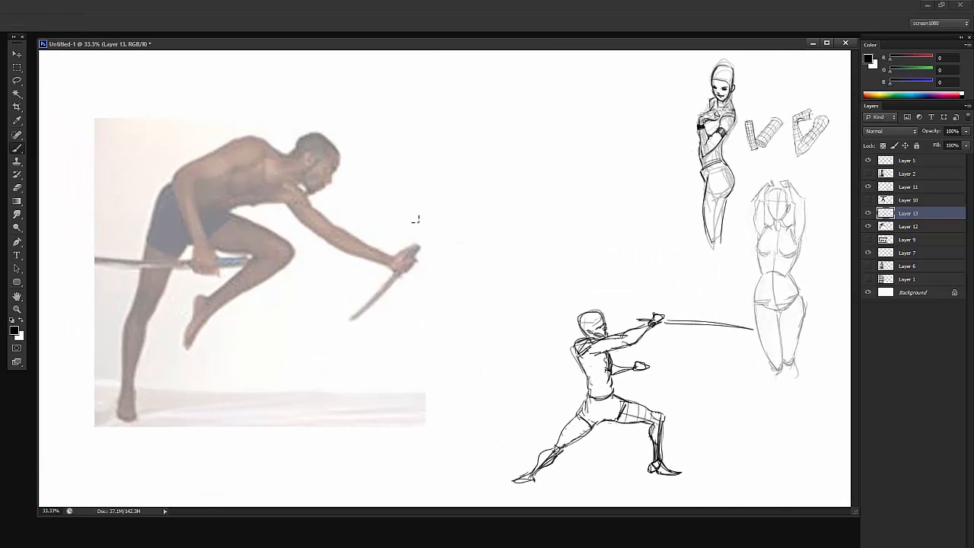
Step: Sketch the leaning figure's back, torso and bent near arm freehand beside the reference photo
mouse_move(470, 196)
left_mouse_down()
mouse_move(501, 159)
mouse_move(559, 210)
left_mouse_up()
left_click_drag(545, 156, 559, 184)
mouse_move(549, 158)
left_mouse_down()
mouse_move(556, 179)
mouse_move(469, 196)
left_mouse_up()
left_click_drag(469, 196, 564, 182)
left_click_drag(502, 158, 539, 147)
left_click_drag(450, 156, 468, 249)
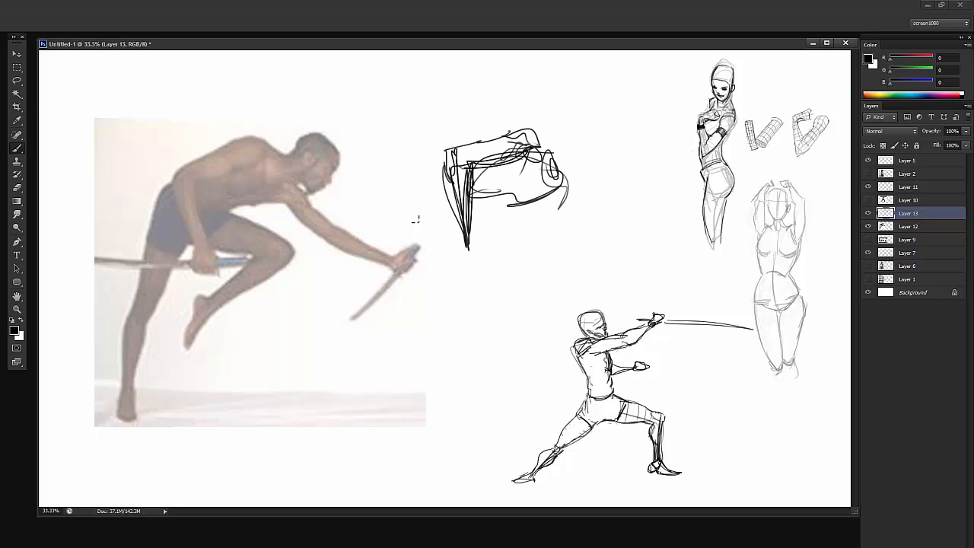
left_click_drag(487, 205, 415, 236)
Step: Scale down the rough torso-and-arm sketch of the leaning figure to fit beside the photo
key("ctrl+t")
left_click_drag(340, 133, 385, 180)
key("Return")
Step: Sketch the outstretched arm with its sword, the hips and the standing leg of the leaning figure
left_click_drag(572, 221, 634, 247)
left_click_drag(532, 228, 476, 225)
left_click_drag(646, 232, 567, 293)
left_click_drag(447, 190, 510, 171)
mouse_move(449, 192)
left_mouse_down()
mouse_move(542, 184)
mouse_move(571, 201)
left_mouse_up()
mouse_move(495, 205)
left_mouse_down()
mouse_move(528, 146)
mouse_move(551, 141)
left_mouse_up()
left_click_drag(454, 268, 431, 350)
Step: Reinforce the torso and near arm, and sketch the raised lower leg and both feet
left_click_drag(499, 195, 462, 254)
left_click_drag(551, 140, 516, 140)
left_click_drag(503, 174, 570, 203)
left_click_drag(497, 203, 560, 210)
mouse_move(560, 210)
left_mouse_down()
mouse_move(487, 240)
mouse_move(484, 275)
left_mouse_up()
mouse_move(409, 330)
left_mouse_down()
mouse_move(398, 371)
mouse_move(408, 373)
left_mouse_up()
mouse_move(505, 278)
left_mouse_down()
mouse_move(538, 300)
mouse_move(505, 273)
mouse_move(542, 251)
left_mouse_up()
Step: Scale the whole leaning-figure sketch down proportionally so it sits clear of the lunging swordsman
key("ctrl+t")
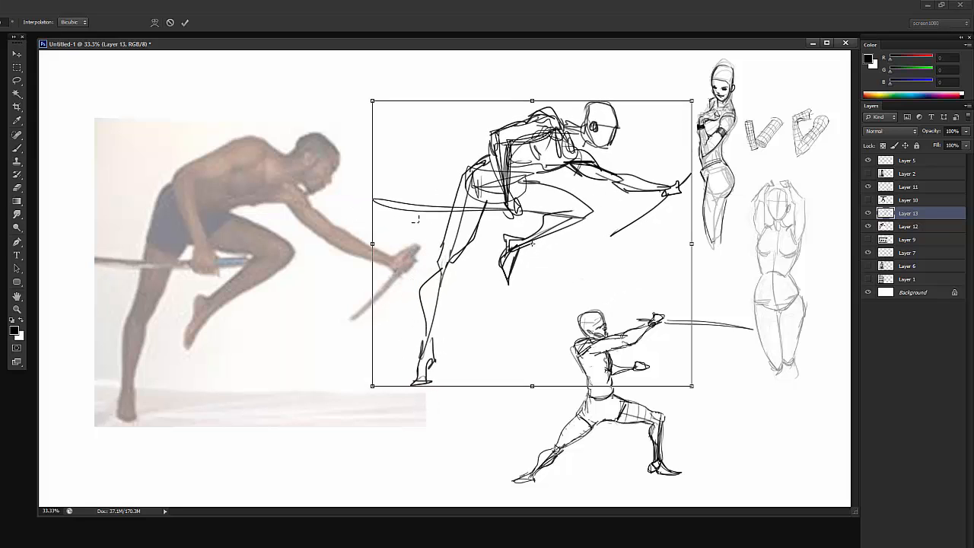
mouse_move(691, 101)
left_mouse_down()
mouse_move(626, 159)
mouse_move(651, 138)
left_mouse_up()
key("Return")
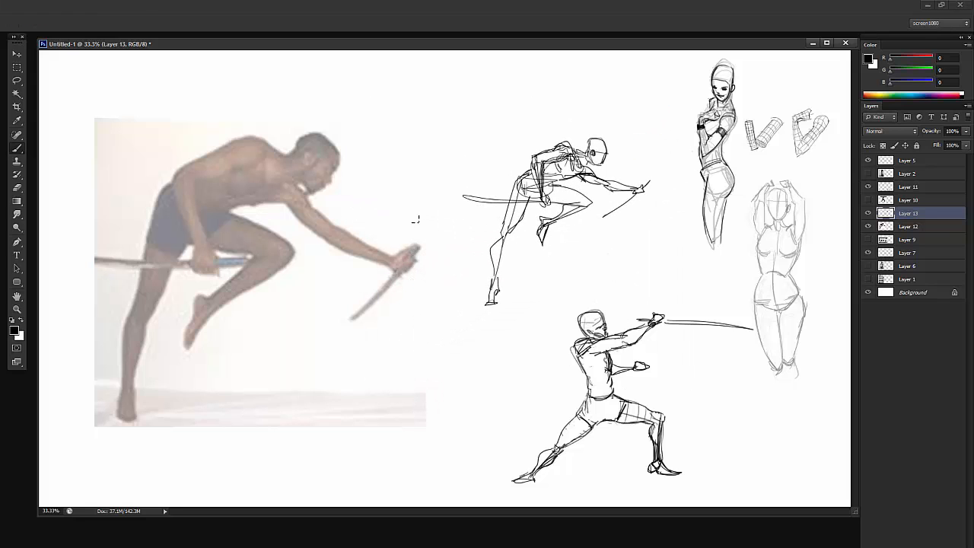
Step: Clean up the leaning figure's hip and standing leg, and strengthen the lines of both swords
mouse_move(542, 200)
left_mouse_down()
mouse_move(464, 195)
mouse_move(450, 183)
mouse_move(478, 197)
mouse_move(459, 195)
mouse_move(530, 193)
left_mouse_up()
key("e")
key("b")
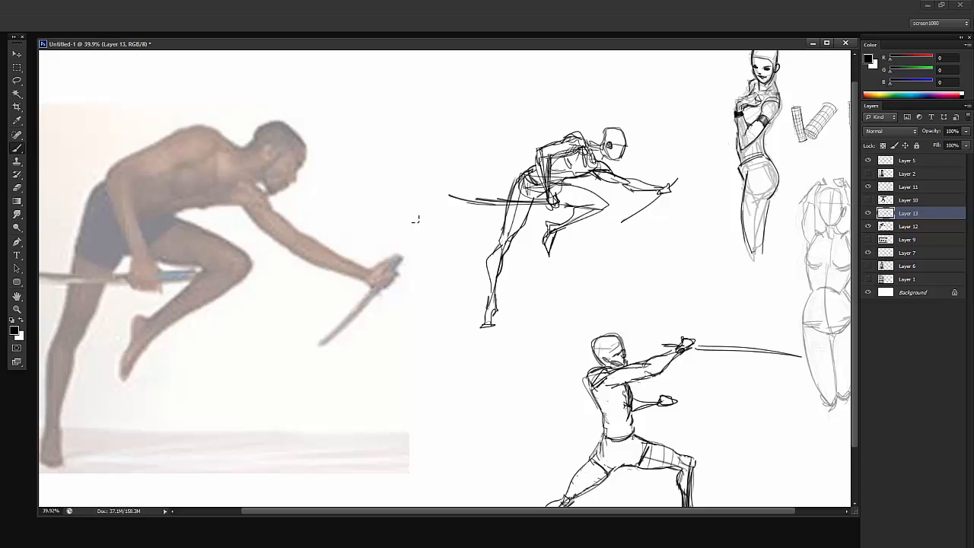
key("ctrl+minus")
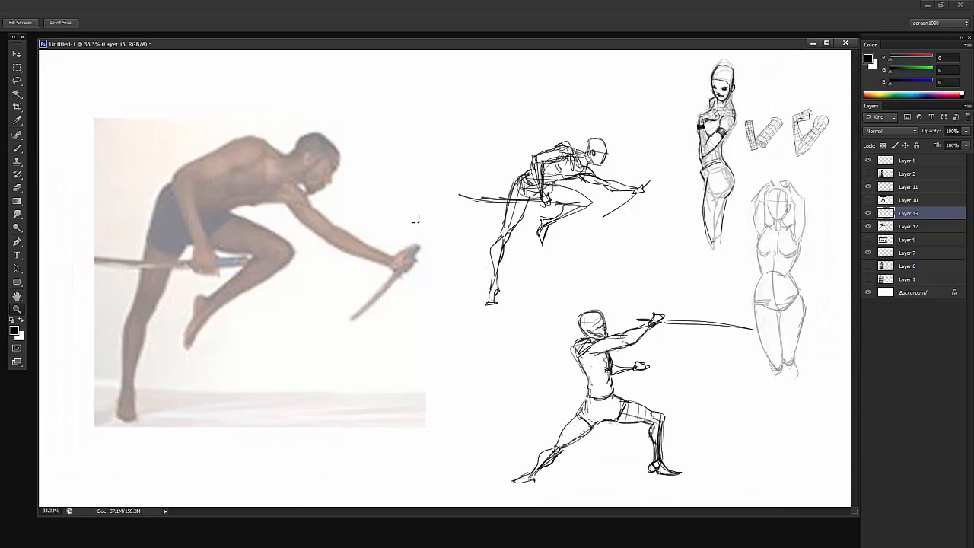
mouse_move(641, 187)
left_mouse_down()
mouse_move(655, 175)
mouse_move(623, 191)
mouse_move(616, 226)
left_mouse_up()
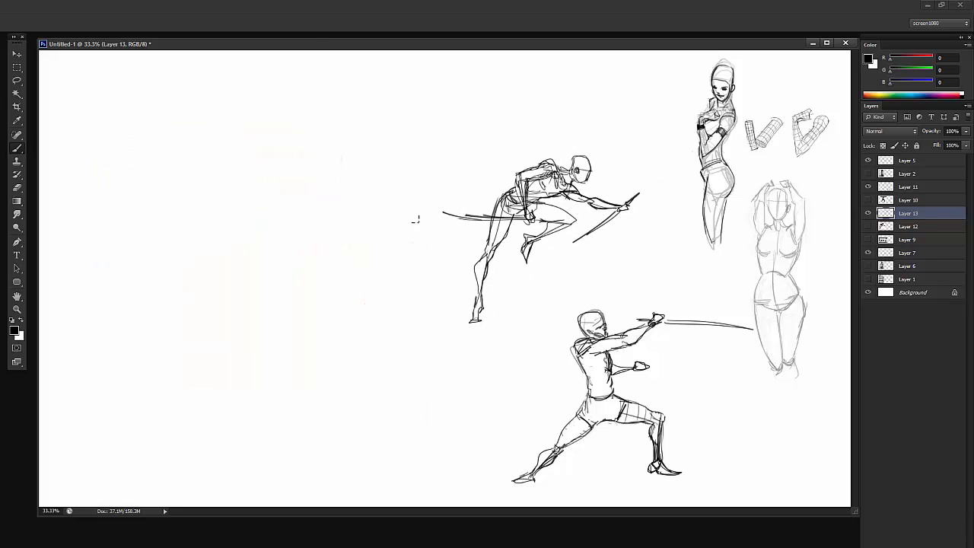
Step: Move the leaning figure up and away from the other sketches, enlarge it proportionally and adjust its placement above the lunging swordsman
mouse_move(641, 196)
left_mouse_down("ctrl")
mouse_move(667, 229)
mouse_move(598, 162)
left_mouse_up("ctrl")
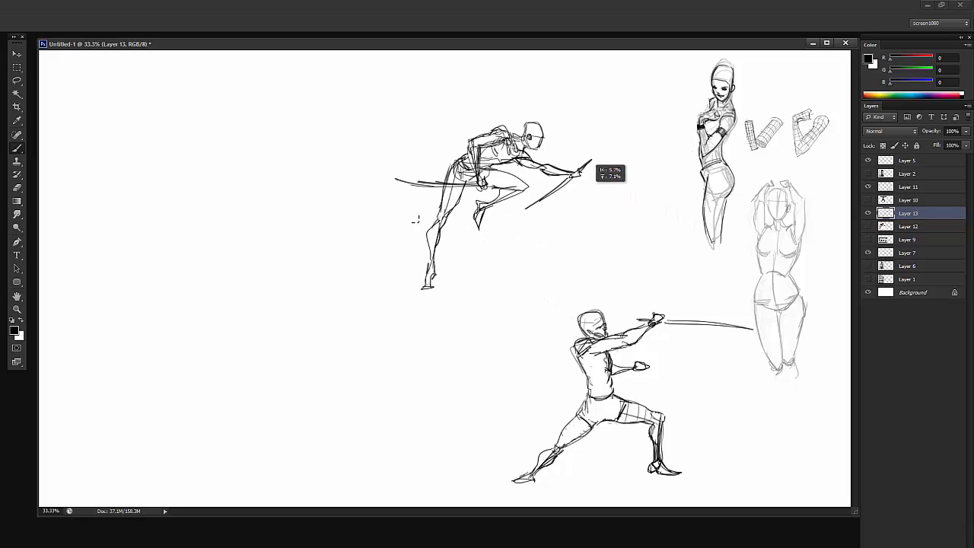
key("ctrl+t")
left_click_drag(594, 291, 678, 361, "shift")
key("Return")
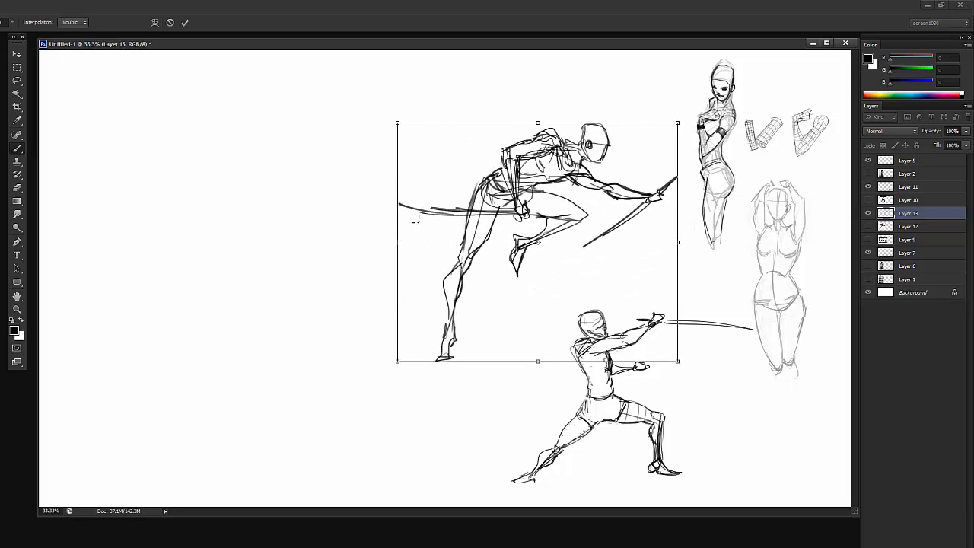
mouse_move(632, 257)
left_mouse_down("ctrl")
mouse_move(633, 272)
mouse_move(623, 255)
left_mouse_up("ctrl")
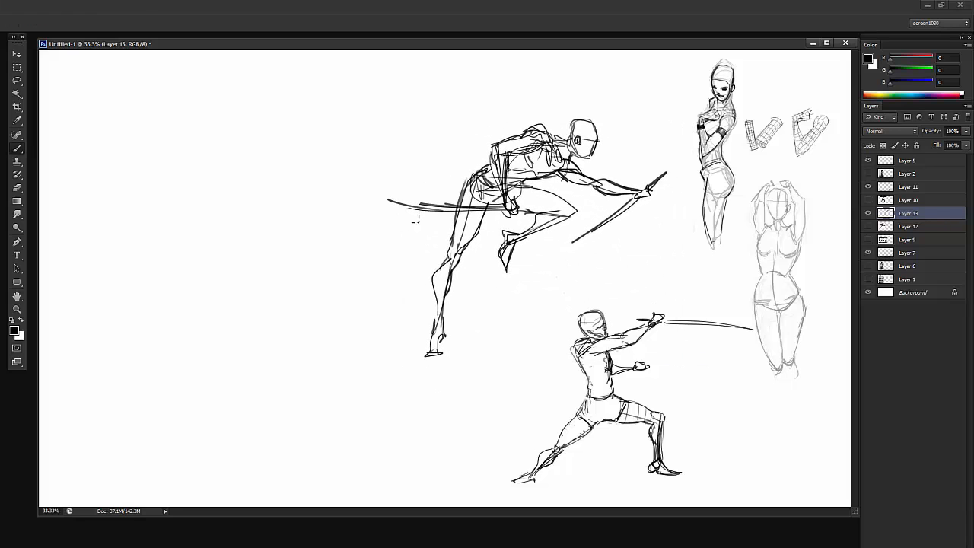